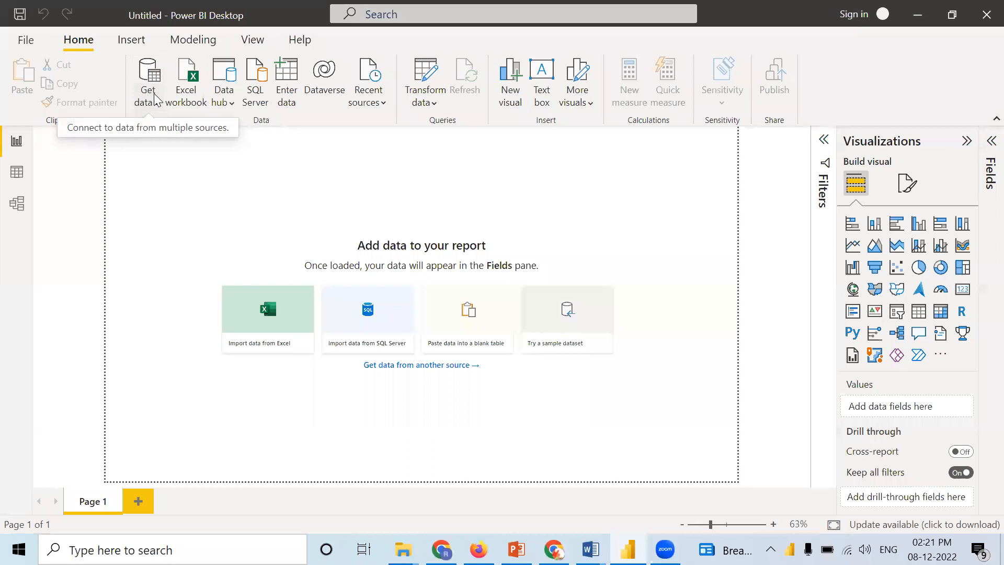
{"action": "left_click", "coordinate": [156, 97]}
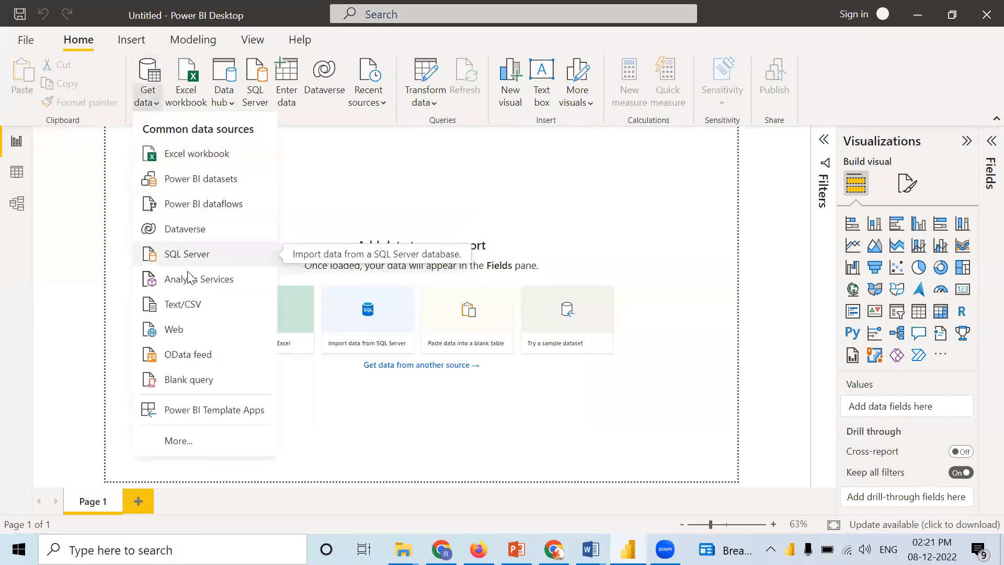
{"action": "left_click", "coordinate": [185, 157]}
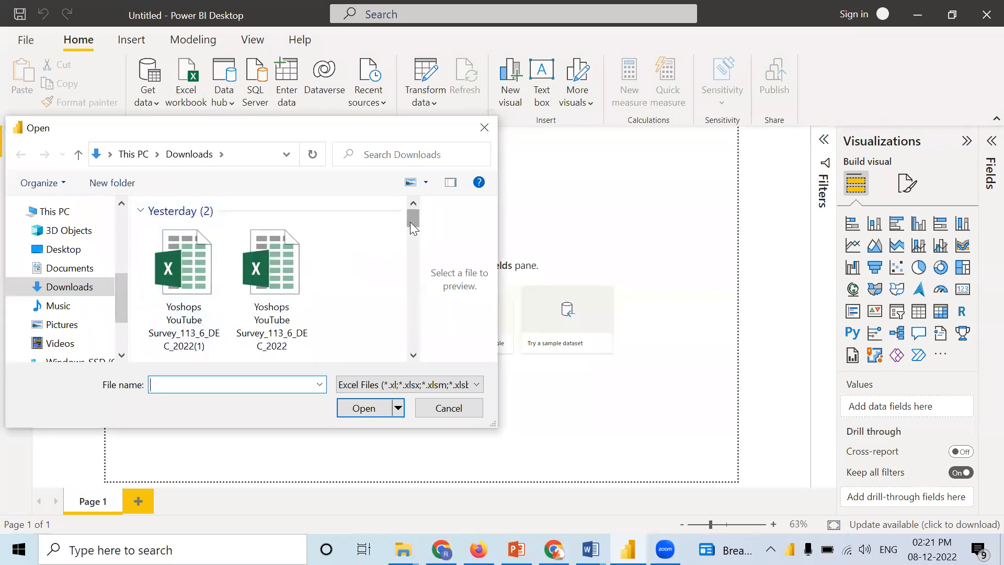
{"action": "left_click_drag", "start_coordinate": [410, 222], "coordinate": [405, 334]}
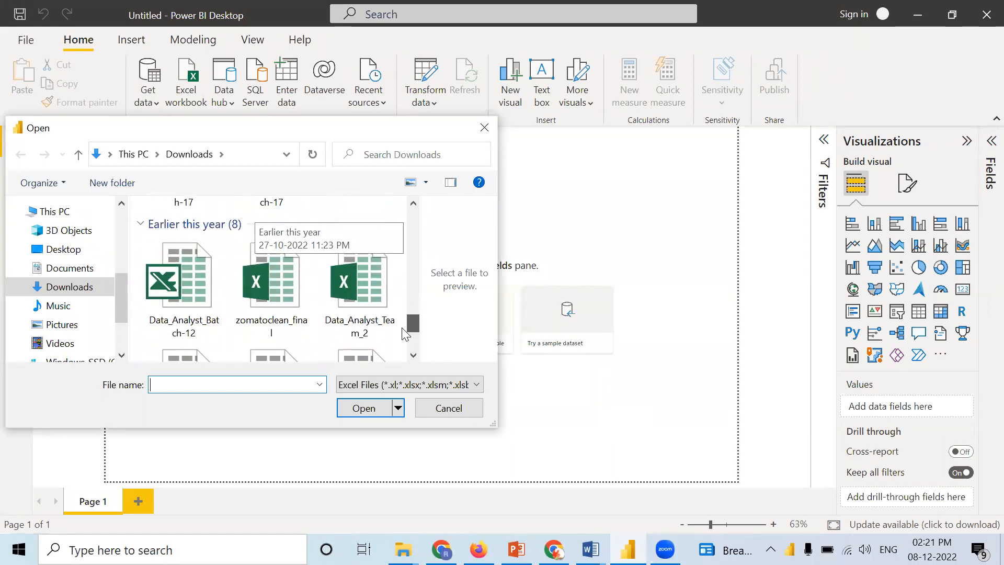
{"action": "left_click", "coordinate": [273, 299]}
{"action": "left_click", "coordinate": [373, 408]}
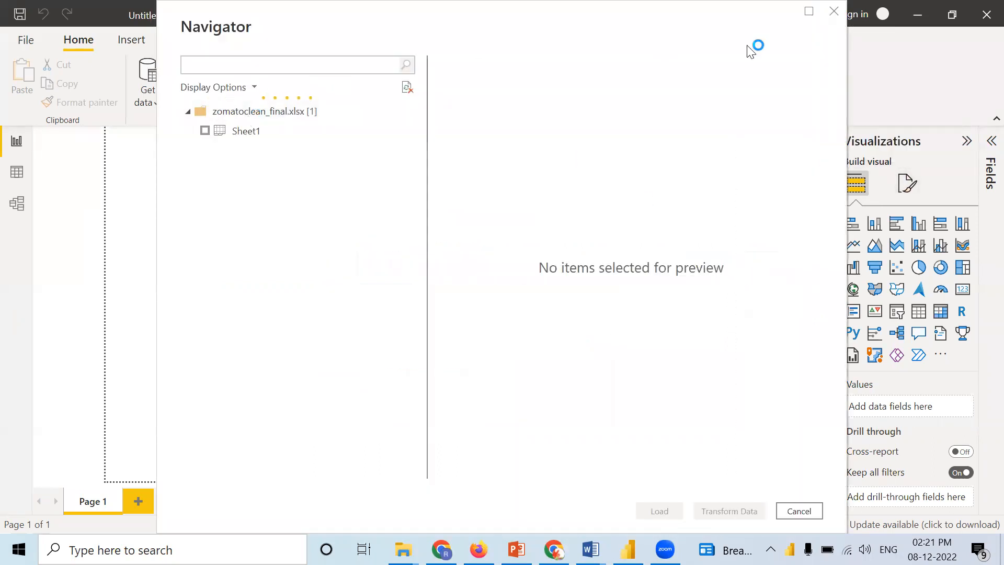
{"action": "left_click", "coordinate": [831, 12]}
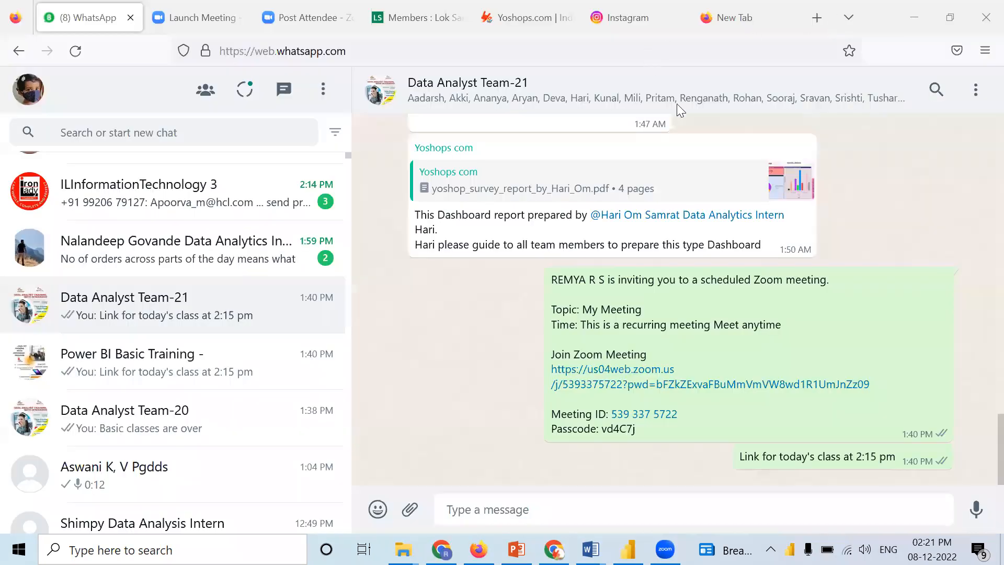
{"action": "key", "text": "alt+Tab"}
Step: Import Sheet1 from the Excel workbook zomatoclean.xlsx in Downloads and load it into the report
{"action": "left_click", "coordinate": [149, 101]}
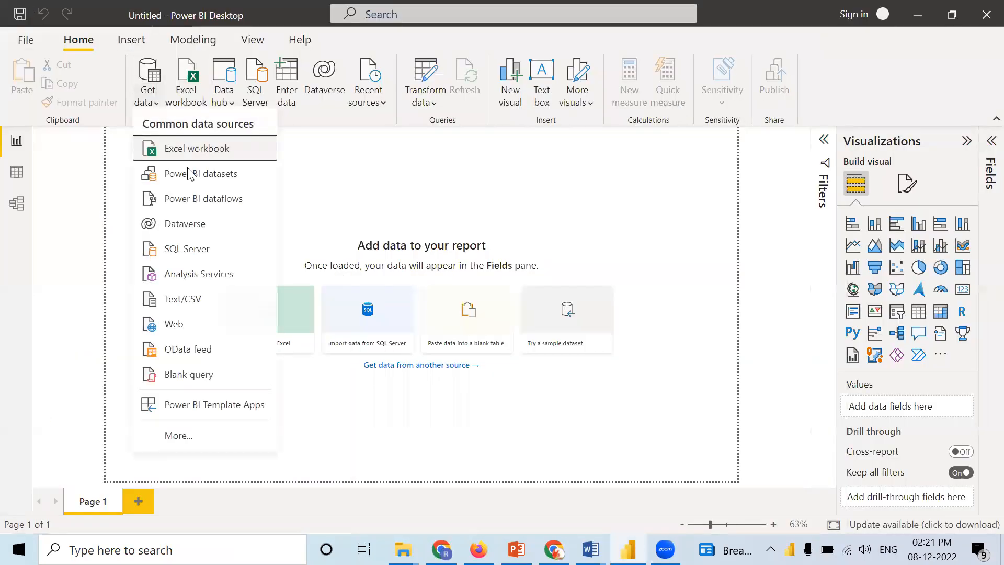
{"action": "left_click", "coordinate": [190, 149]}
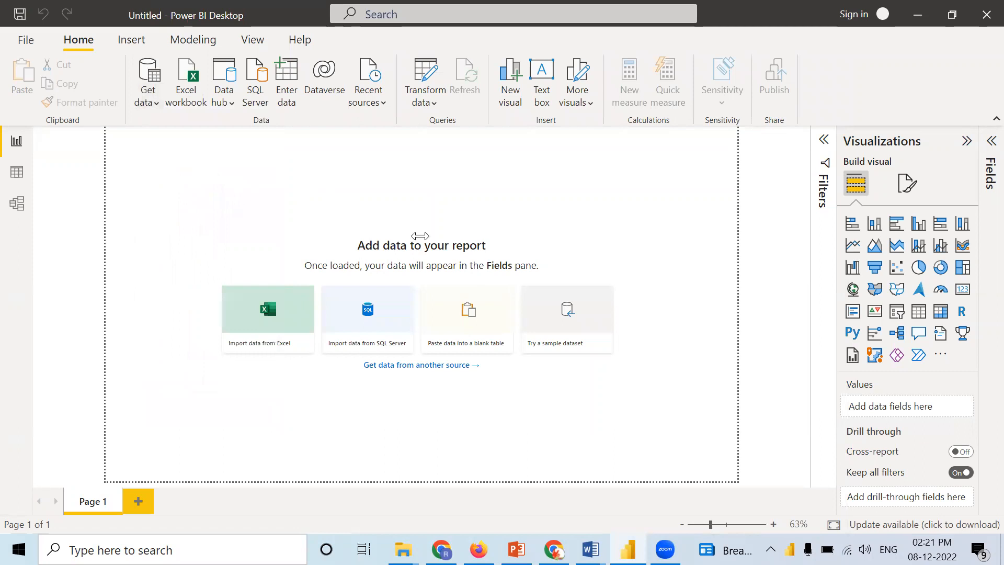
{"action": "scroll", "coordinate": [397, 303], "scroll_direction": "down", "scroll_amount": 6}
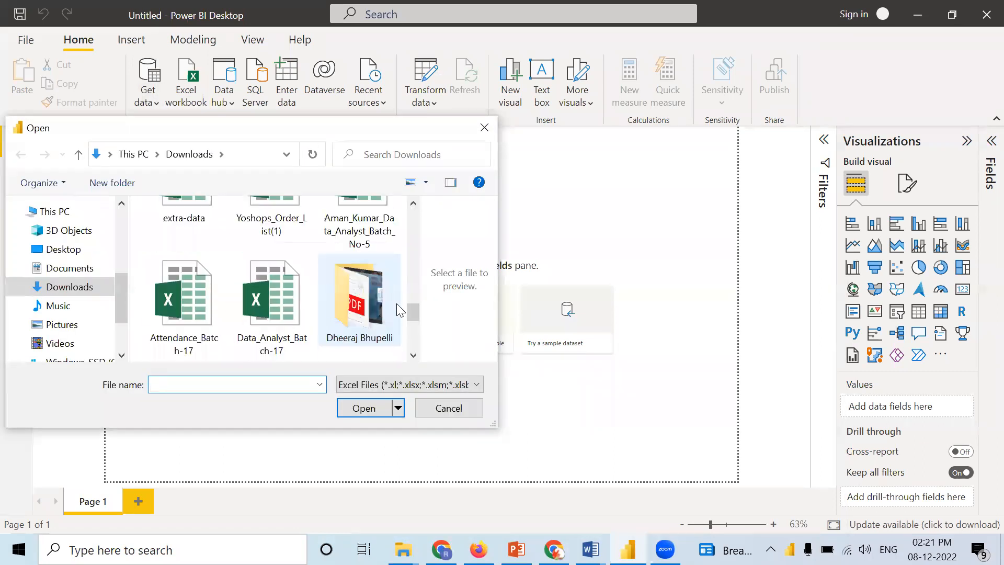
{"action": "scroll", "coordinate": [396, 304], "scroll_direction": "down", "scroll_amount": 4}
{"action": "left_click", "coordinate": [278, 307]}
{"action": "left_click", "coordinate": [371, 413]}
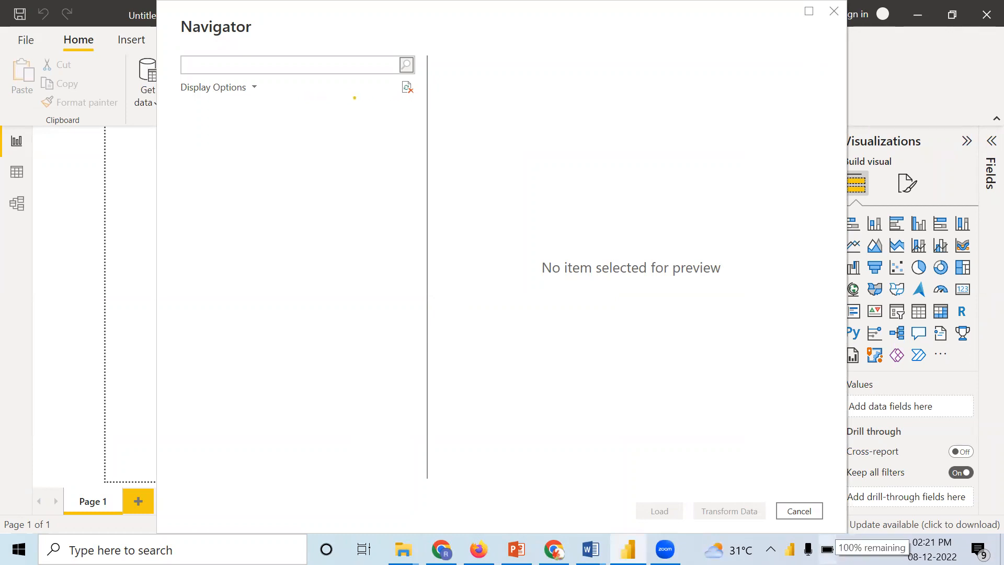
{"action": "left_click", "coordinate": [205, 132]}
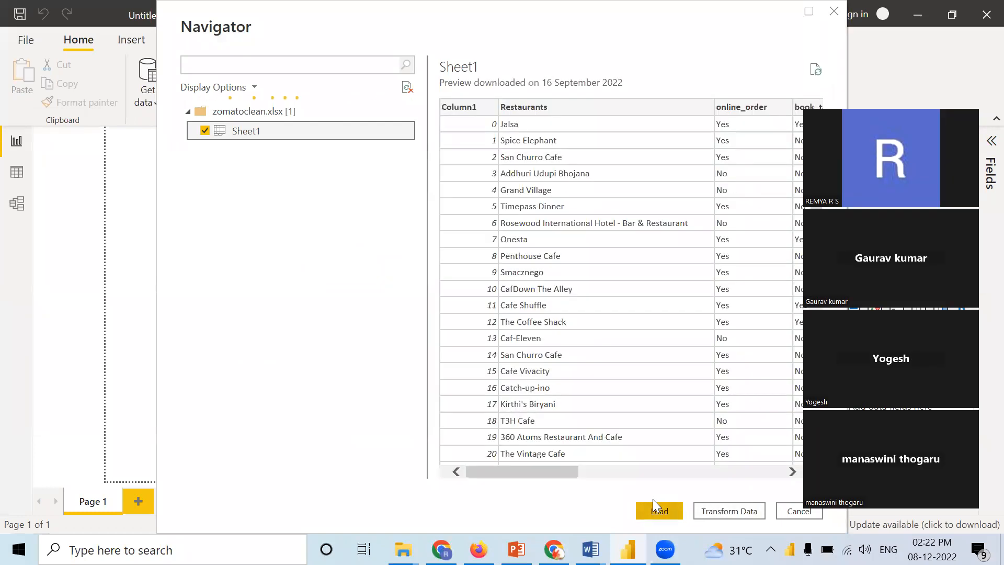
{"action": "left_click", "coordinate": [655, 503]}
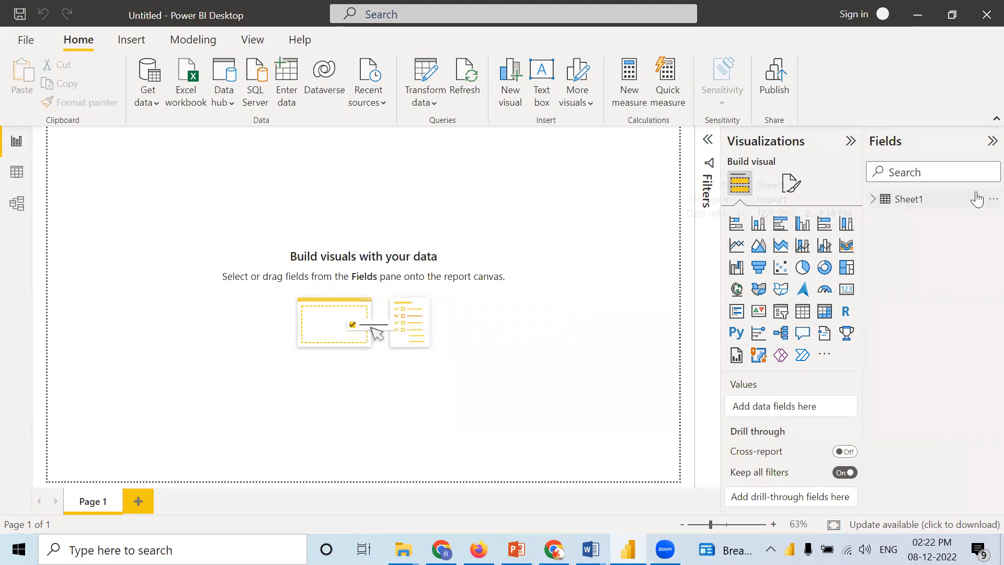
Step: Rename the Sheet1 table to zomato
{"action": "left_click", "coordinate": [993, 198]}
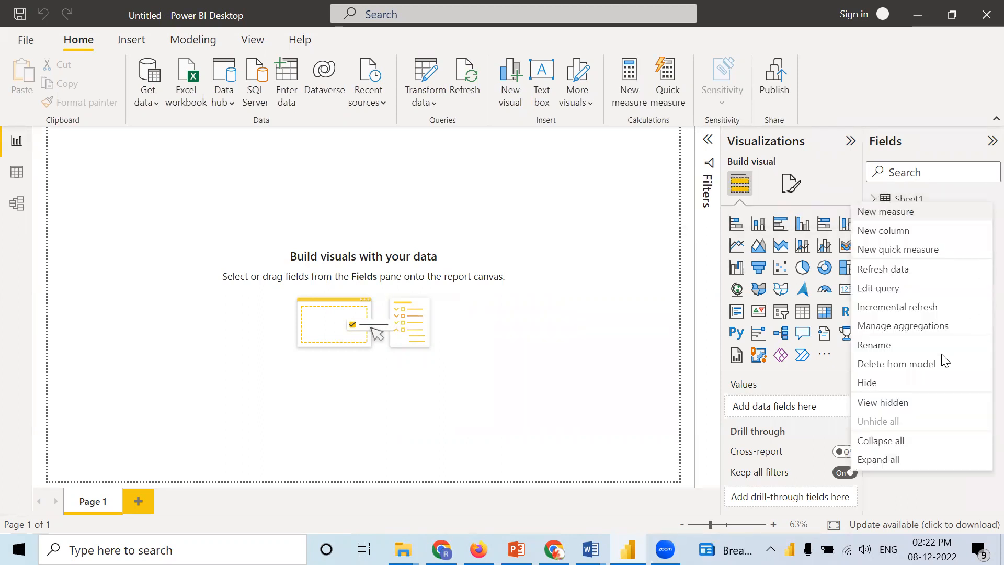
{"action": "left_click", "coordinate": [884, 345]}
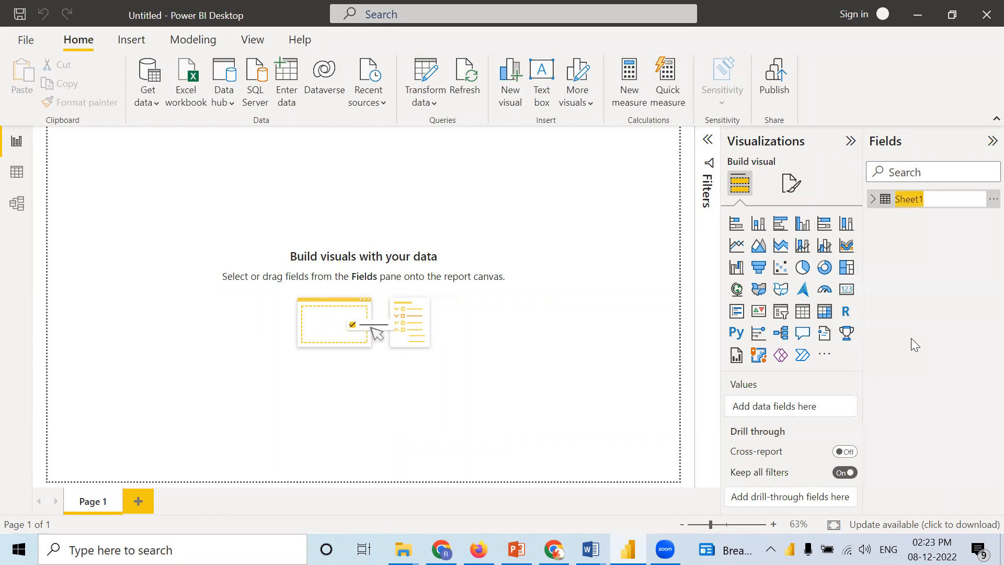
{"action": "type", "text": "zomato"}
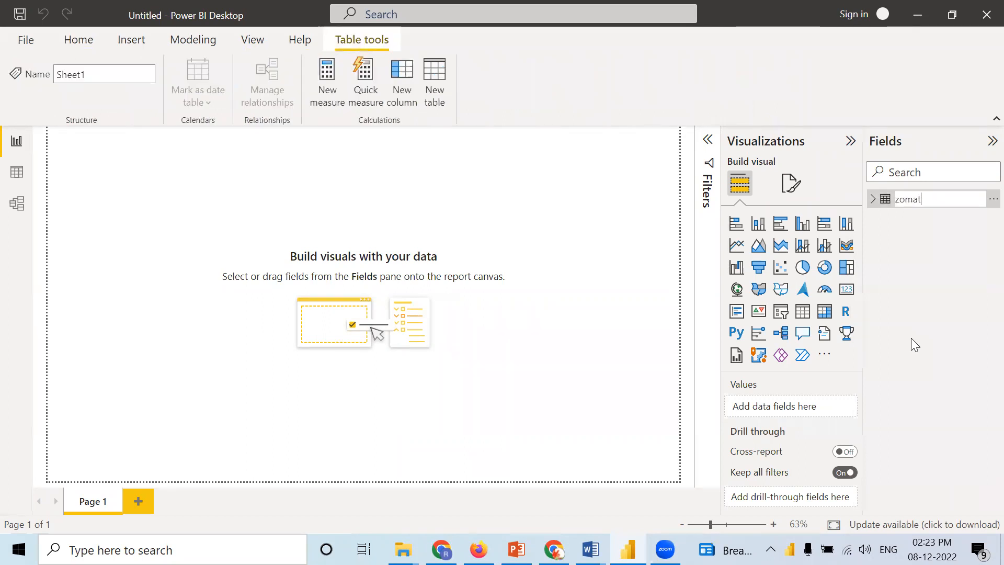
{"action": "left_click", "coordinate": [981, 291]}
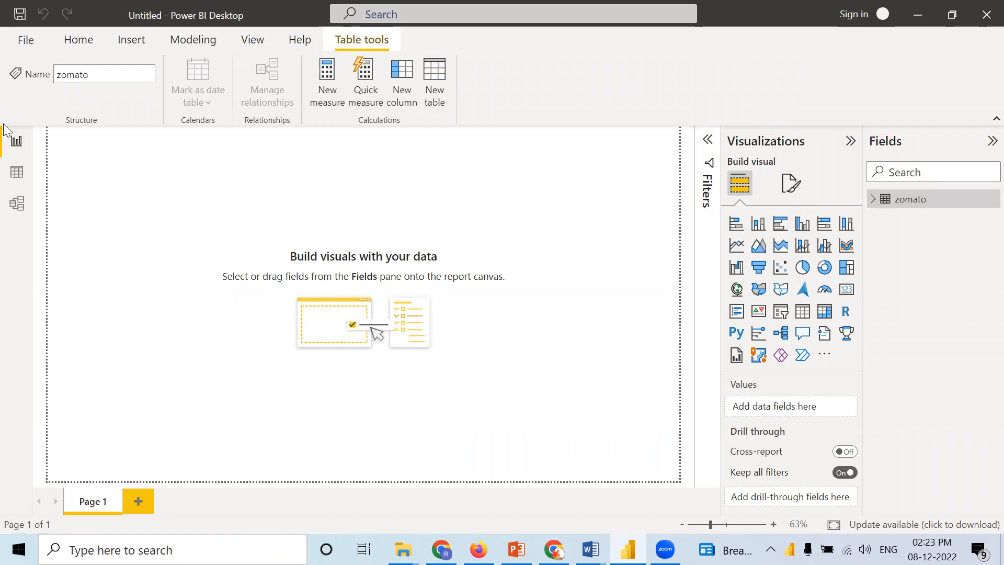
Step: Examine the zomato table's columns through Cost and type in the data view, and return to the report view
{"action": "left_click", "coordinate": [15, 177]}
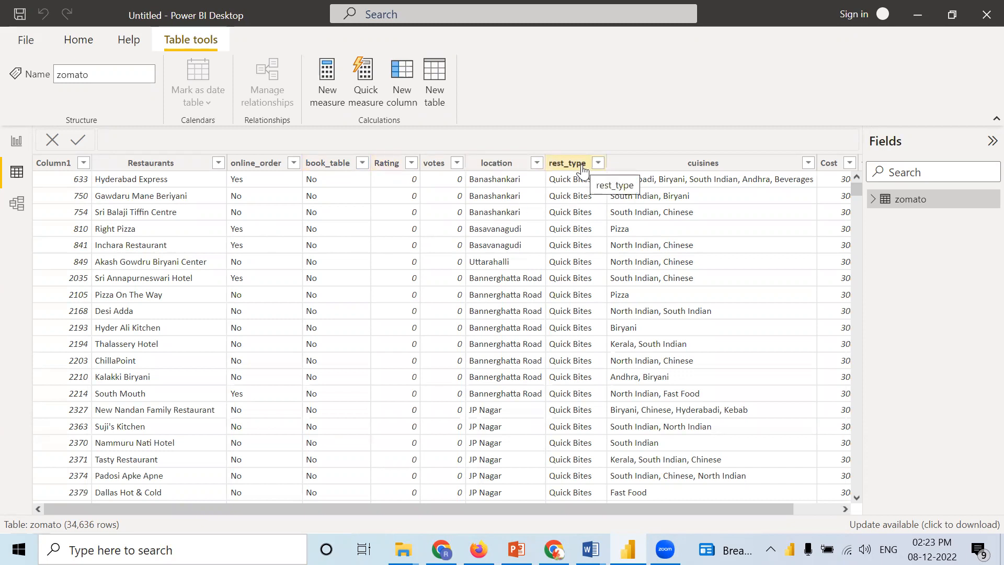
{"action": "left_click_drag", "start_coordinate": [618, 510], "coordinate": [673, 509]}
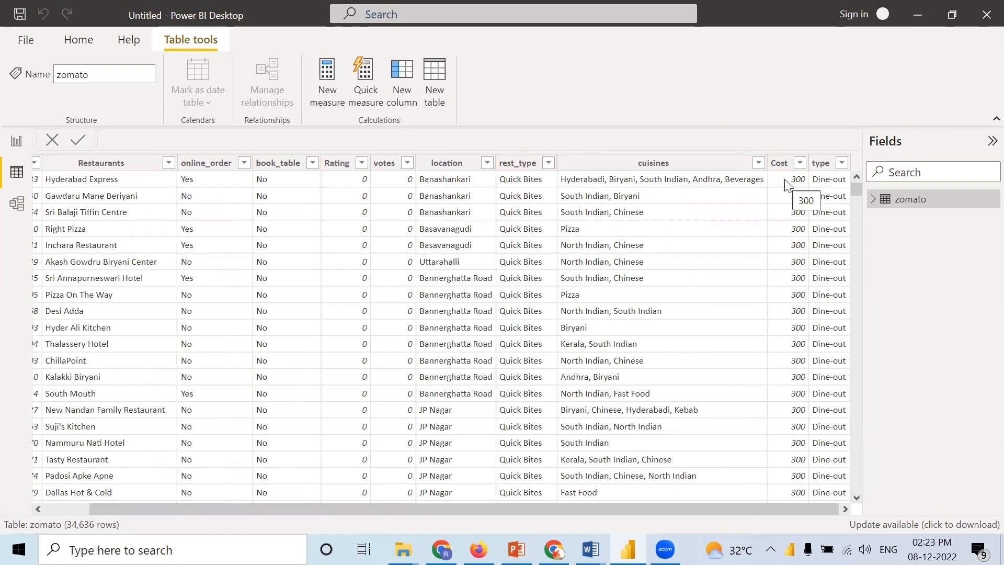
{"action": "left_click", "coordinate": [637, 164]}
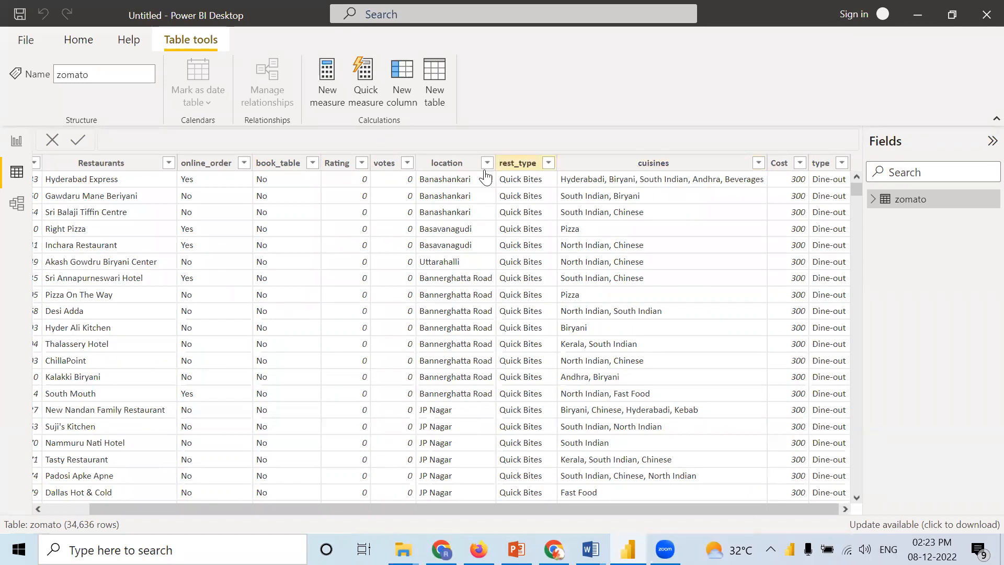
{"action": "left_click", "coordinate": [19, 153]}
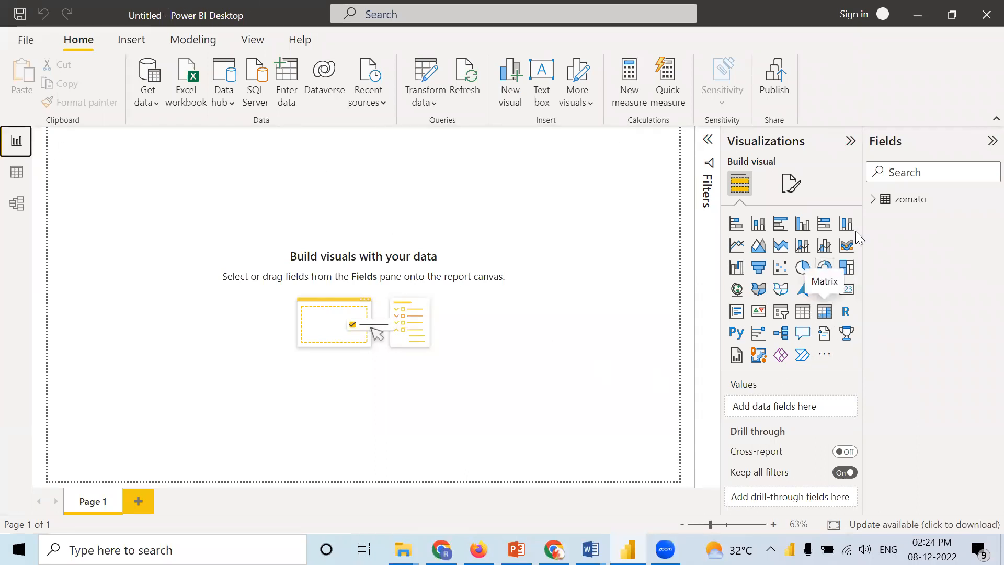
Step: Create a table visual with location and Rating summarized as Average, and enlarge it on the canvas
{"action": "left_click", "coordinate": [875, 203]}
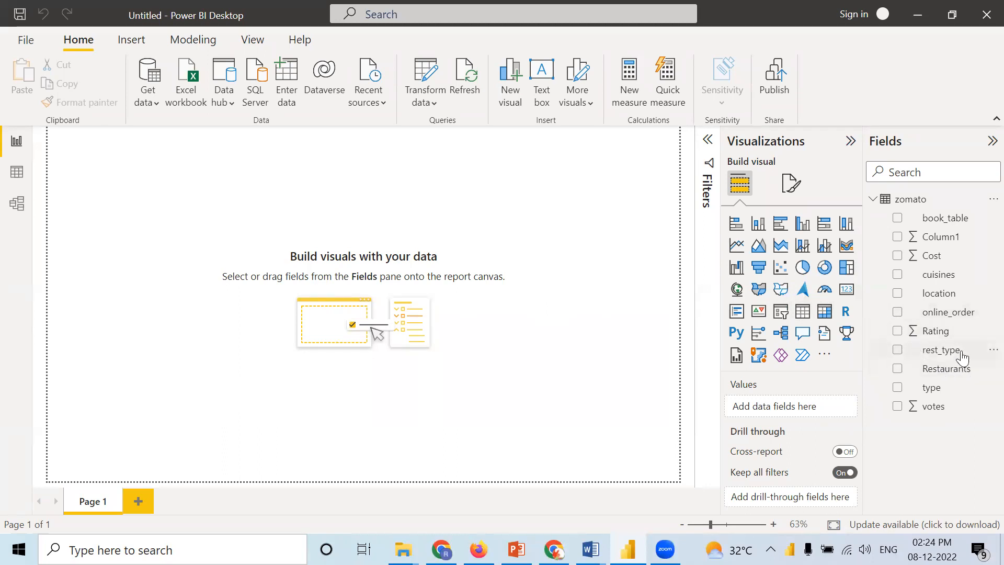
{"action": "left_click_drag", "start_coordinate": [924, 295], "coordinate": [777, 408]}
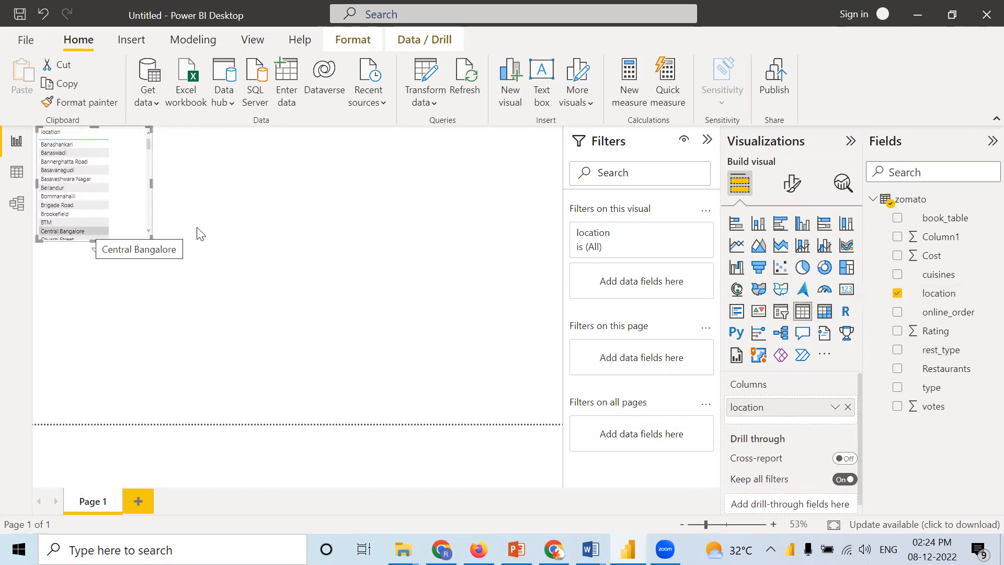
{"action": "left_click_drag", "start_coordinate": [931, 334], "coordinate": [802, 418]}
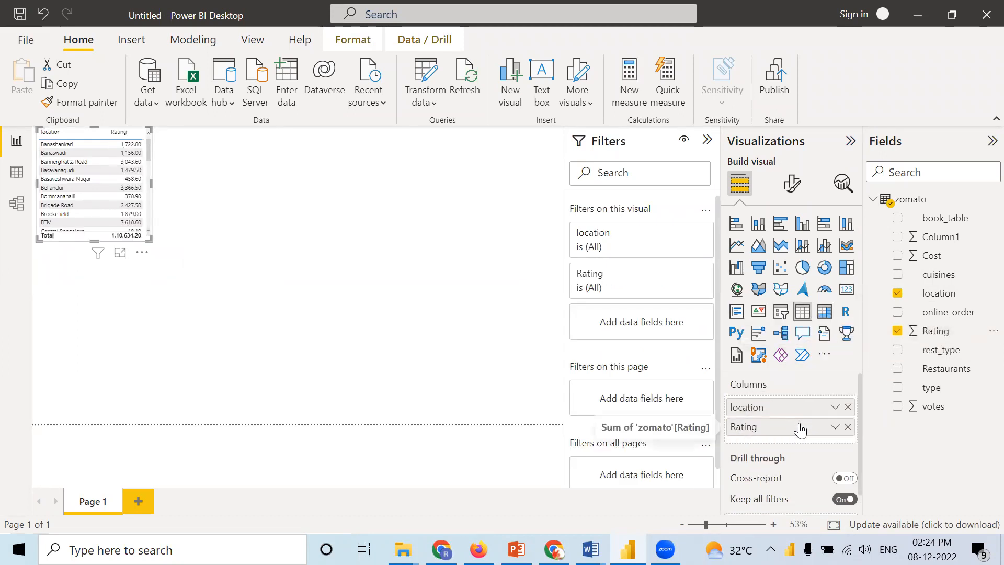
{"action": "right_click", "coordinate": [800, 428]}
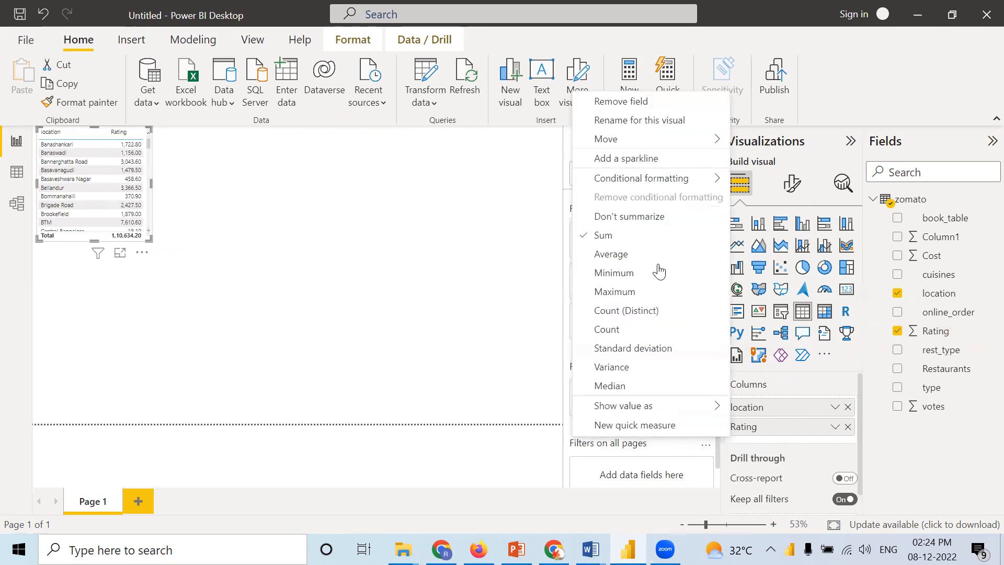
{"action": "left_click", "coordinate": [611, 254]}
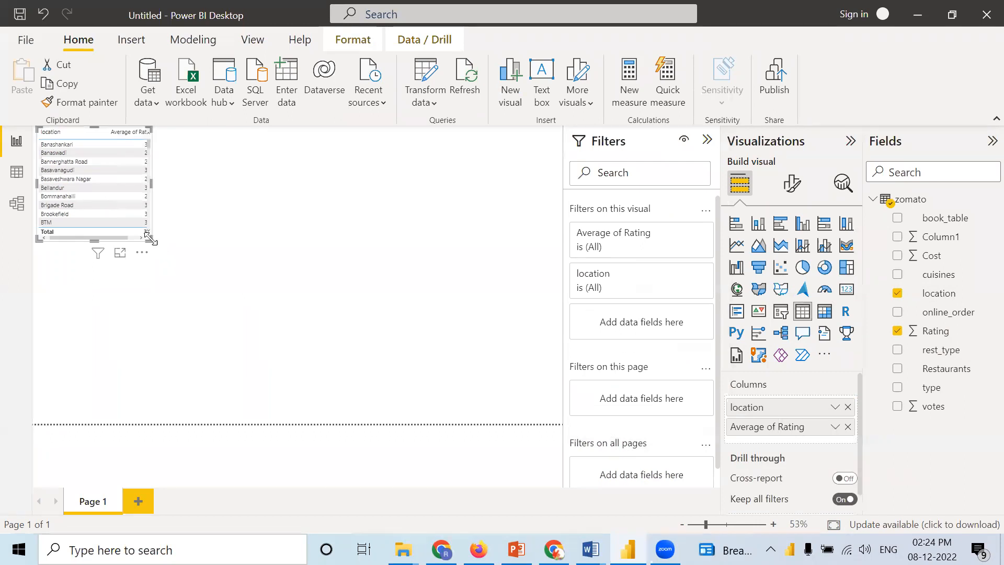
{"action": "left_click_drag", "start_coordinate": [151, 240], "coordinate": [249, 312]}
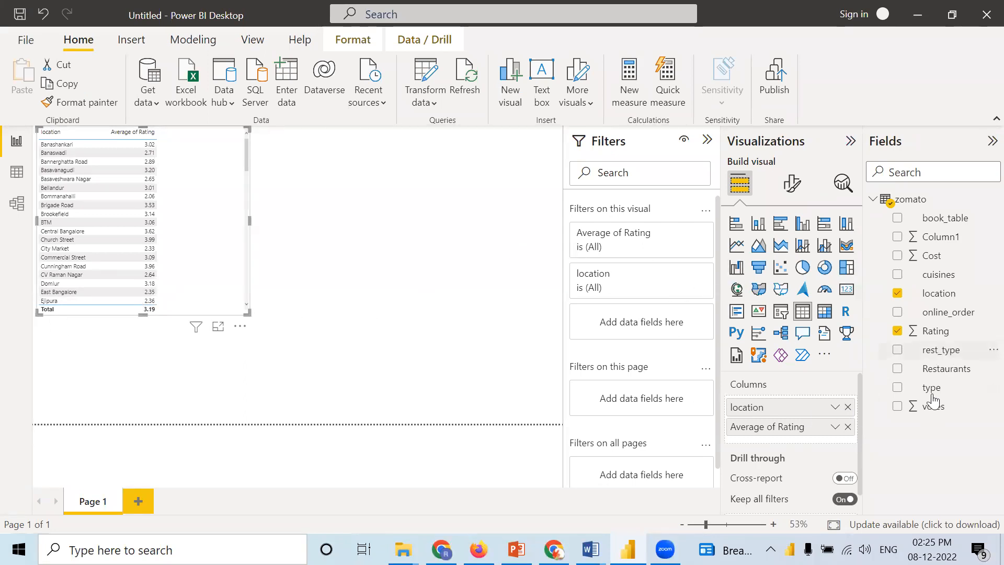
Step: Add the votes and Cost columns to the table visual and resize it to show more rows and fit its columns
{"action": "left_click_drag", "start_coordinate": [931, 410], "coordinate": [793, 445]}
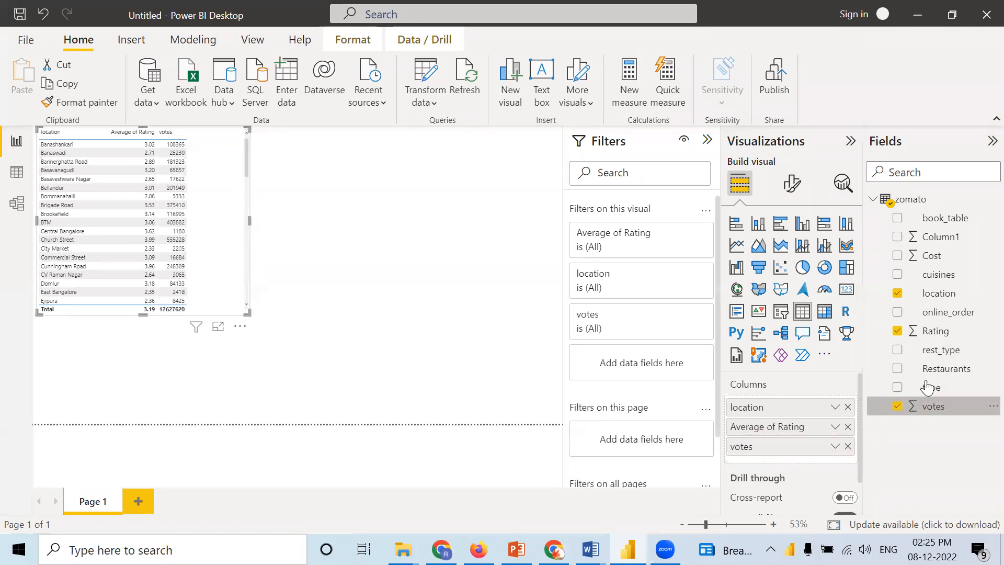
{"action": "left_click_drag", "start_coordinate": [932, 256], "coordinate": [814, 464]}
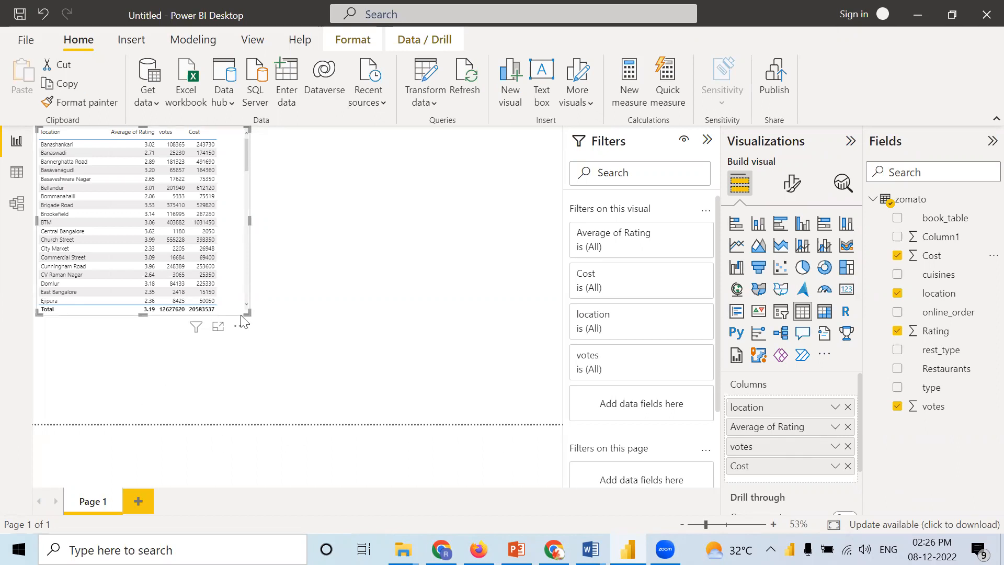
{"action": "left_click_drag", "start_coordinate": [247, 311], "coordinate": [258, 401]}
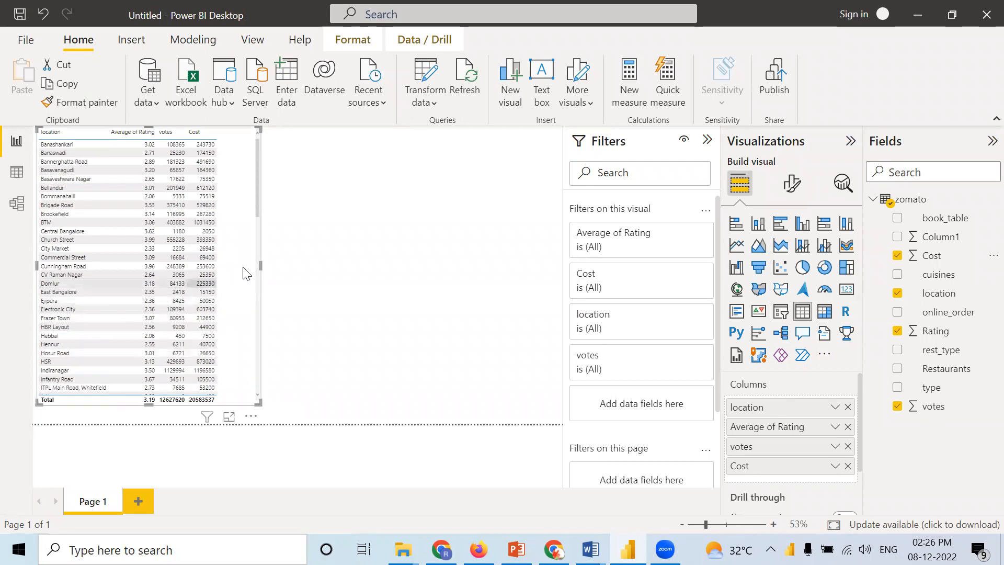
{"action": "left_click_drag", "start_coordinate": [259, 266], "coordinate": [226, 280]}
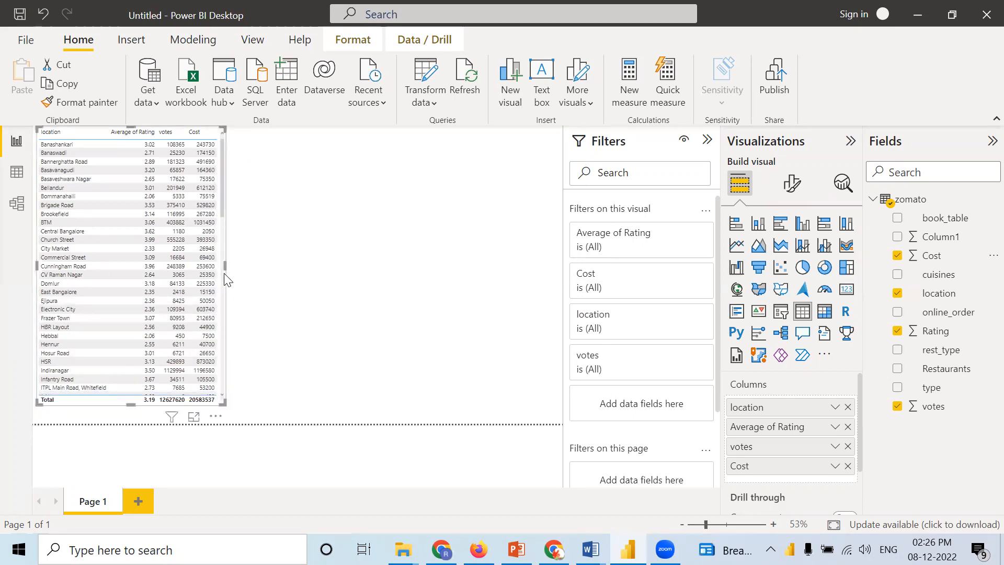
{"action": "left_click_drag", "start_coordinate": [226, 265], "coordinate": [247, 268]}
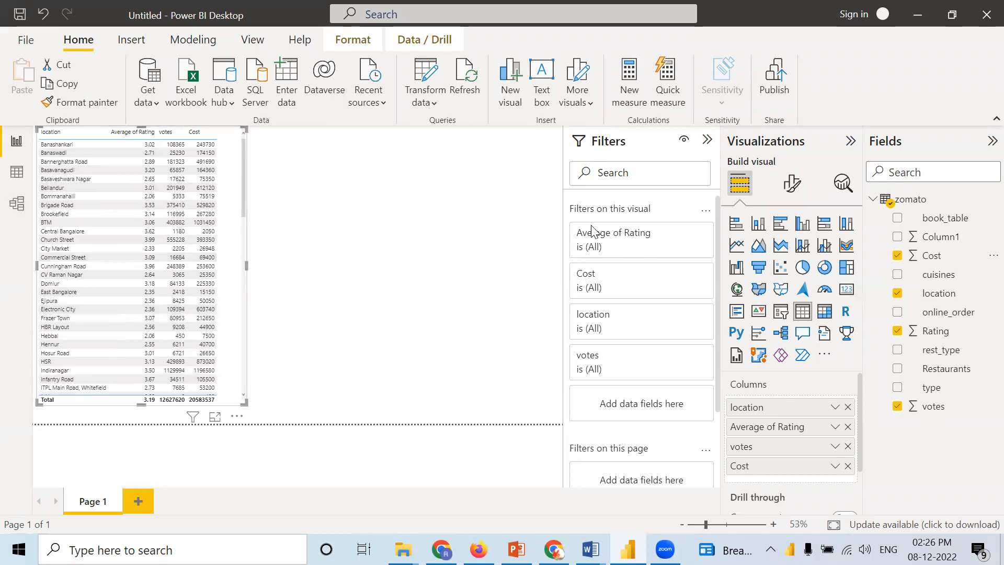
Step: Try the Minimal style preset on the table visual, and switch it to Flashy rows
{"action": "left_click", "coordinate": [791, 184]}
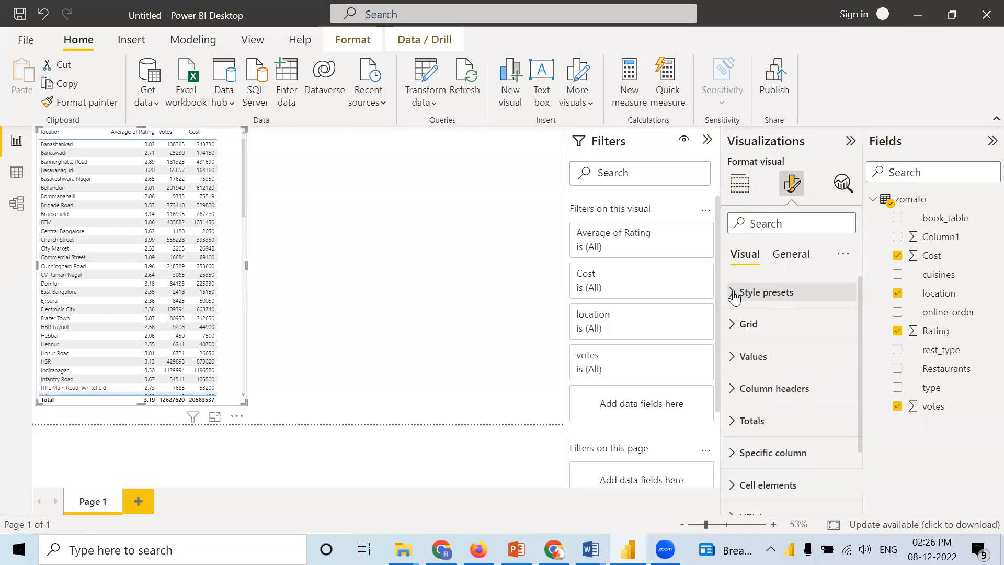
{"action": "left_click", "coordinate": [731, 294]}
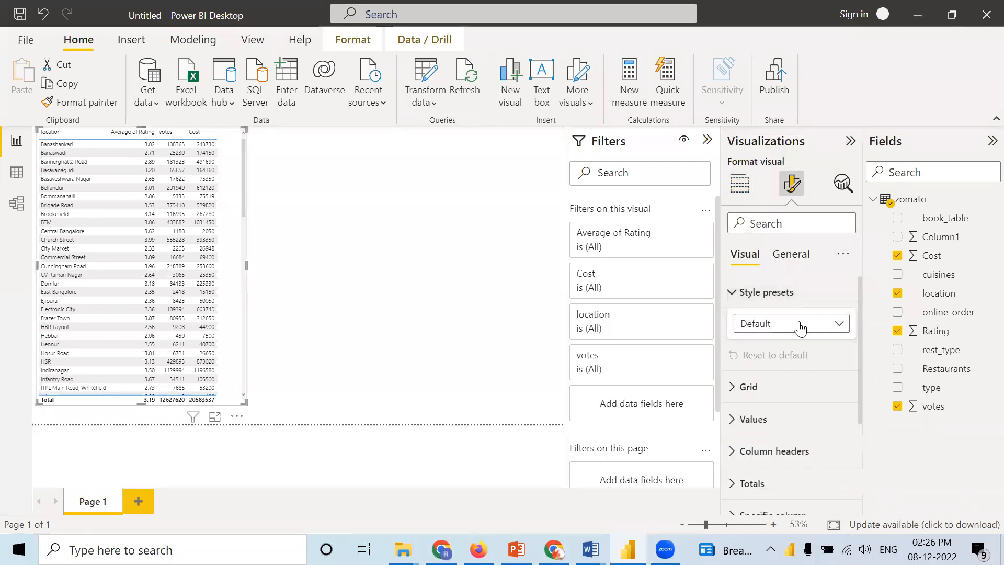
{"action": "left_click", "coordinate": [837, 330]}
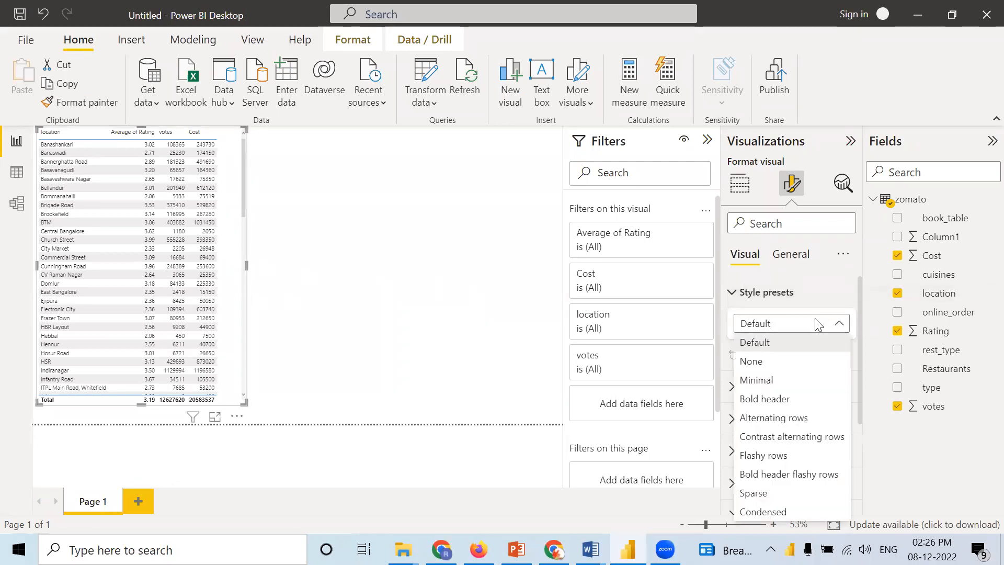
{"action": "left_click", "coordinate": [759, 380]}
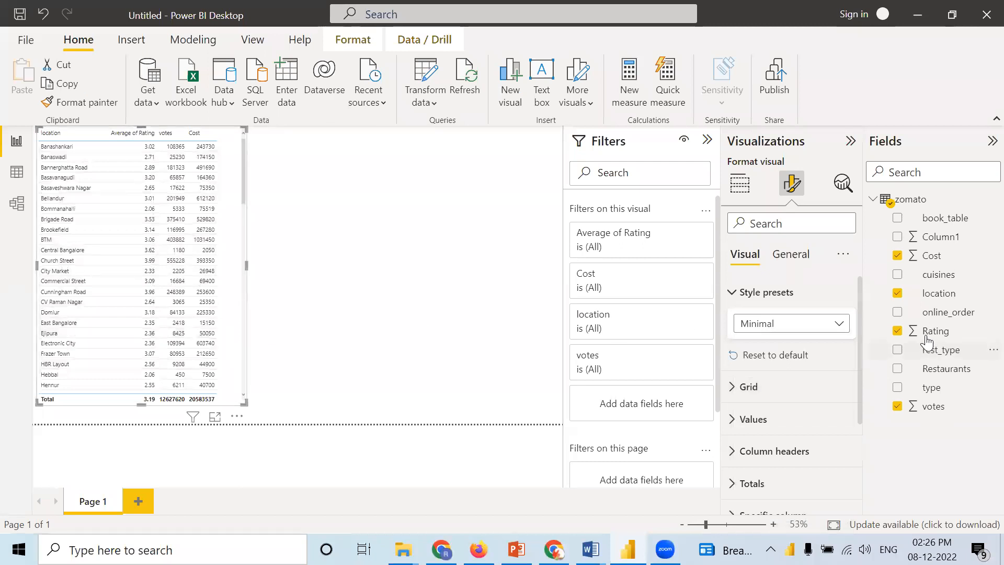
{"action": "left_click", "coordinate": [827, 328]}
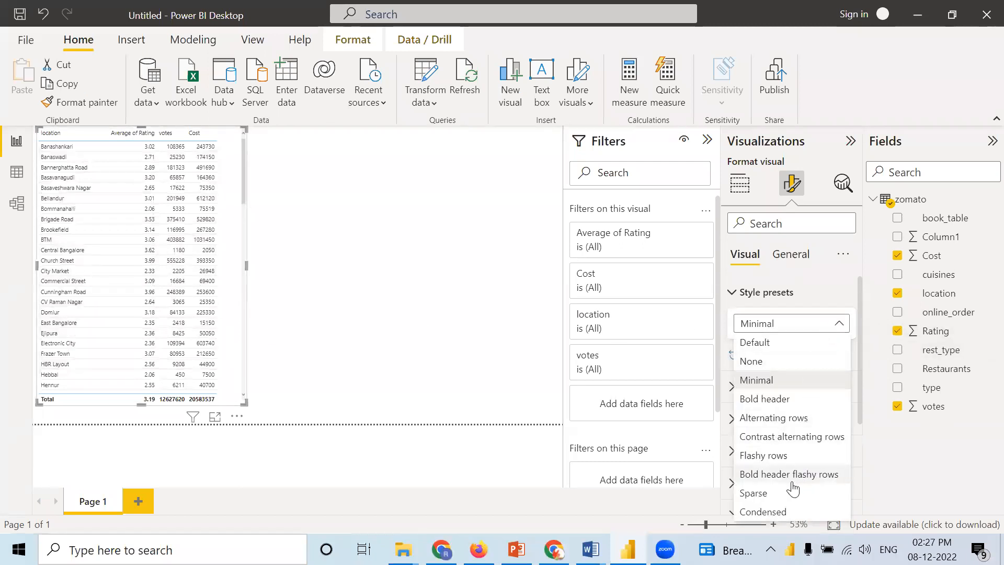
{"action": "left_click", "coordinate": [782, 456]}
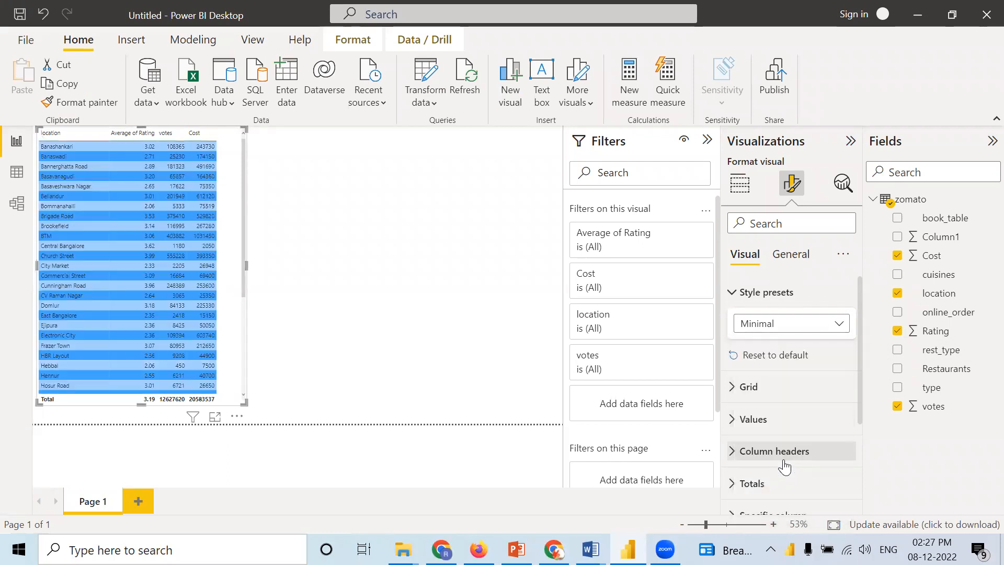
Step: Apply the Minimal style preset to the table visual and color its horizontal gridlines black
{"action": "left_click", "coordinate": [778, 324]}
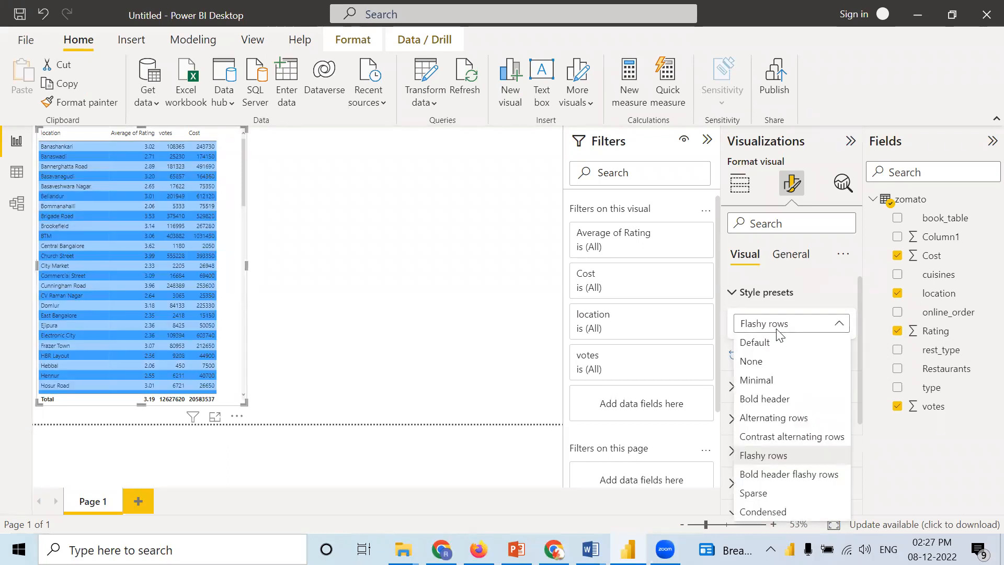
{"action": "left_click", "coordinate": [752, 384]}
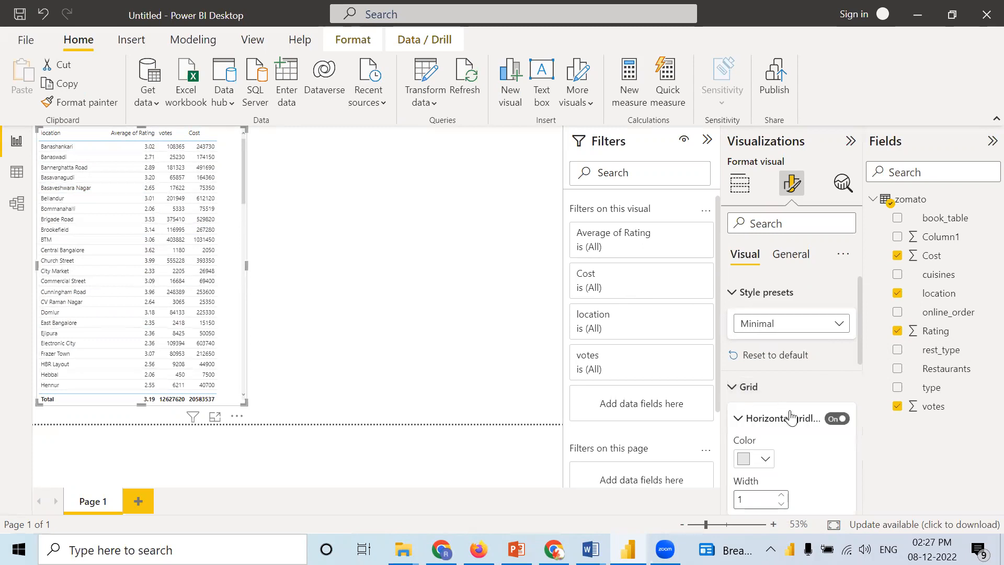
{"action": "left_click", "coordinate": [766, 461]}
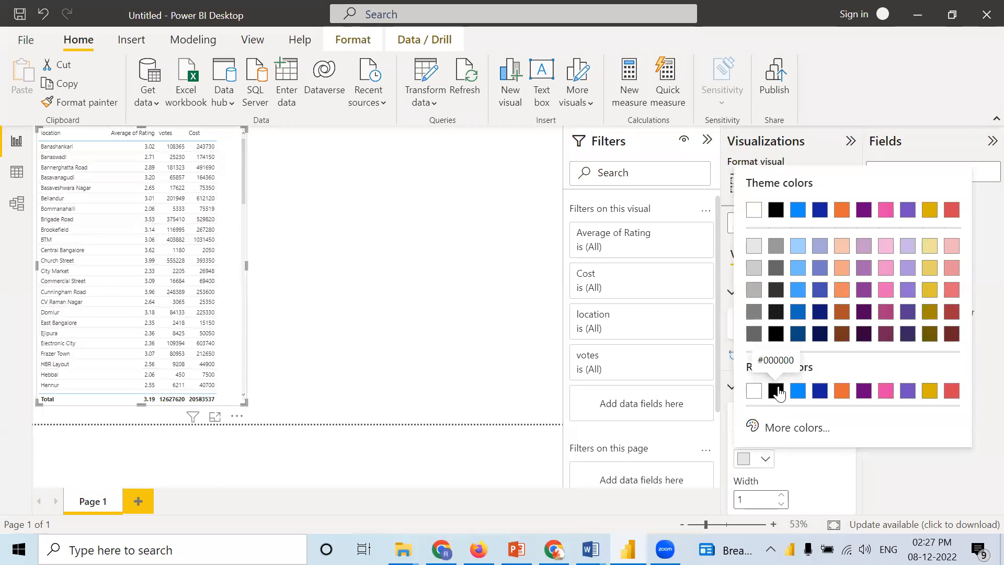
{"action": "left_click", "coordinate": [776, 390]}
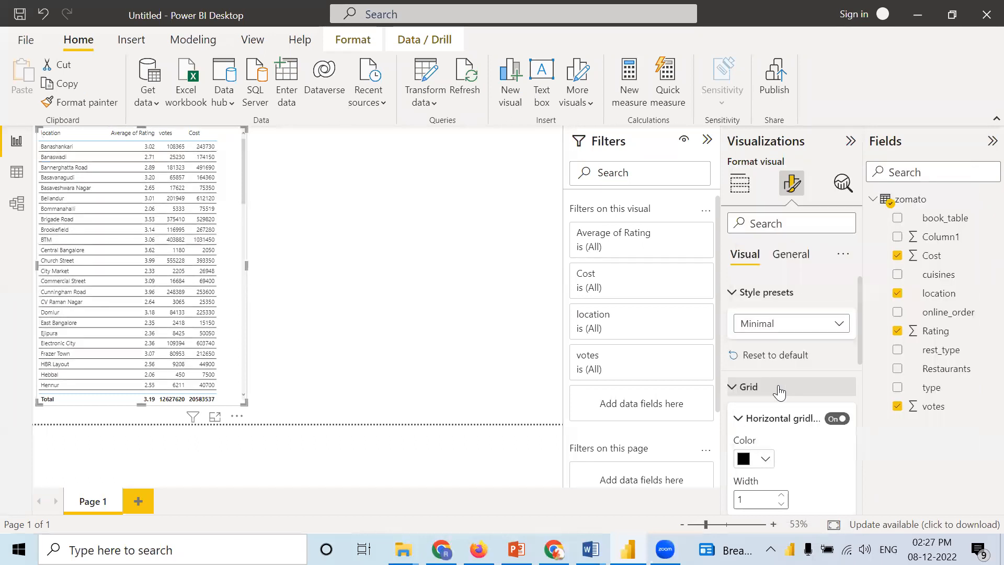
Step: Turn on the table's vertical gridlines and color them black
{"action": "scroll", "coordinate": [787, 408], "scroll_direction": "down", "scroll_amount": 3}
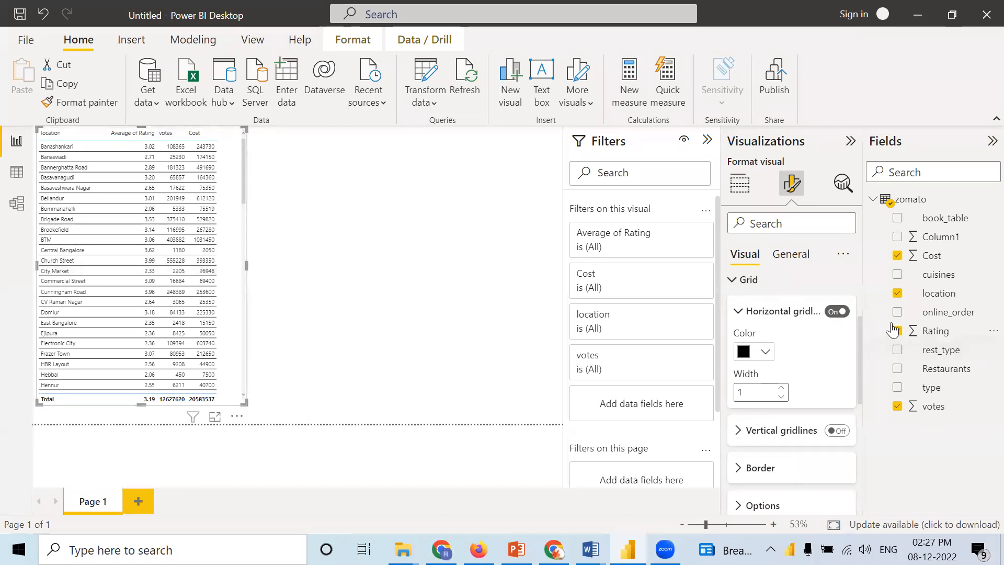
{"action": "left_click", "coordinate": [838, 430]}
{"action": "left_click", "coordinate": [739, 431]}
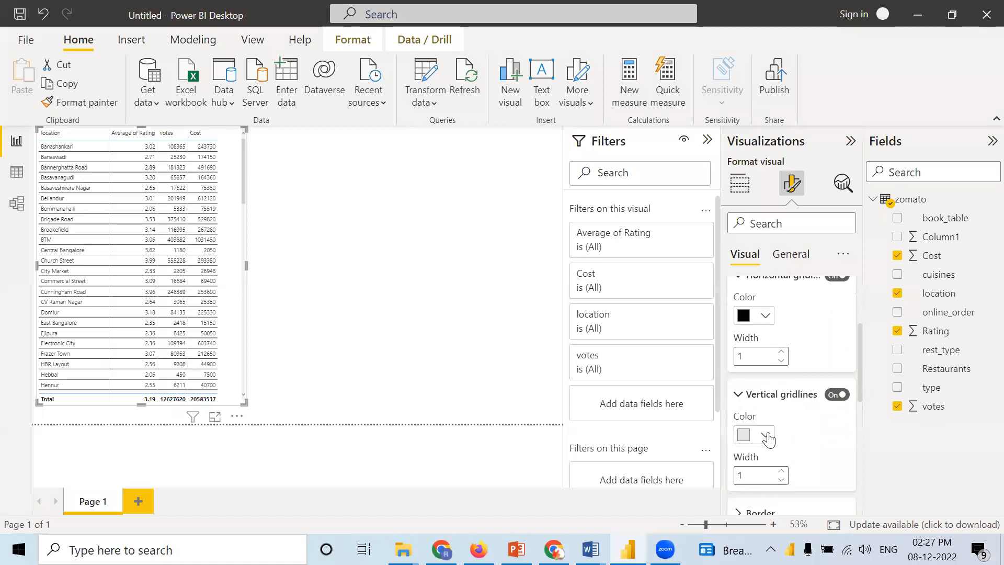
{"action": "left_click", "coordinate": [767, 436]}
{"action": "left_click", "coordinate": [754, 366]}
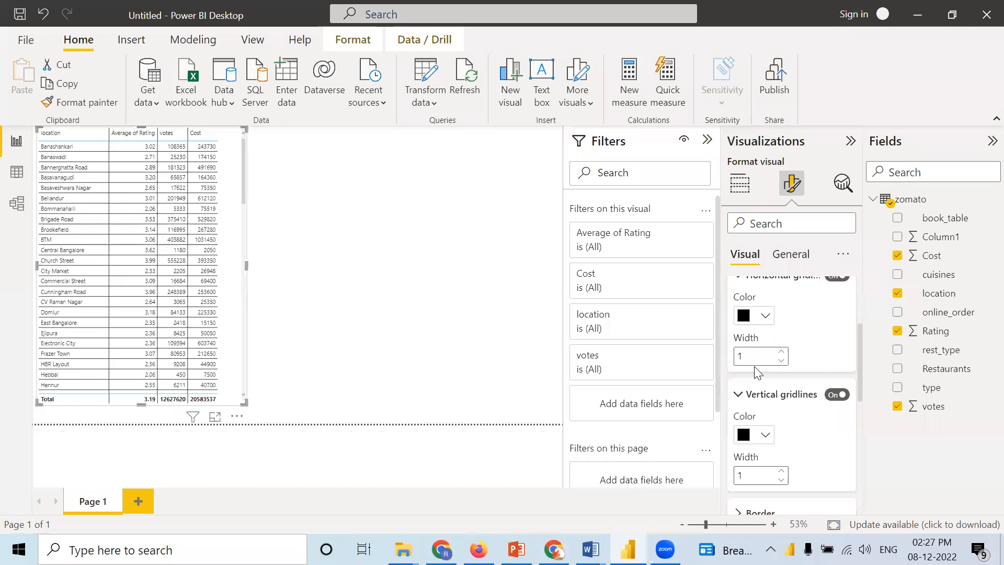
Step: Add top, bottom, left and right borders to all sections of the table visual
{"action": "scroll", "coordinate": [798, 430], "scroll_direction": "down", "scroll_amount": 2}
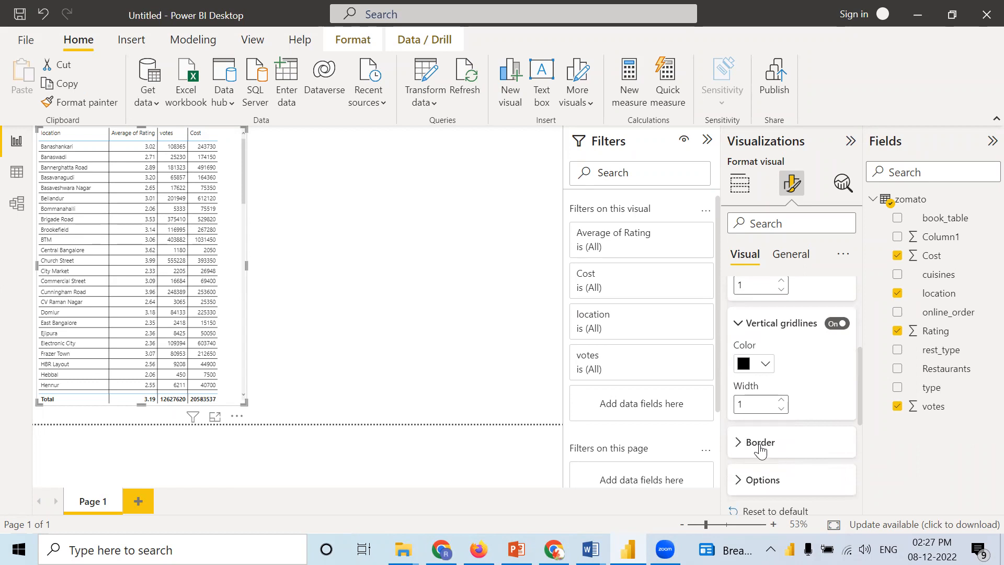
{"action": "left_click", "coordinate": [740, 443]}
{"action": "scroll", "coordinate": [771, 434], "scroll_direction": "down", "scroll_amount": 3}
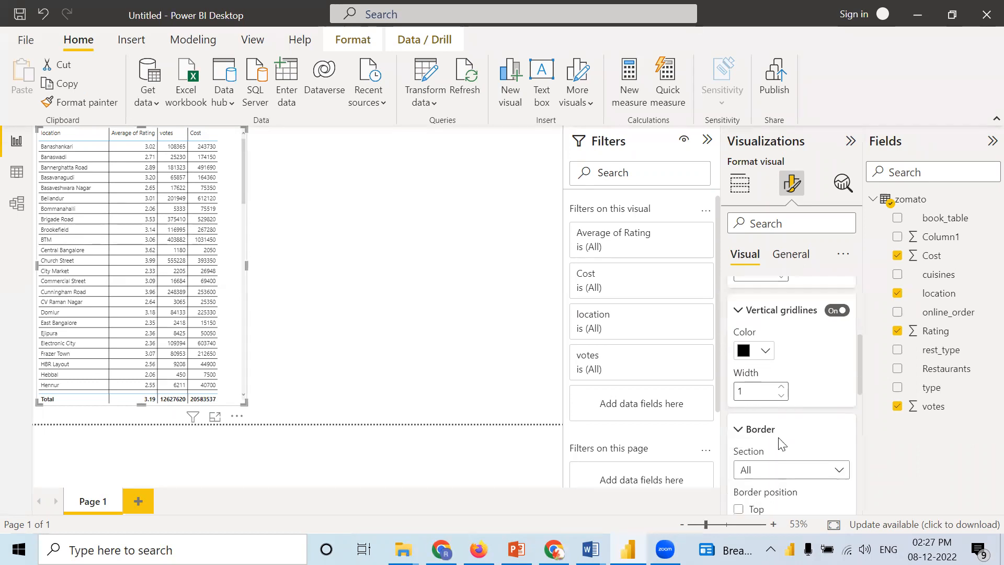
{"action": "left_click", "coordinate": [740, 416]}
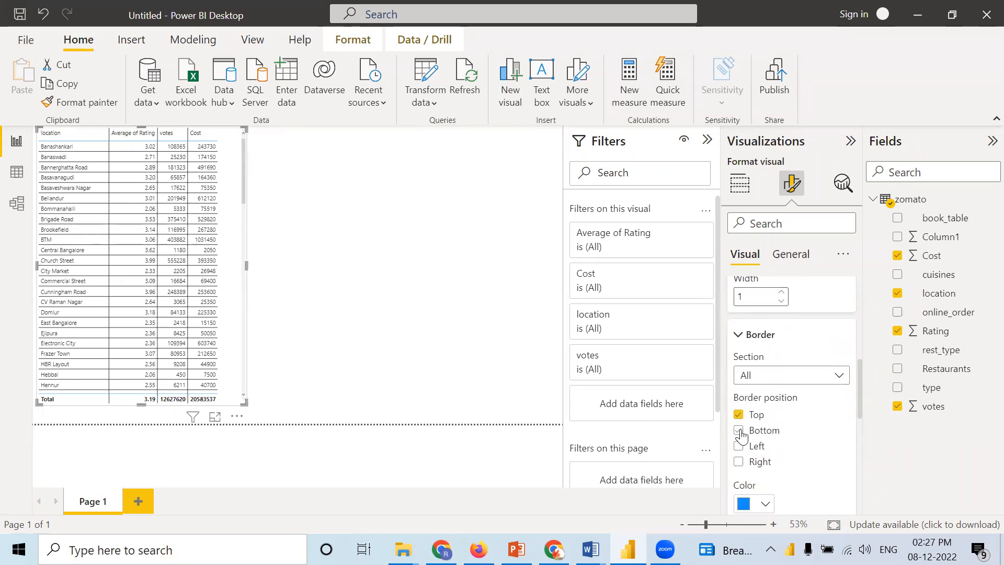
{"action": "left_click", "coordinate": [739, 463]}
{"action": "scroll", "coordinate": [790, 466], "scroll_direction": "down", "scroll_amount": 1}
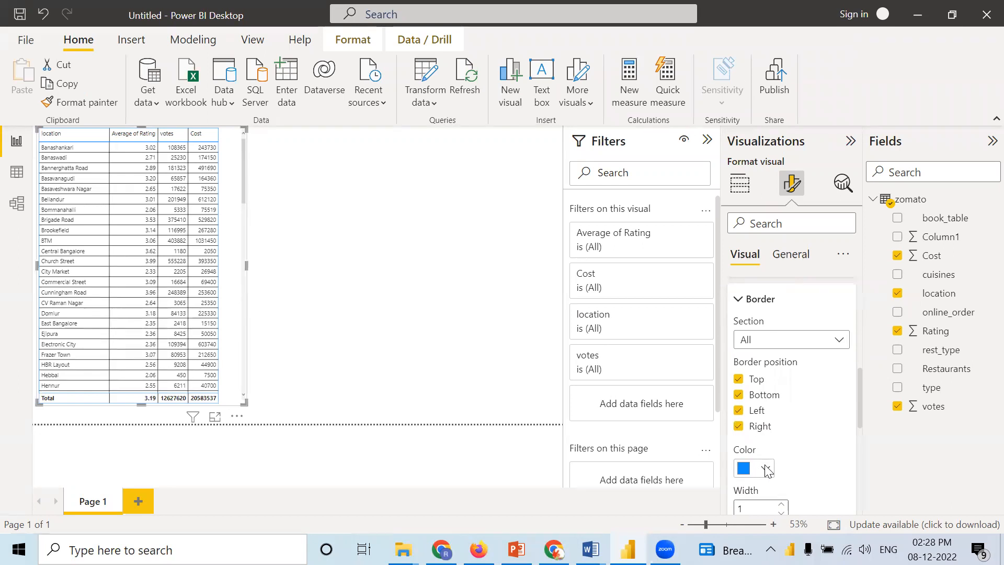
Step: Try dark blue (#12239E) as the table's border color, and switch it back to light blue
{"action": "left_click", "coordinate": [765, 469]}
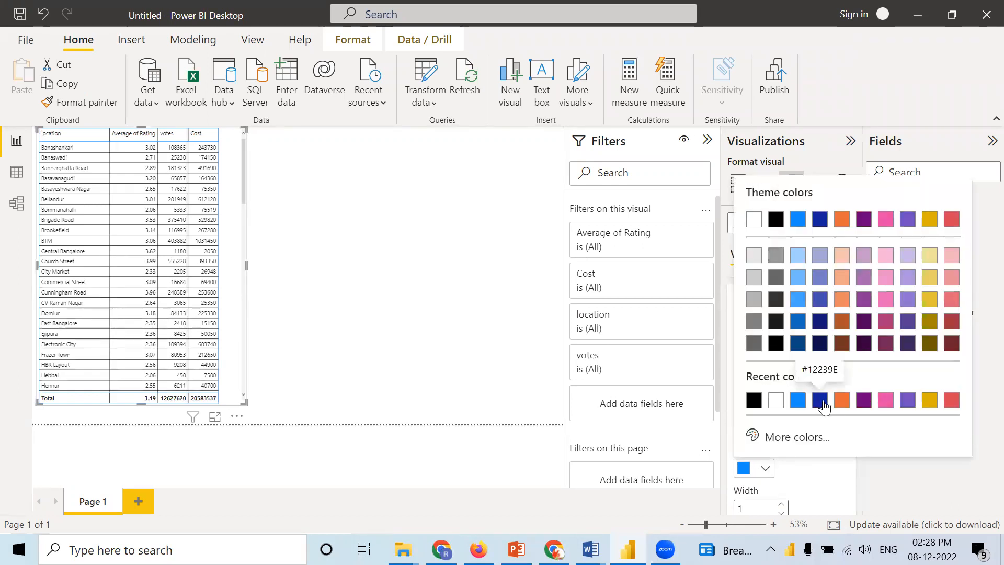
{"action": "left_click", "coordinate": [820, 401]}
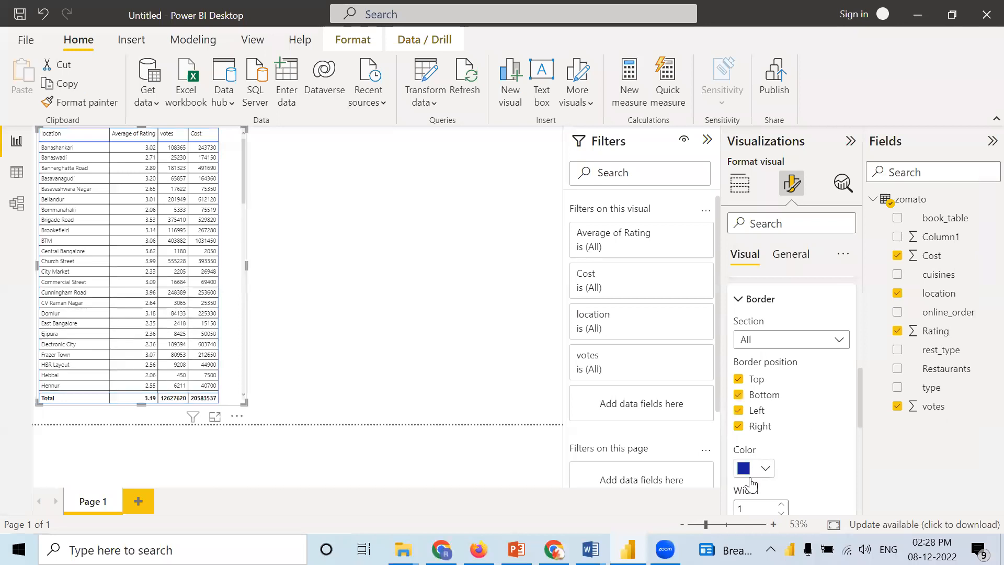
{"action": "left_click", "coordinate": [768, 469]}
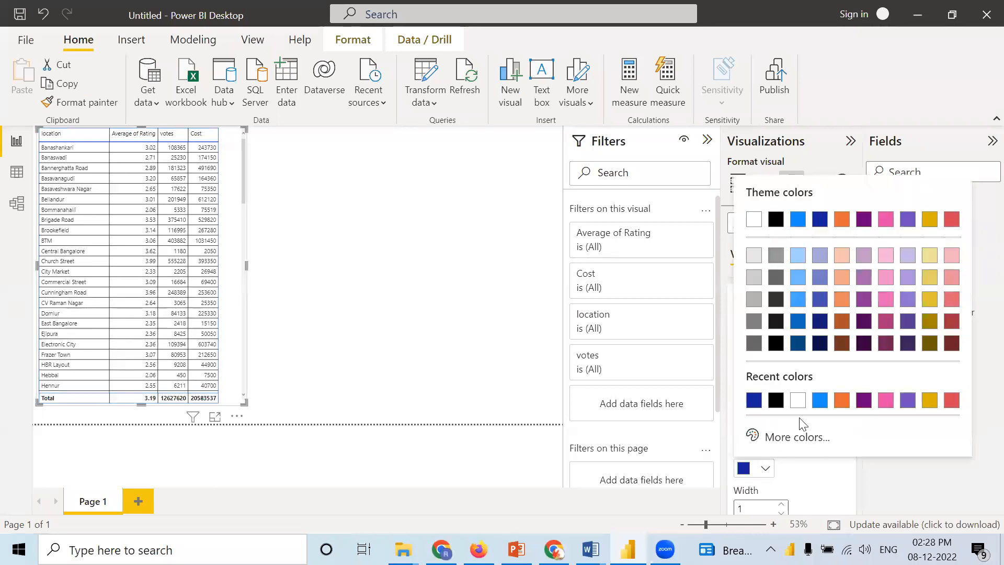
{"action": "left_click", "coordinate": [823, 404]}
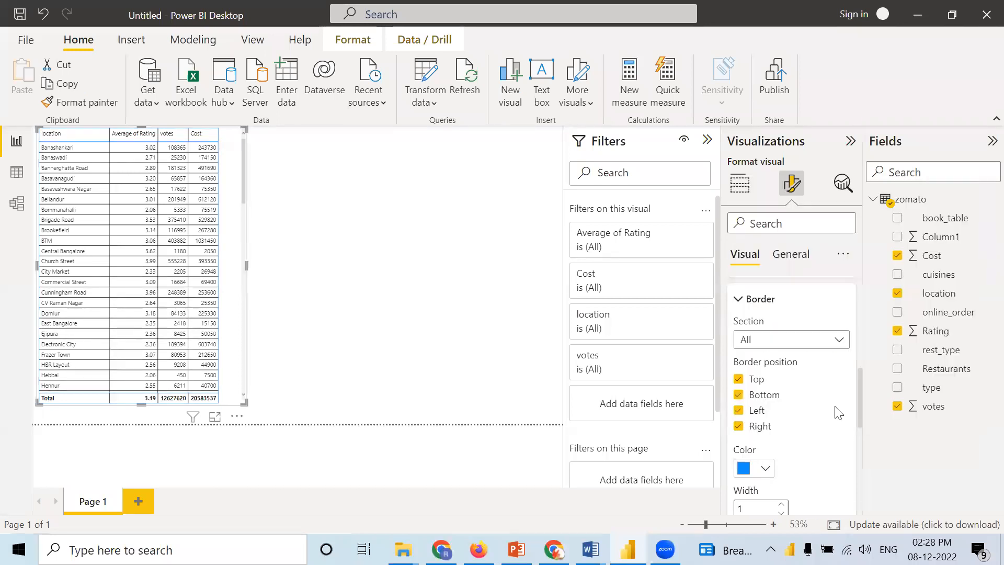
Step: Set the table's border width to 3 and its row padding to 4
{"action": "scroll", "coordinate": [830, 407], "scroll_direction": "down", "scroll_amount": 2}
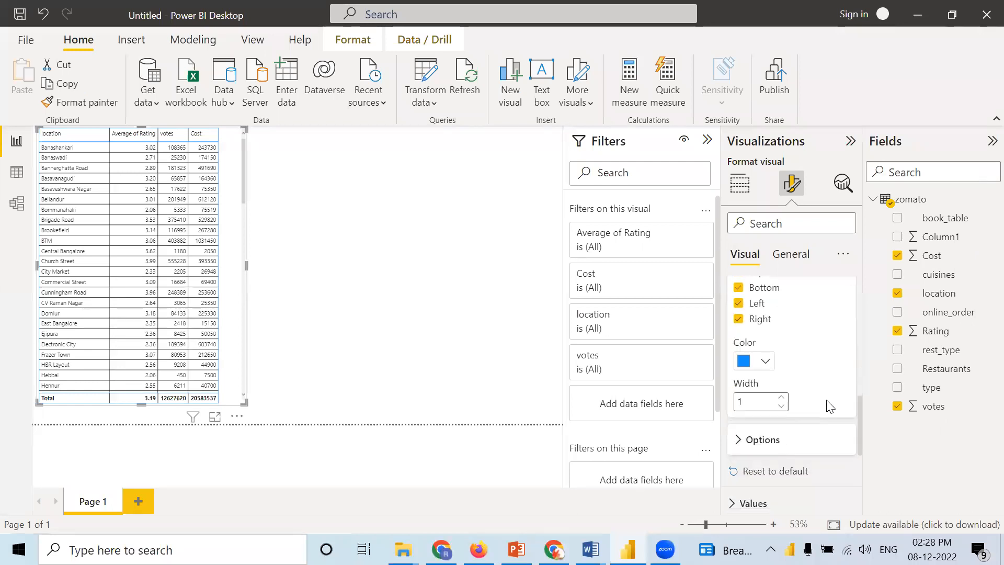
{"action": "left_click", "coordinate": [781, 397]}
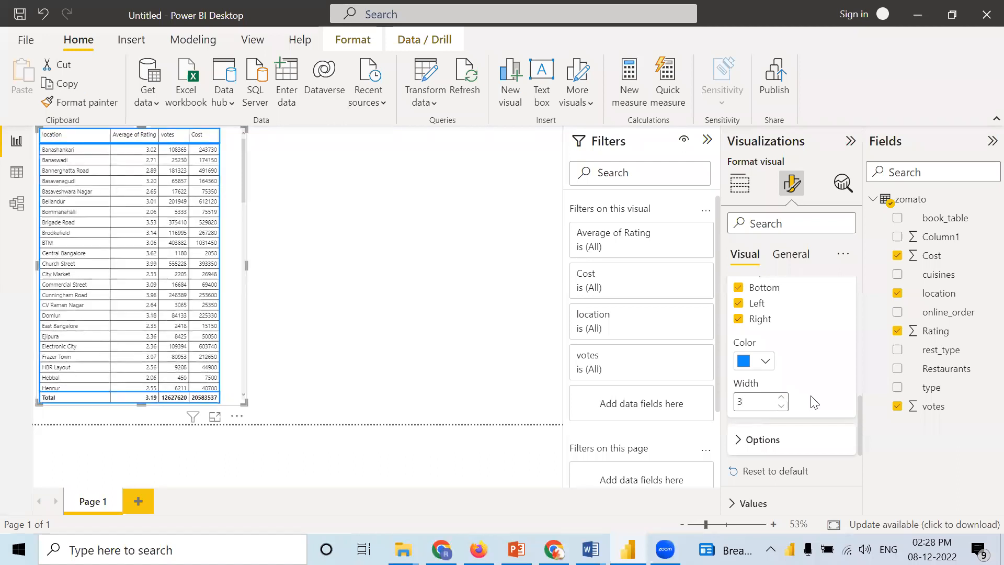
{"action": "scroll", "coordinate": [811, 396], "scroll_direction": "down", "scroll_amount": 3}
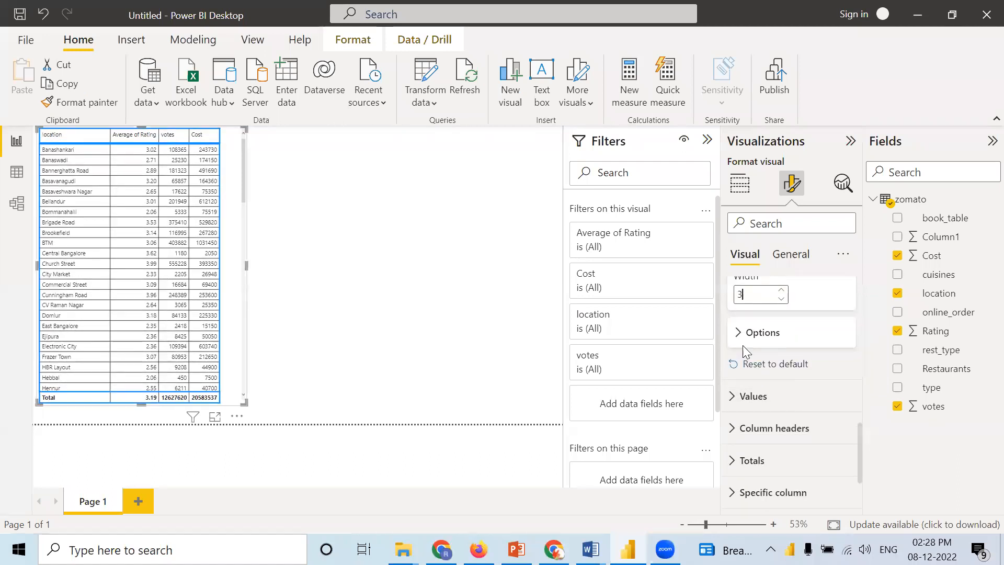
{"action": "left_click", "coordinate": [739, 335]}
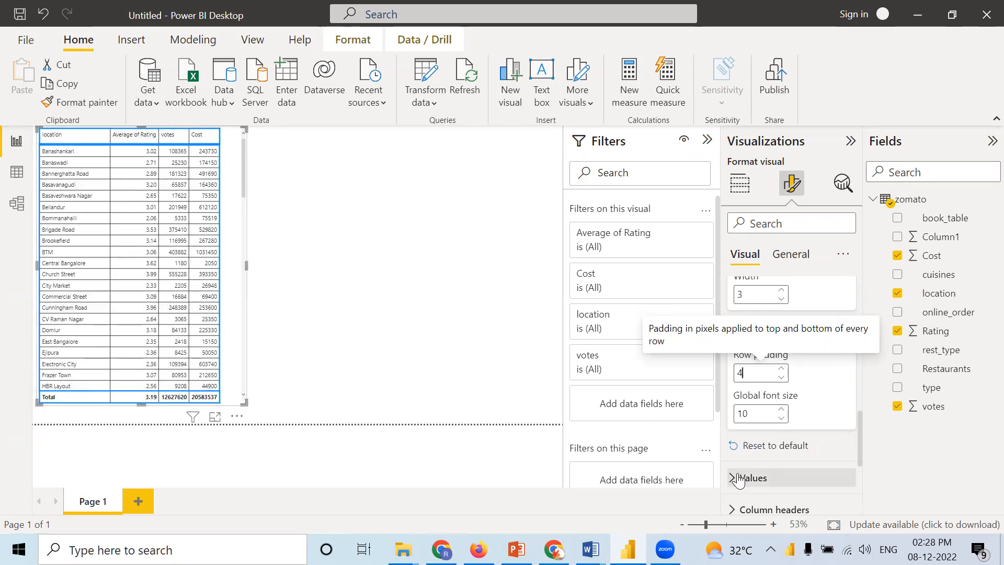
Step: Examine the font, color, alignment and text wrap settings for the table's values and column headers
{"action": "scroll", "coordinate": [739, 475], "scroll_direction": "down", "scroll_amount": 1}
{"action": "left_click", "coordinate": [733, 442]}
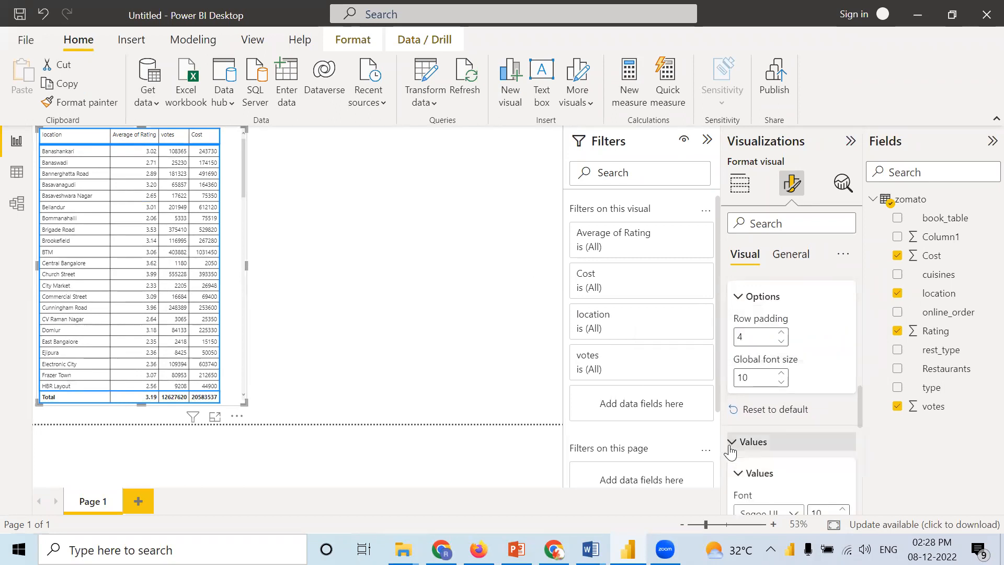
{"action": "scroll", "coordinate": [795, 468], "scroll_direction": "down", "scroll_amount": 1}
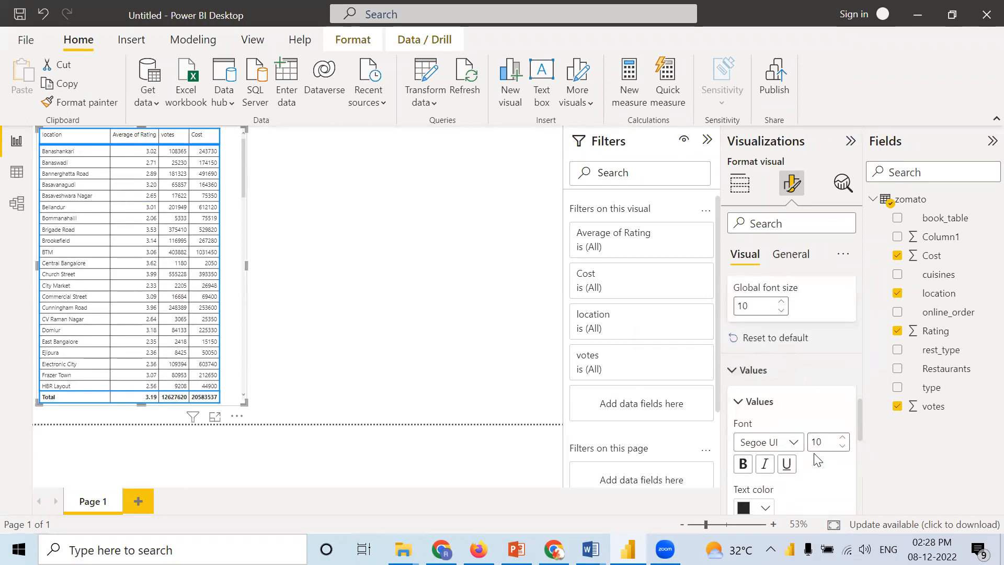
{"action": "scroll", "coordinate": [815, 454], "scroll_direction": "down", "scroll_amount": 4}
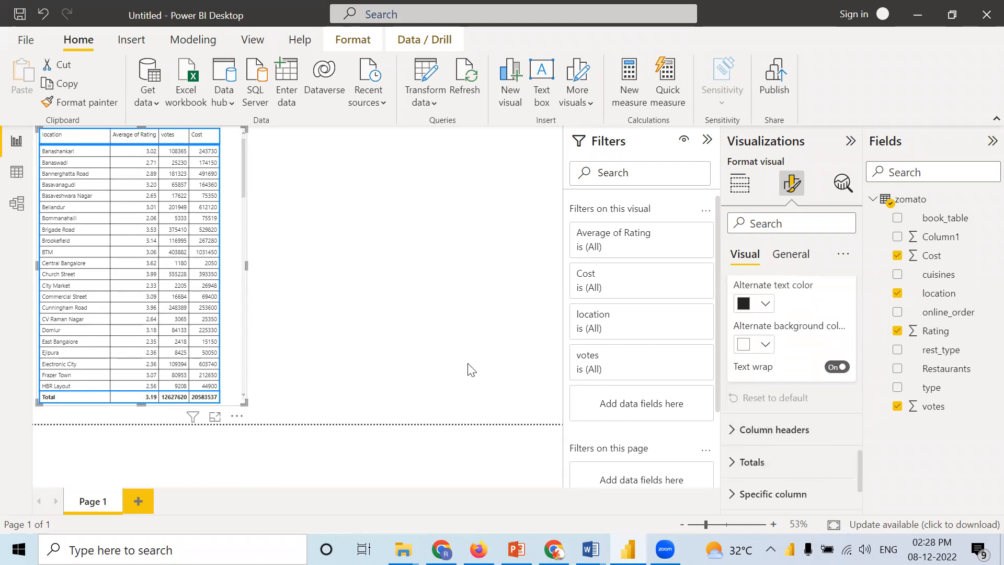
{"action": "left_click", "coordinate": [732, 430]}
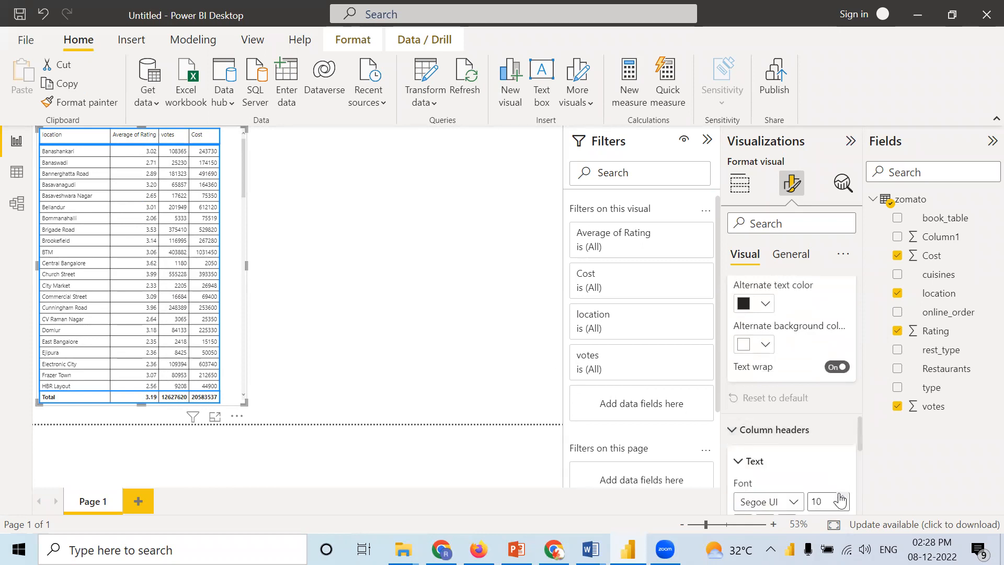
{"action": "scroll", "coordinate": [784, 481], "scroll_direction": "down", "scroll_amount": 3}
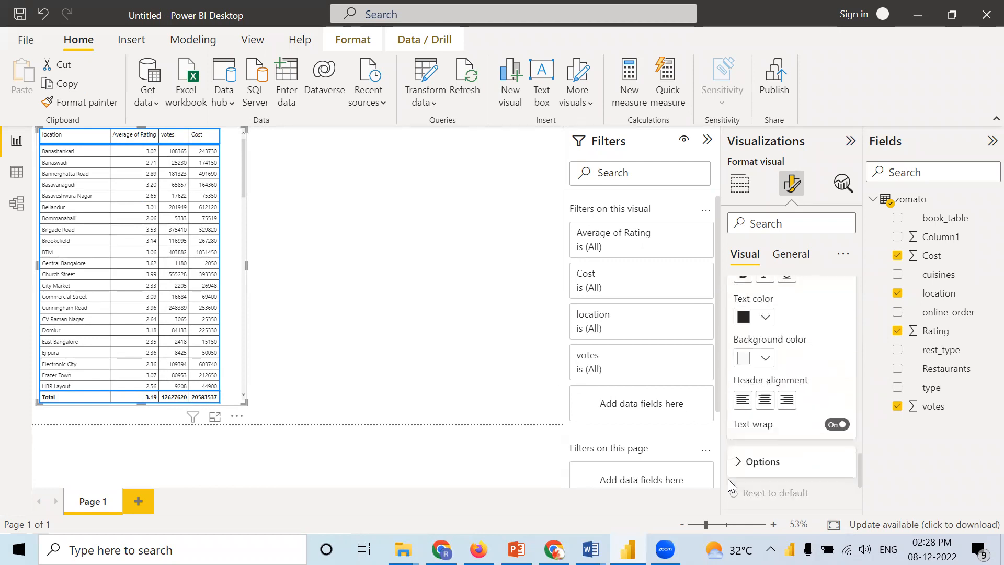
{"action": "scroll", "coordinate": [825, 445], "scroll_direction": "up", "scroll_amount": 3}
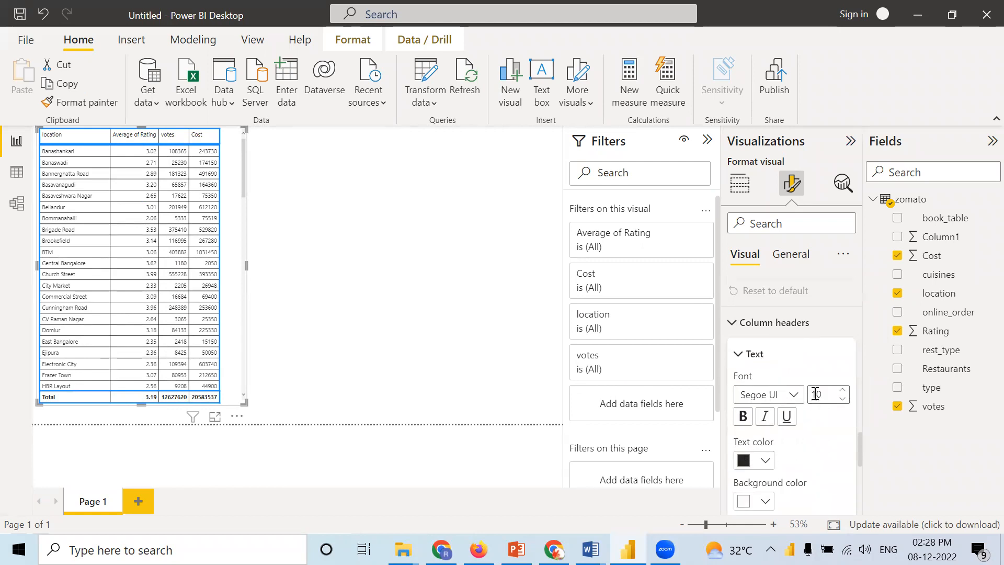
{"action": "scroll", "coordinate": [782, 418], "scroll_direction": "down", "scroll_amount": 6}
Step: Set the table's global font size to 20
{"action": "scroll", "coordinate": [781, 417], "scroll_direction": "up", "scroll_amount": 2}
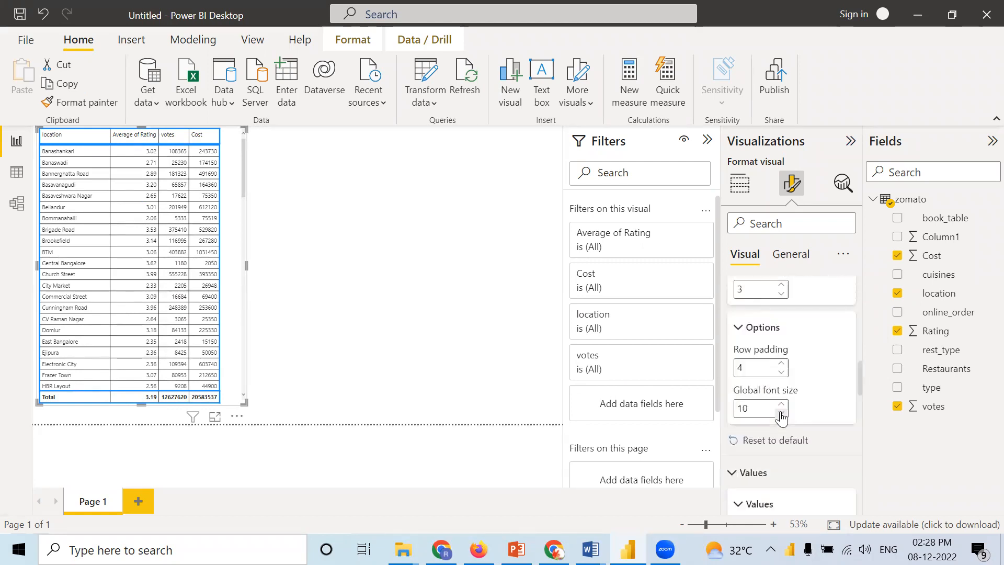
{"action": "scroll", "coordinate": [781, 418], "scroll_direction": "up", "scroll_amount": 1}
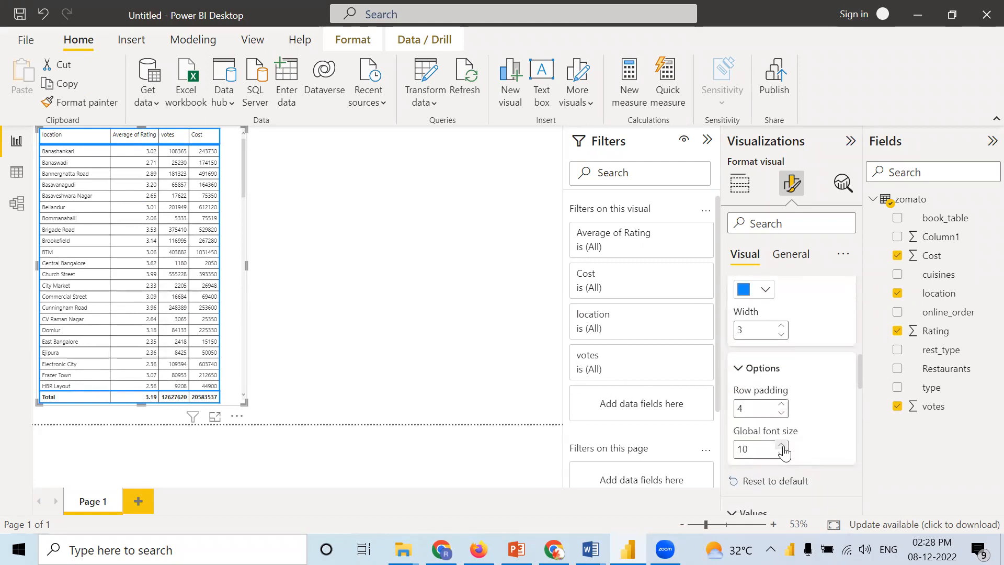
{"action": "left_click", "coordinate": [781, 446]}
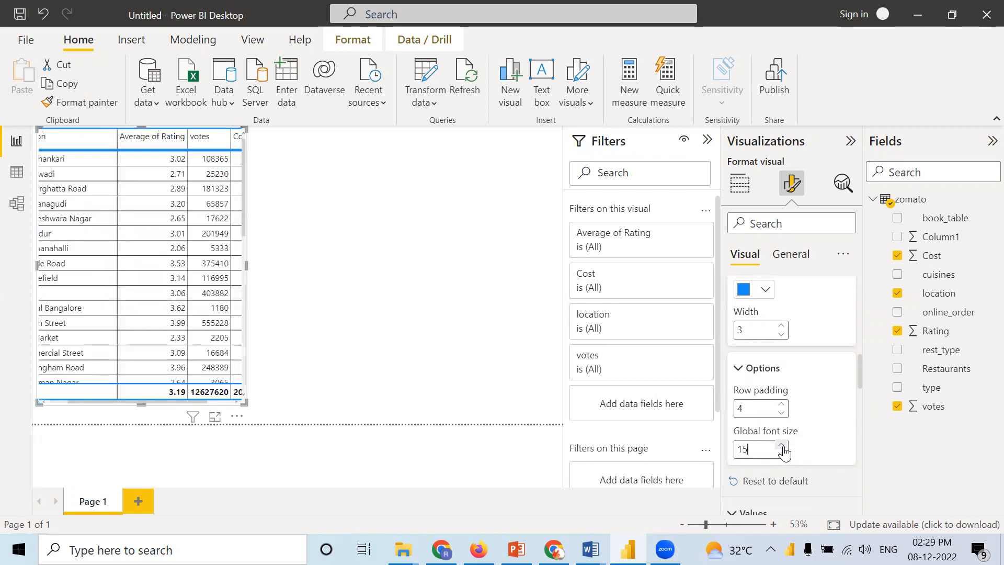
{"action": "left_click", "coordinate": [782, 446]}
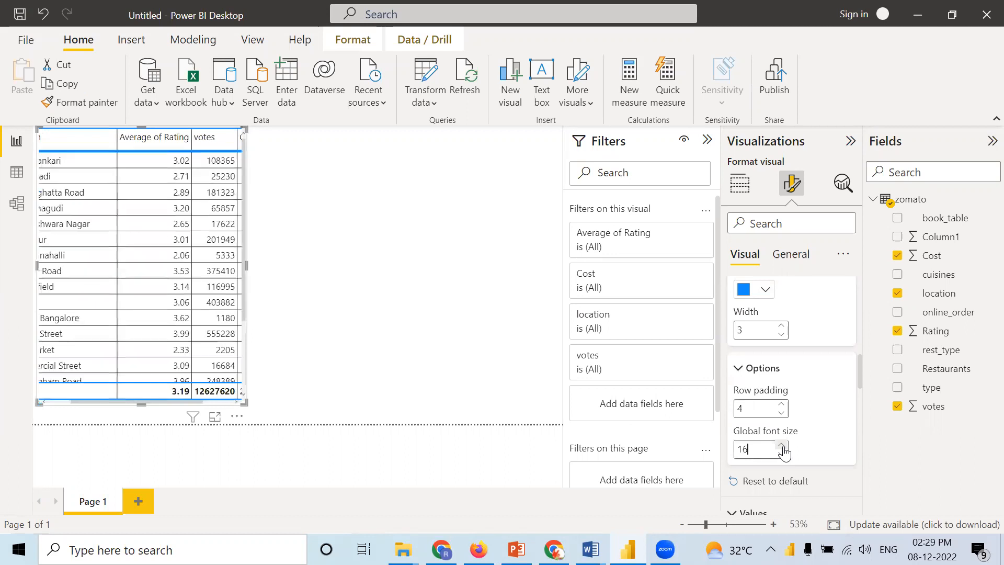
{"action": "left_click", "coordinate": [781, 446]}
{"action": "left_click", "coordinate": [782, 446]}
{"action": "left_click", "coordinate": [782, 446]}
{"action": "left_click", "coordinate": [782, 446]}
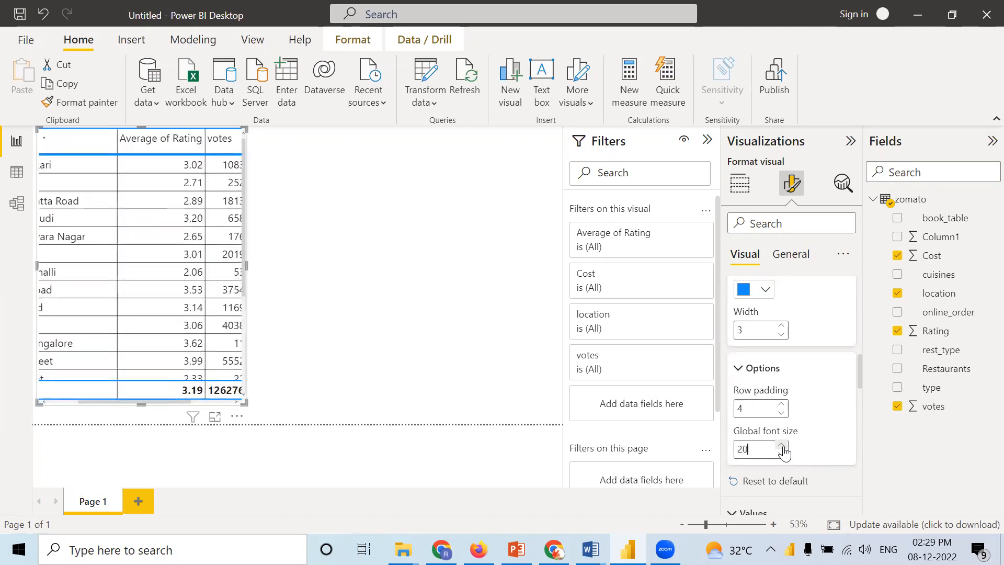
Step: Enlarge the table visual until all four columns fit, and trim its width to just beyond the Cost column
{"action": "scroll", "coordinate": [820, 456], "scroll_direction": "down", "scroll_amount": 2}
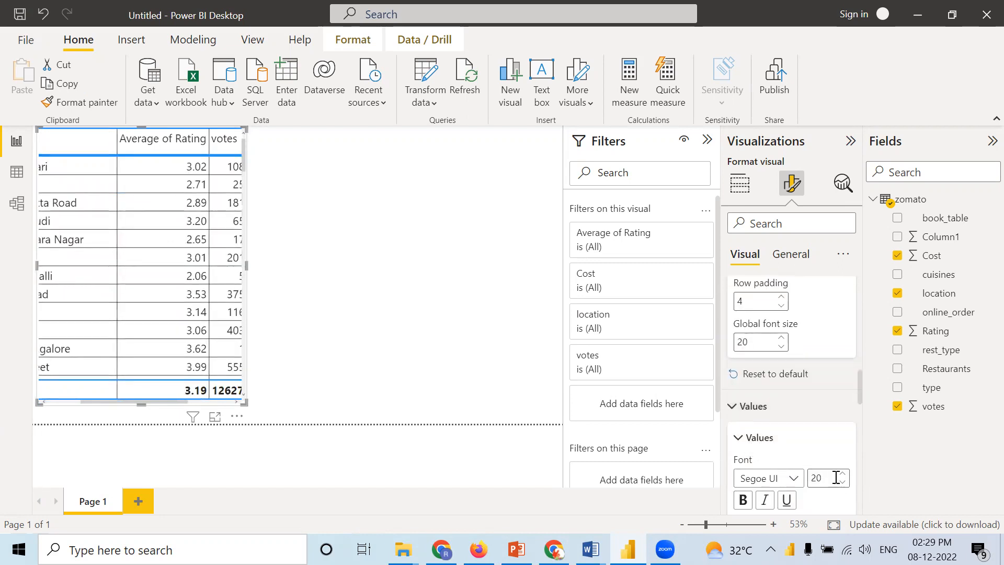
{"action": "scroll", "coordinate": [821, 476], "scroll_direction": "down", "scroll_amount": 5}
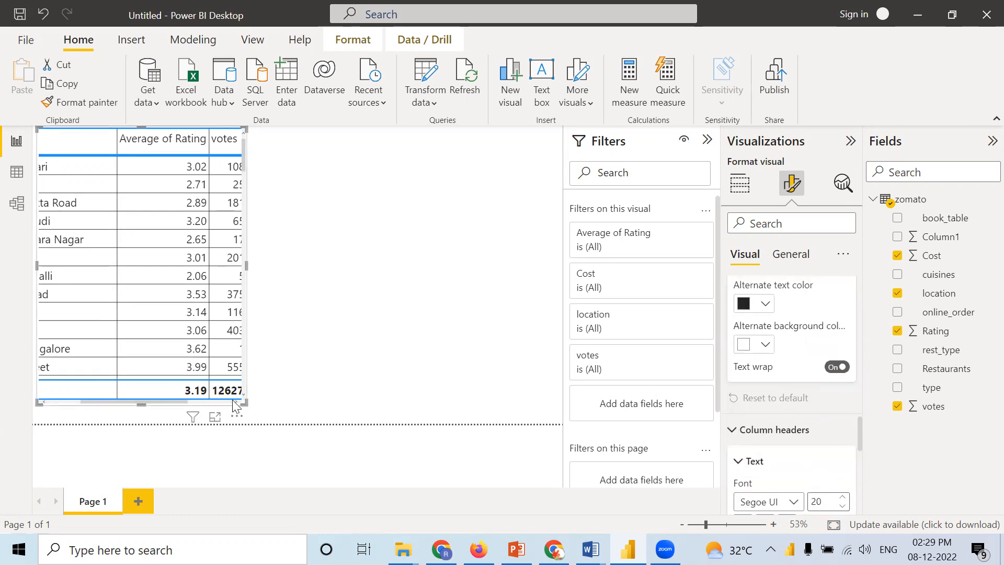
{"action": "left_click_drag", "start_coordinate": [242, 402], "coordinate": [448, 439]}
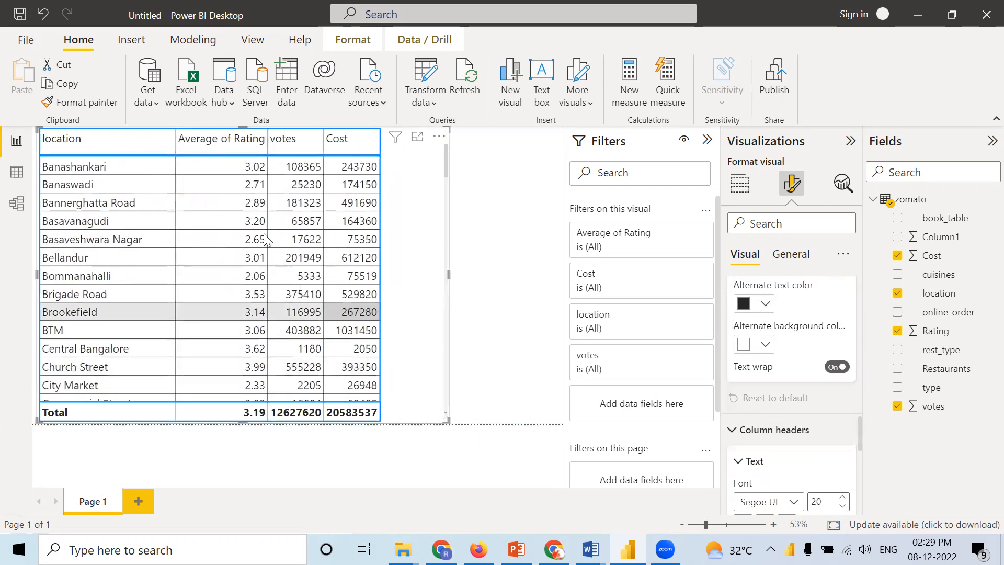
{"action": "left_click_drag", "start_coordinate": [449, 275], "coordinate": [387, 288]}
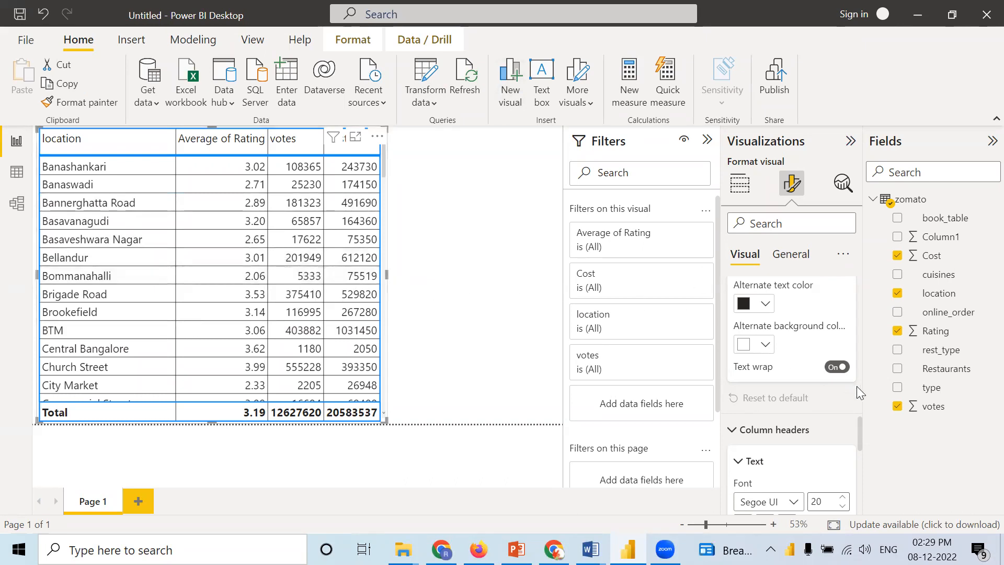
Step: Set the text color of the table's totals row to the red theme color
{"action": "scroll", "coordinate": [784, 416], "scroll_direction": "down", "scroll_amount": 5}
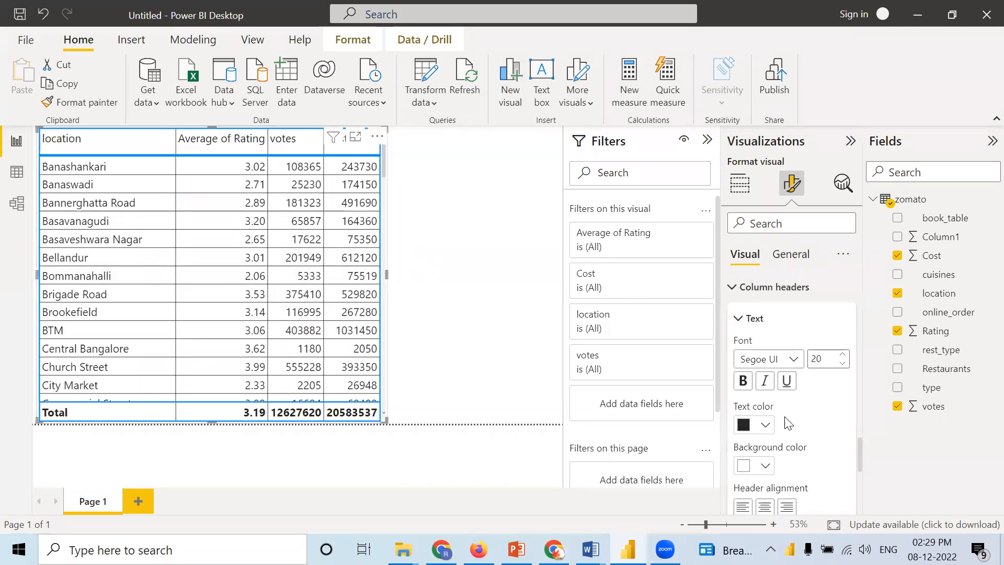
{"action": "scroll", "coordinate": [785, 417], "scroll_direction": "down", "scroll_amount": 2}
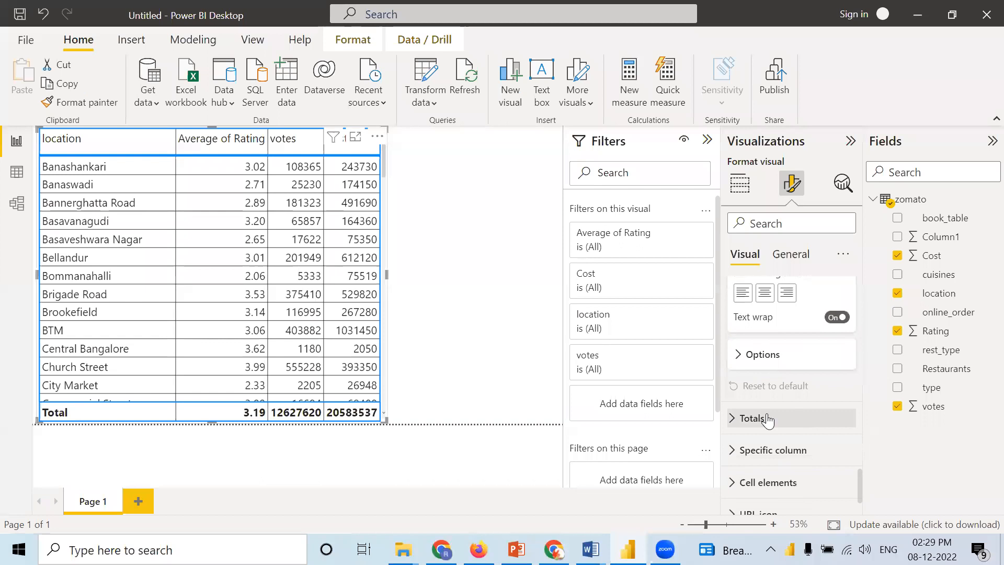
{"action": "left_click", "coordinate": [741, 419]}
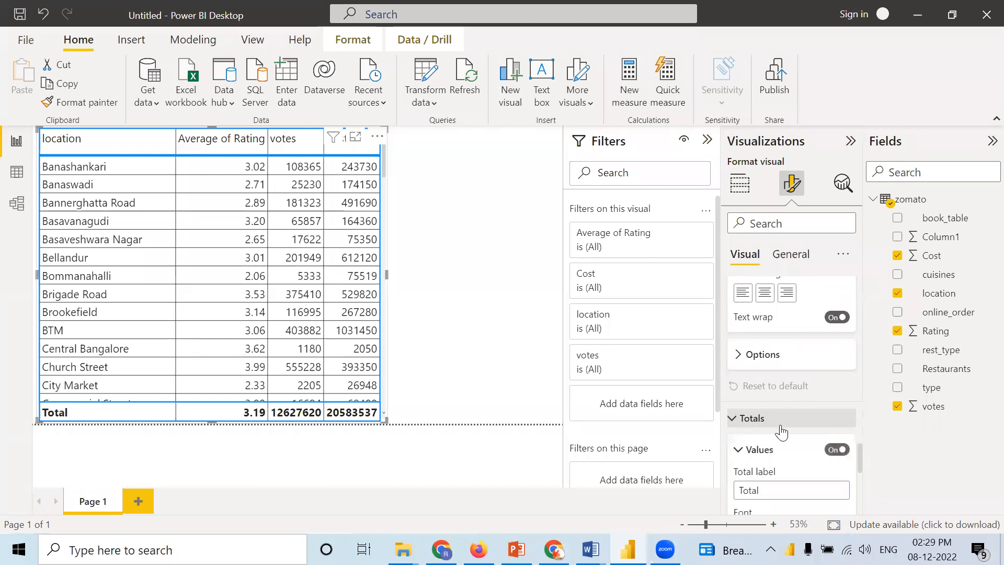
{"action": "scroll", "coordinate": [753, 444], "scroll_direction": "down", "scroll_amount": 2}
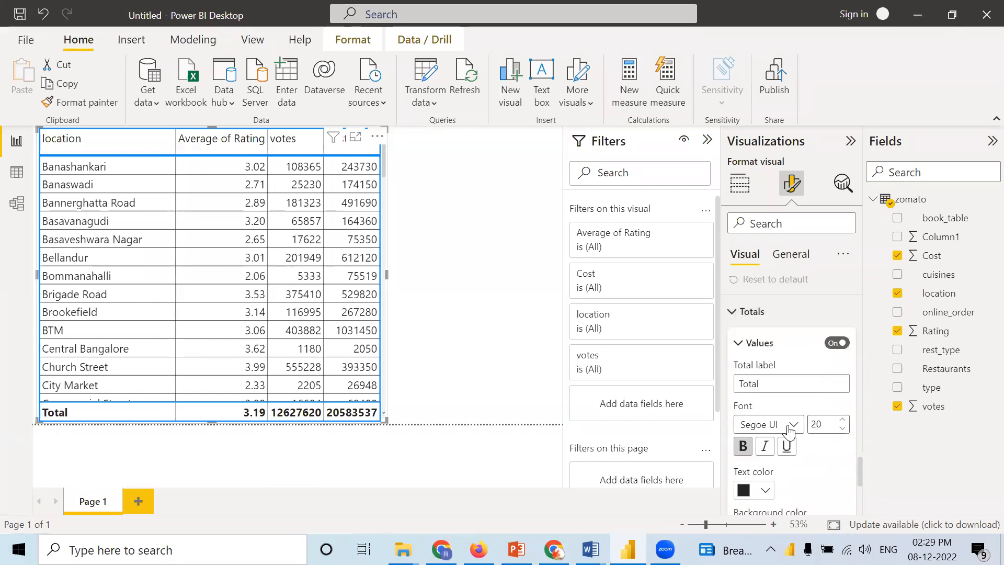
{"action": "left_click", "coordinate": [764, 492]}
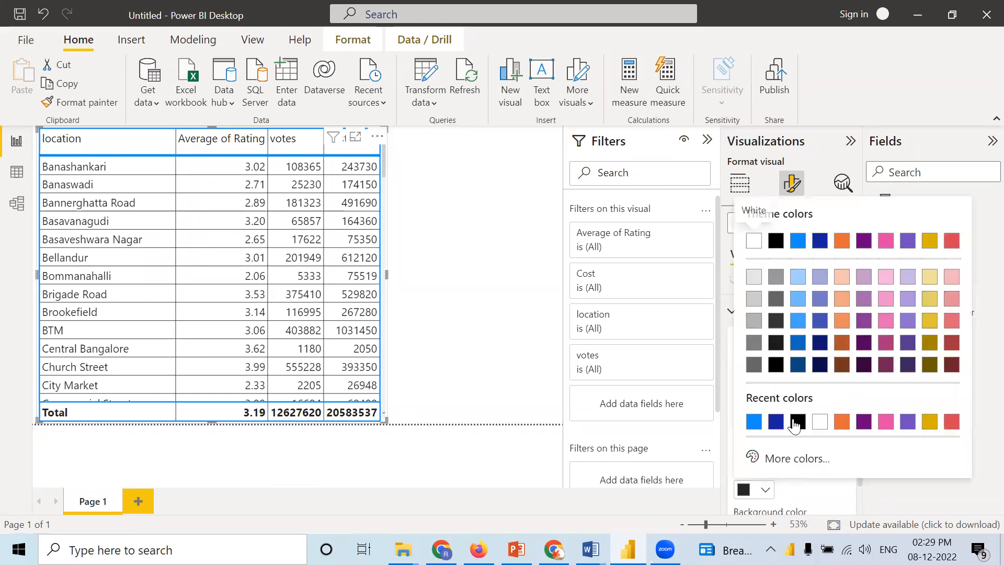
{"action": "left_click", "coordinate": [949, 419]}
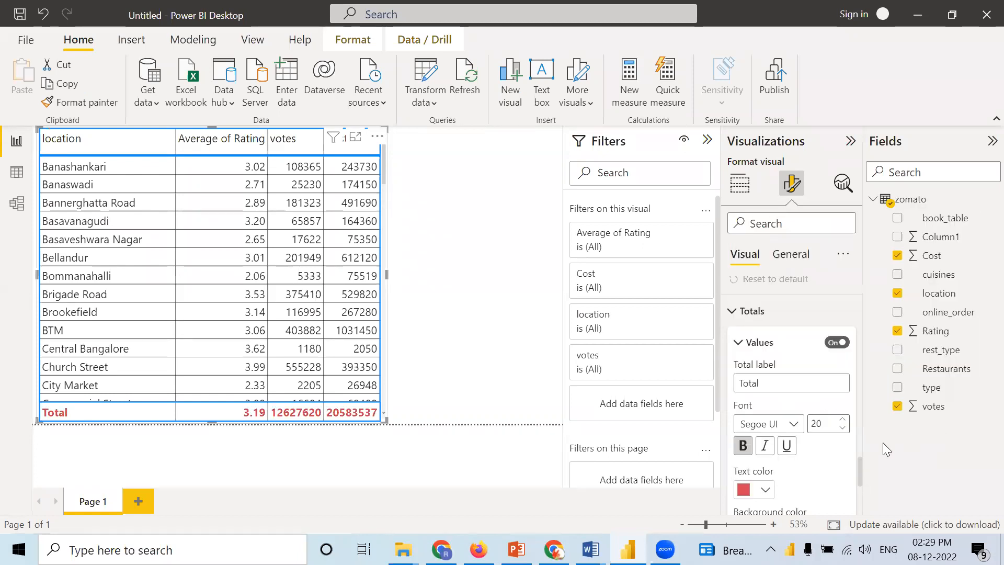
Step: Set the text color of the table's column headers to the darkest red shade
{"action": "scroll", "coordinate": [805, 446], "scroll_direction": "down", "scroll_amount": 1}
{"action": "scroll", "coordinate": [805, 444], "scroll_direction": "down", "scroll_amount": 3}
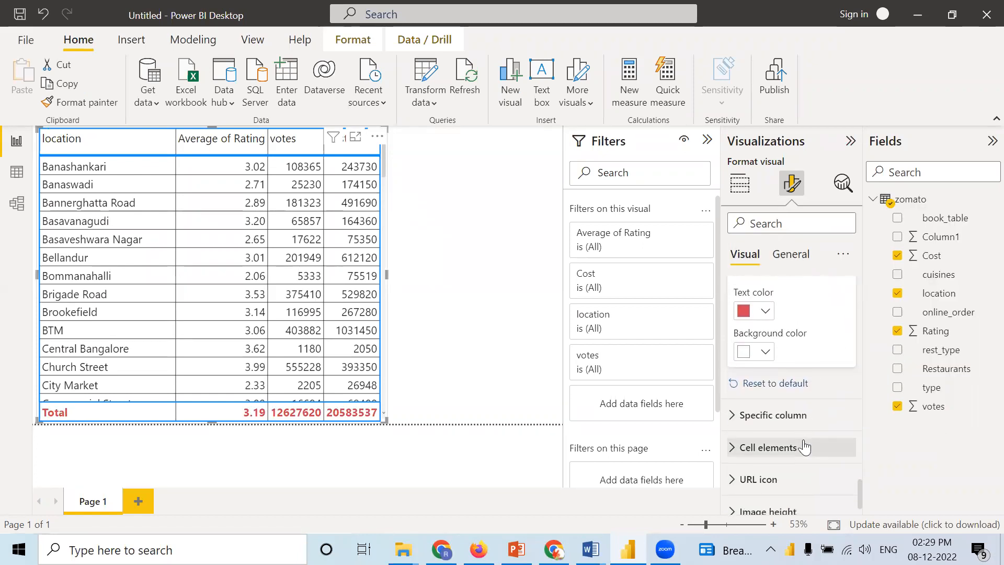
{"action": "scroll", "coordinate": [803, 439], "scroll_direction": "up", "scroll_amount": 10}
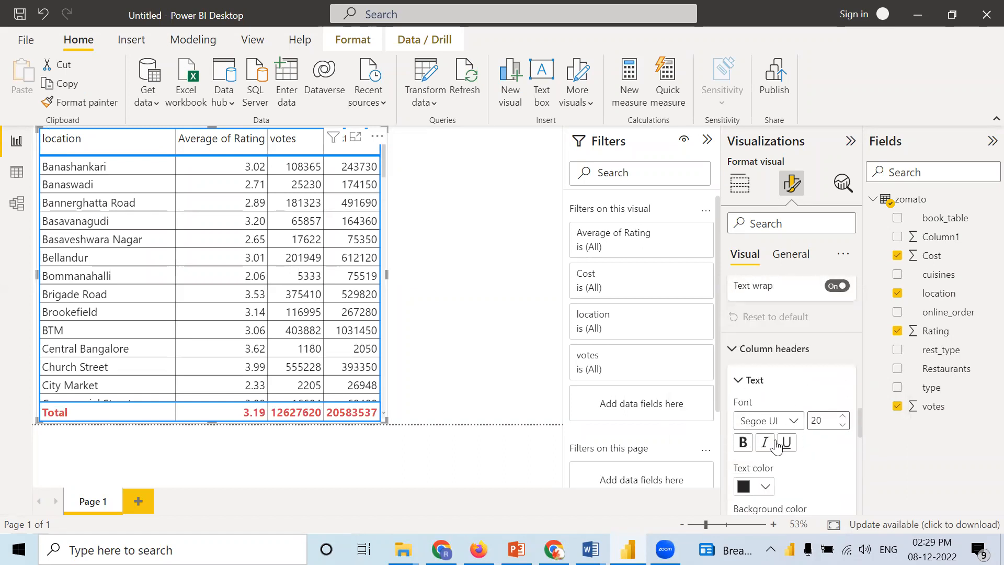
{"action": "left_click", "coordinate": [764, 486]}
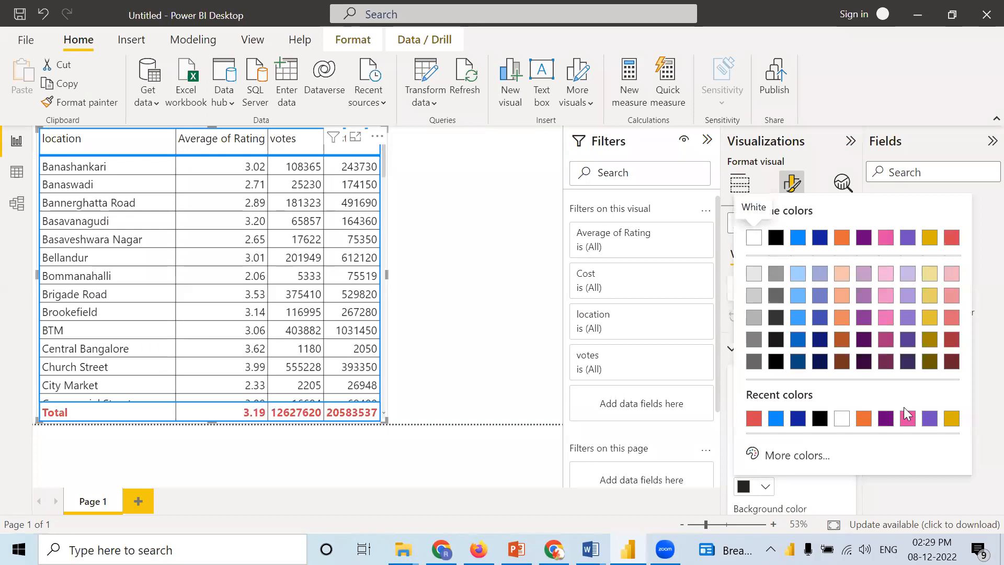
{"action": "left_click", "coordinate": [781, 455]}
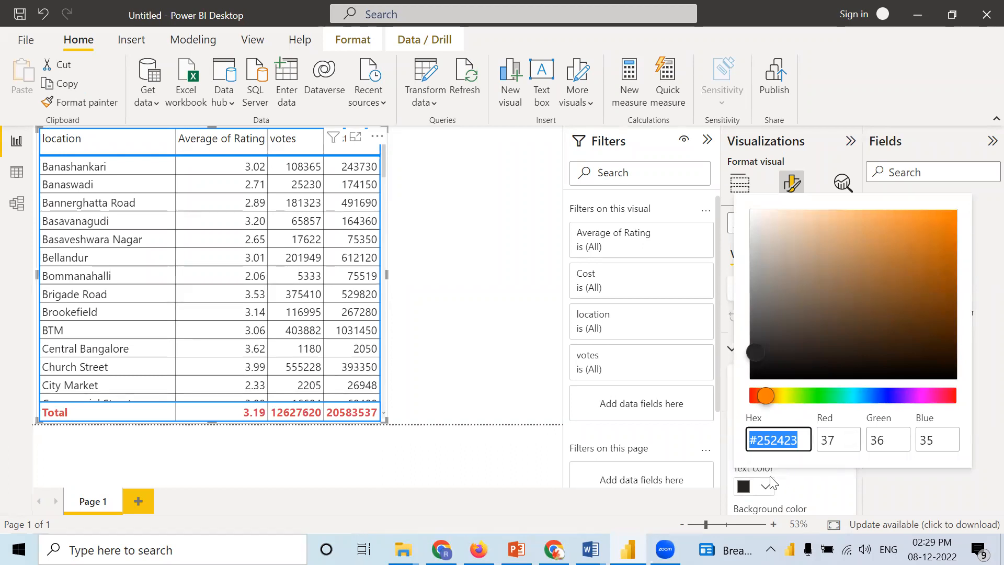
{"action": "left_click", "coordinate": [979, 299]}
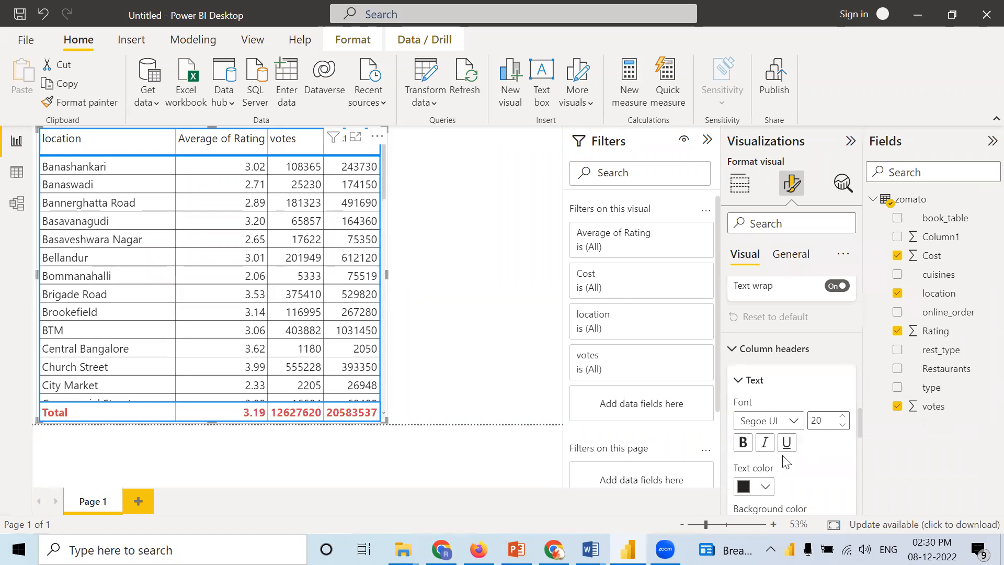
{"action": "left_click", "coordinate": [766, 486]}
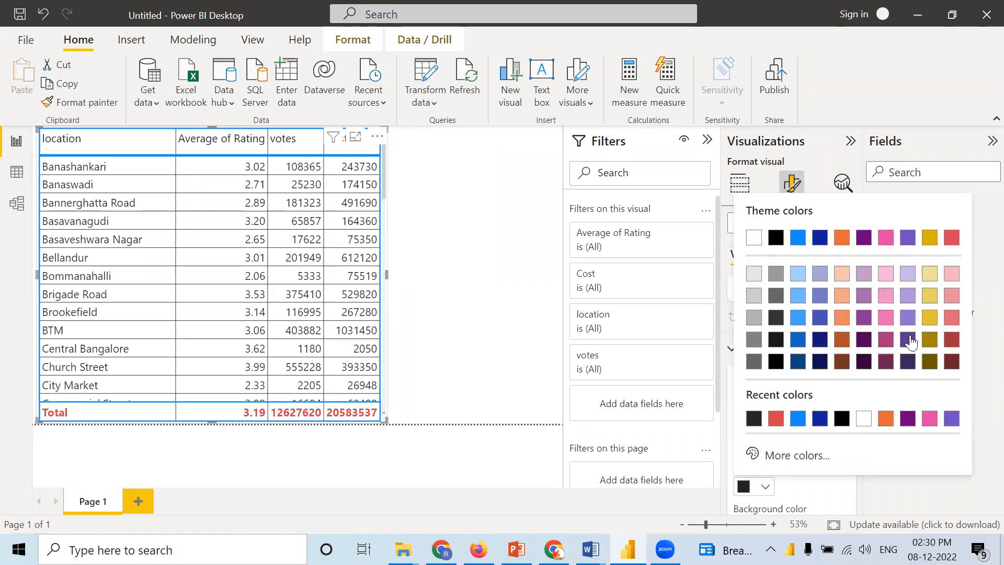
{"action": "left_click", "coordinate": [953, 361]}
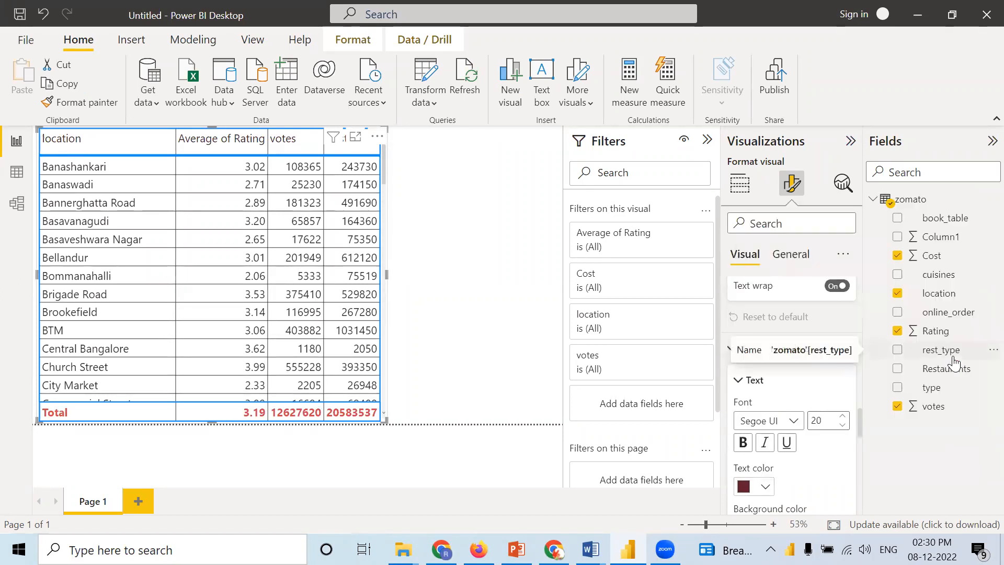
Step: Make the column header text bold and italic, and change its font to Comic Sans MS
{"action": "left_click", "coordinate": [743, 444]}
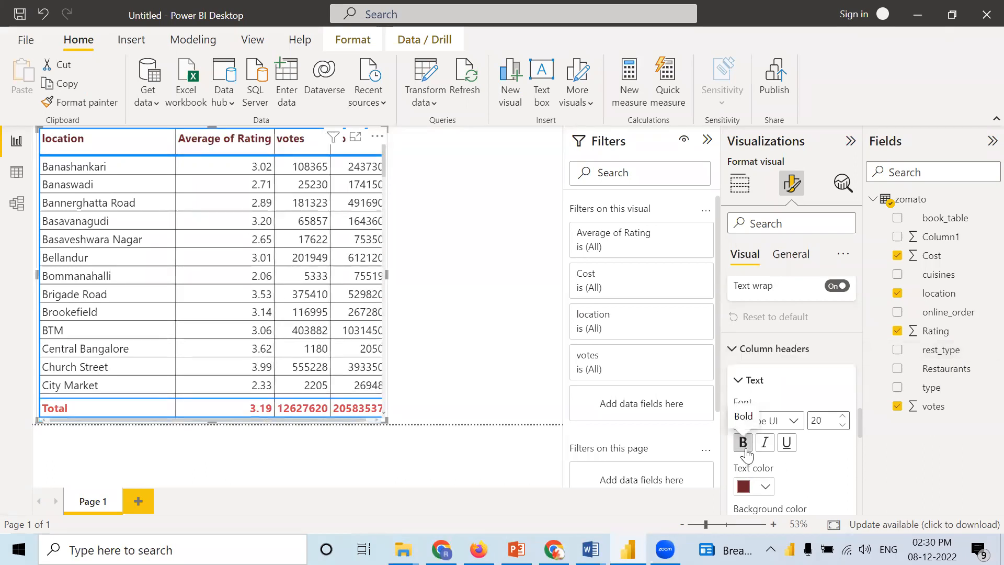
{"action": "left_click", "coordinate": [765, 445]}
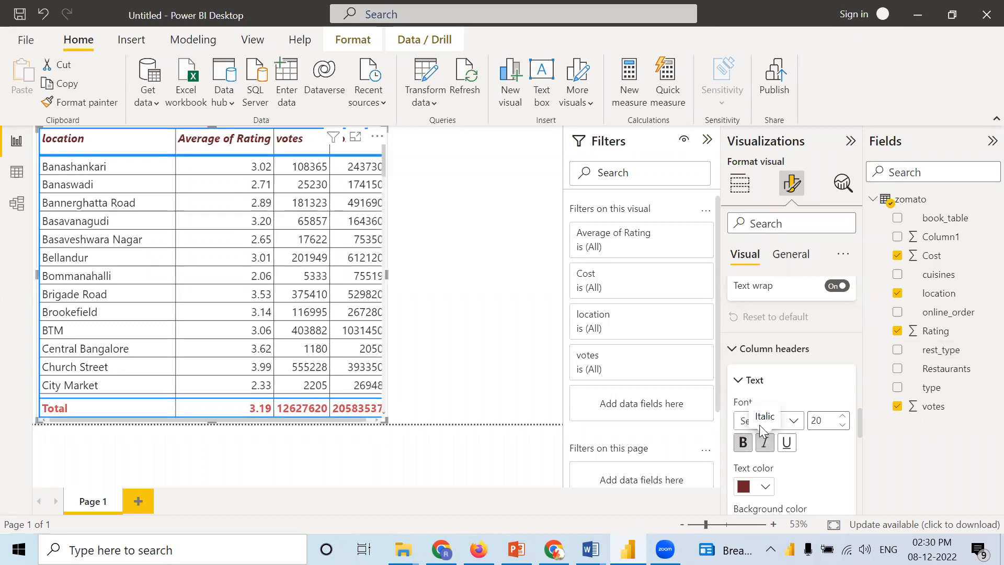
{"action": "left_click", "coordinate": [799, 425]}
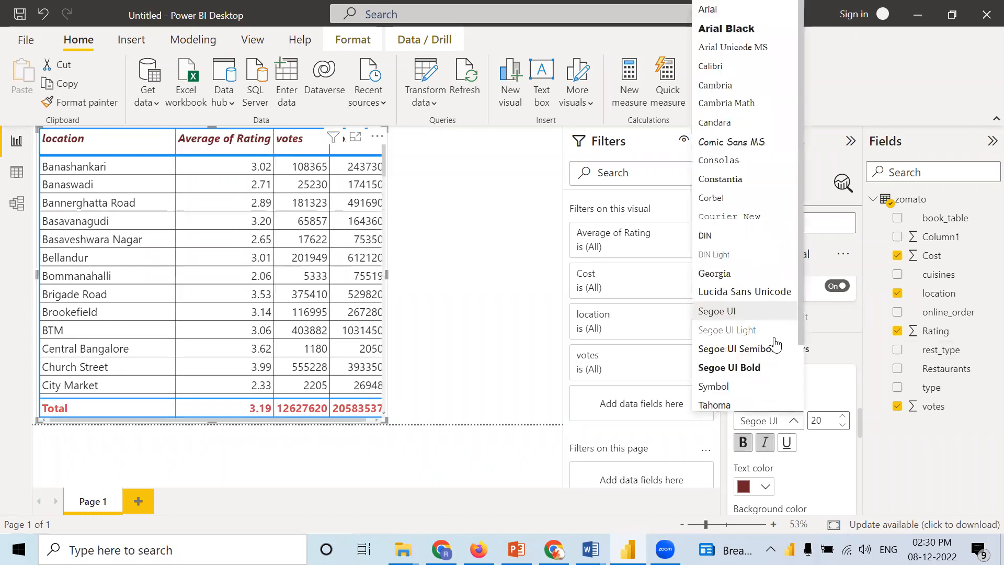
{"action": "left_click", "coordinate": [743, 150]}
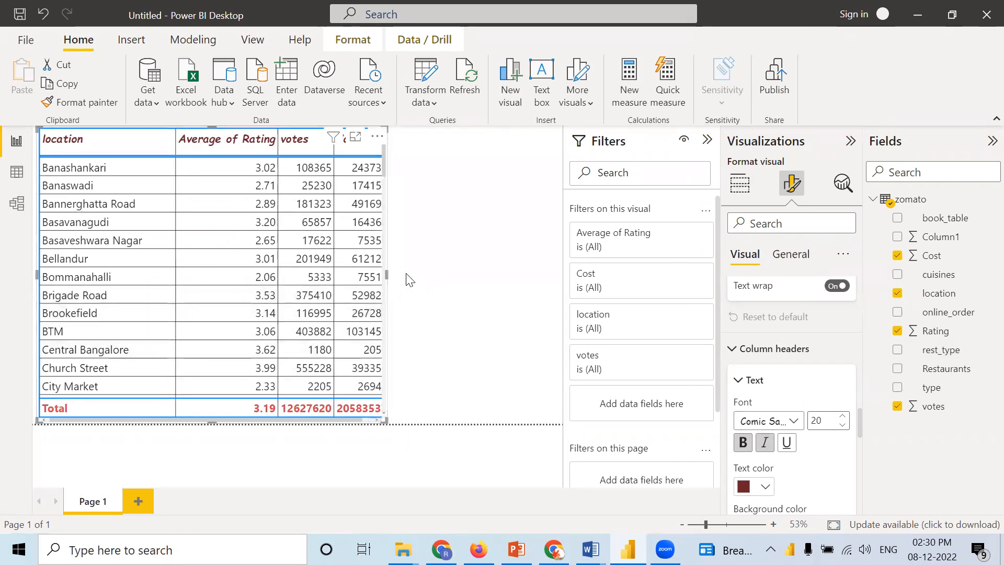
Step: Widen the table visual slightly until the whole Cost column fits, and look through its location rows
{"action": "left_click_drag", "start_coordinate": [387, 275], "coordinate": [397, 277]}
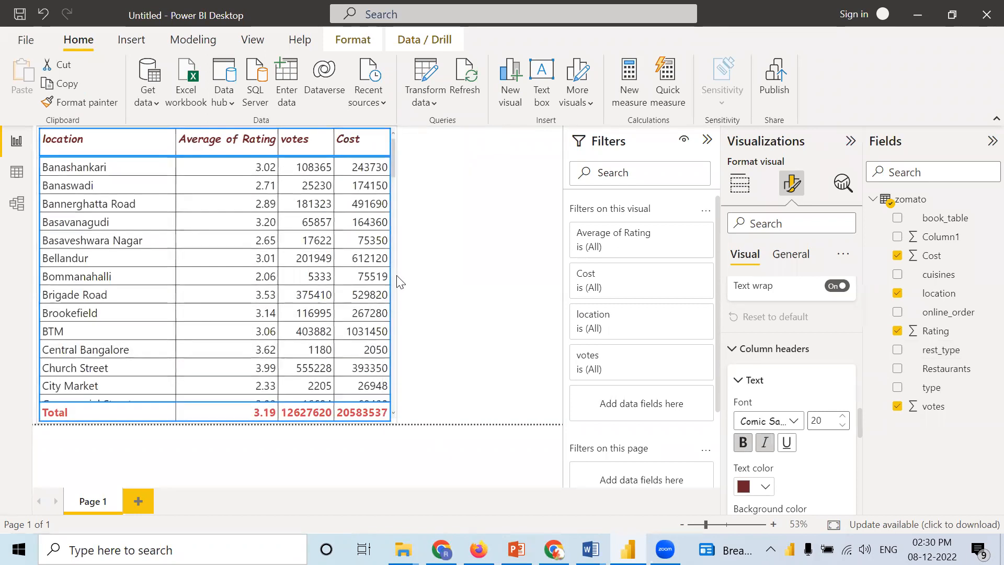
{"action": "left_click", "coordinate": [443, 292]}
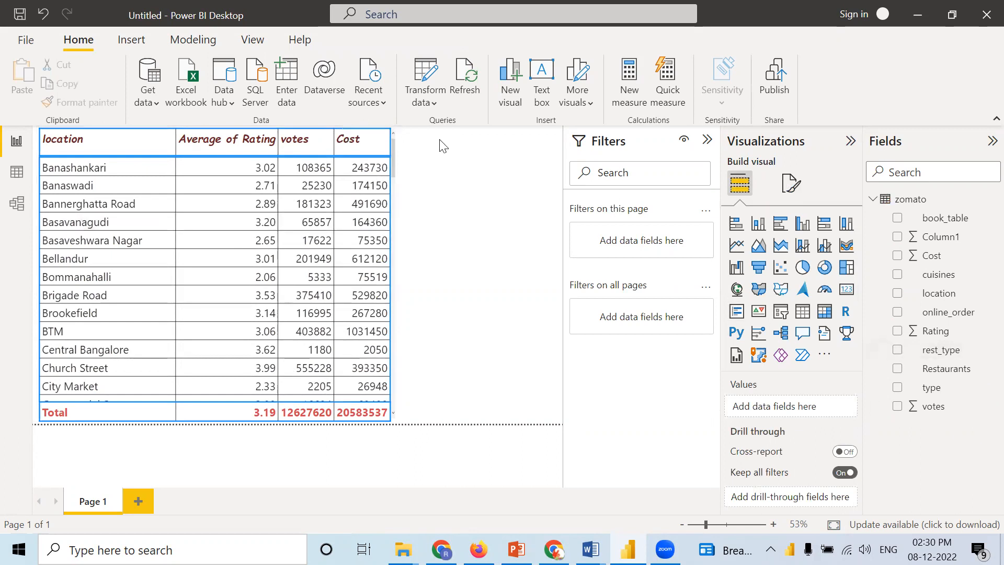
{"action": "left_click", "coordinate": [394, 258]}
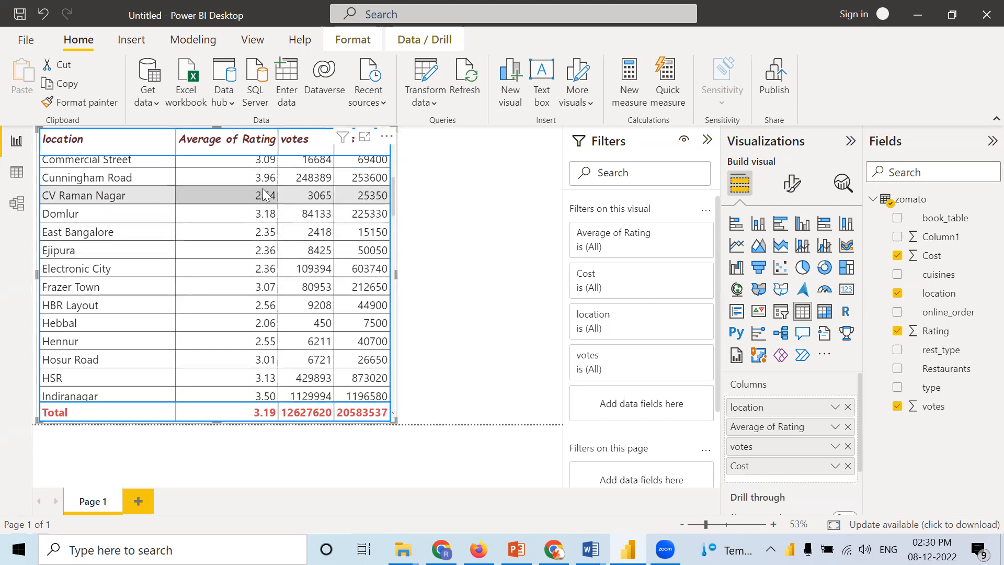
{"action": "scroll", "coordinate": [313, 274], "scroll_direction": "up", "scroll_amount": 5}
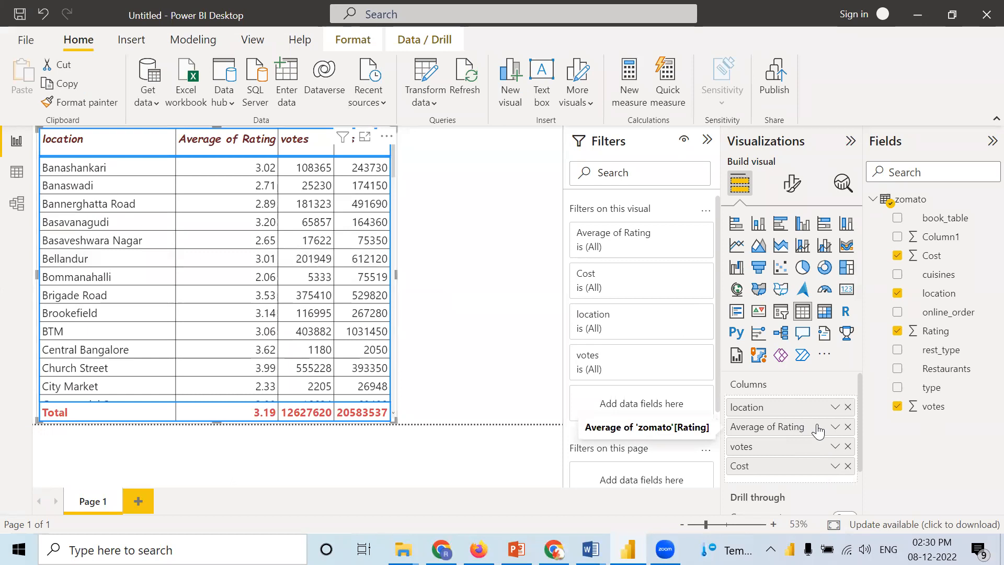
Step: Start background color conditional formatting for Average of Rating with a gradient, using a medium purple for the highest value
{"action": "left_click", "coordinate": [835, 427]}
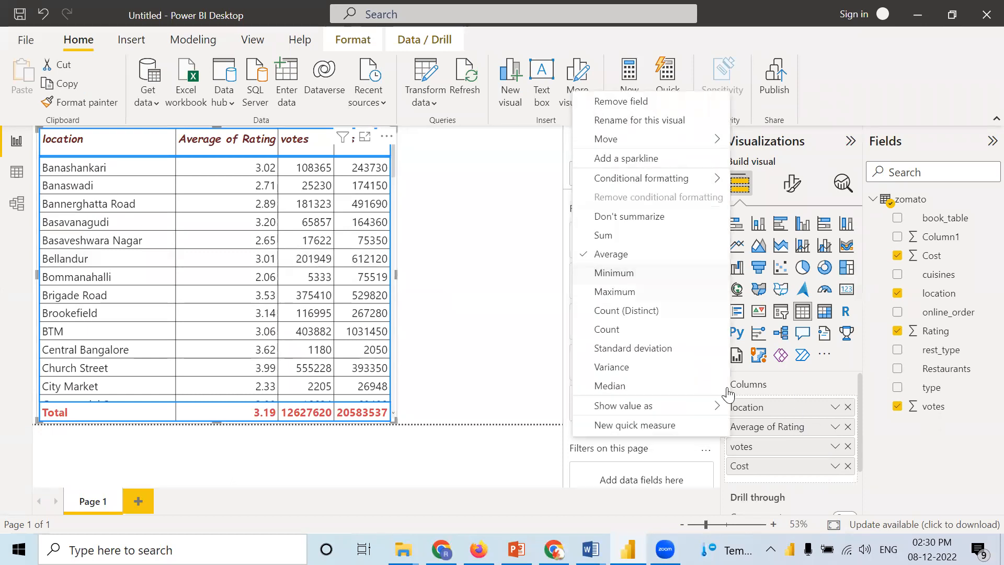
{"action": "mouse_move", "coordinate": [674, 180]}
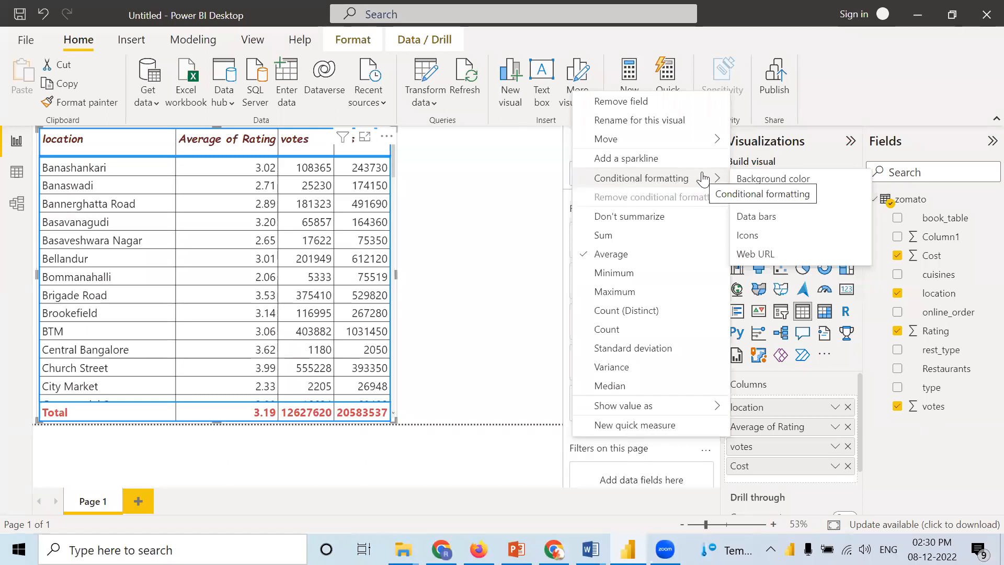
{"action": "left_click", "coordinate": [757, 180]}
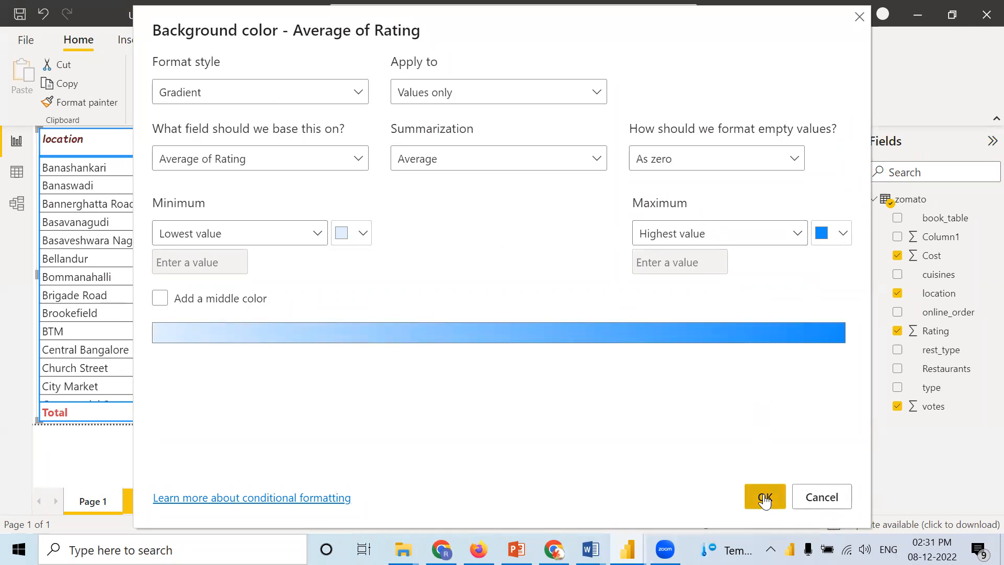
{"action": "left_click", "coordinate": [843, 234]}
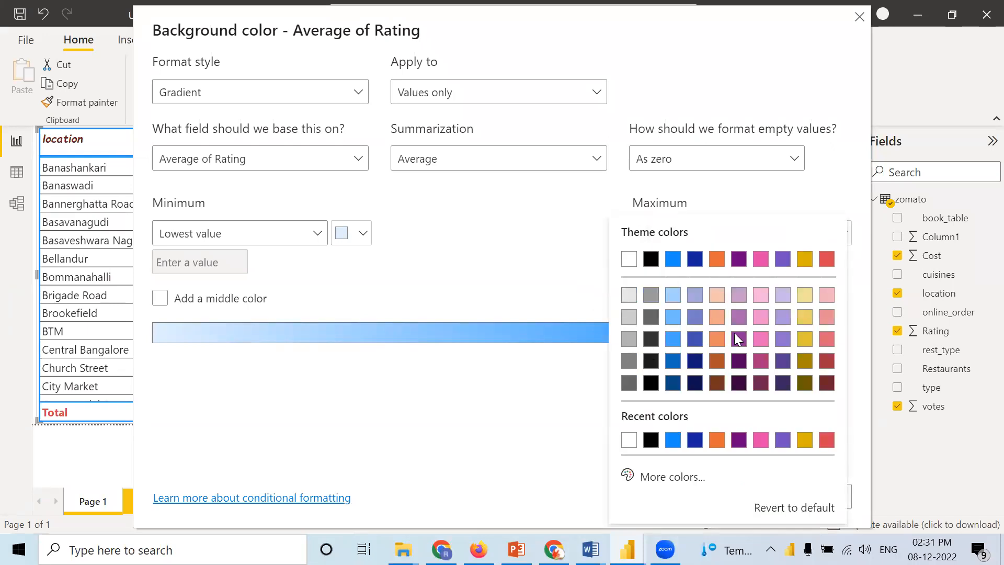
{"action": "left_click", "coordinate": [736, 296]}
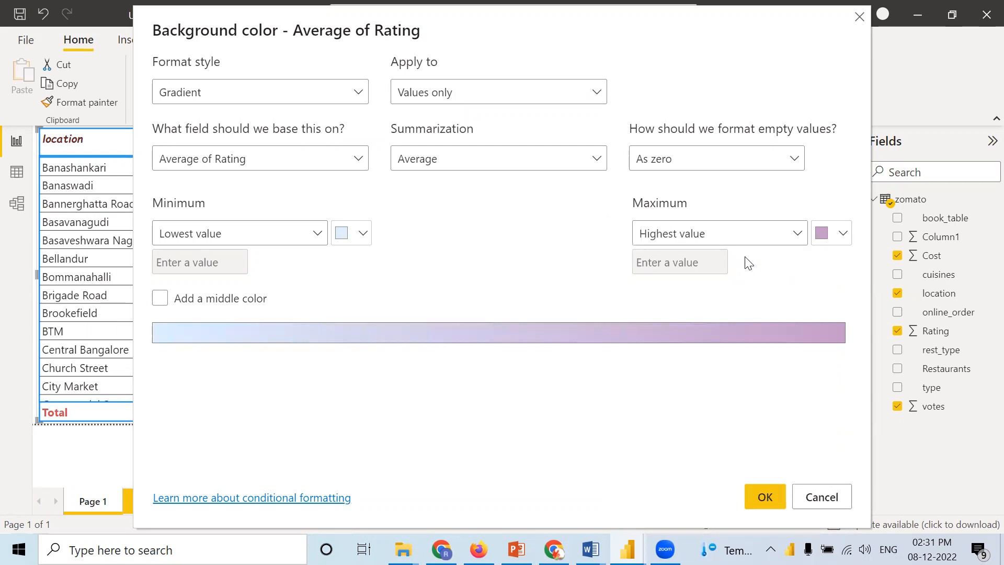
{"action": "left_click", "coordinate": [843, 234]}
{"action": "left_click", "coordinate": [739, 314]}
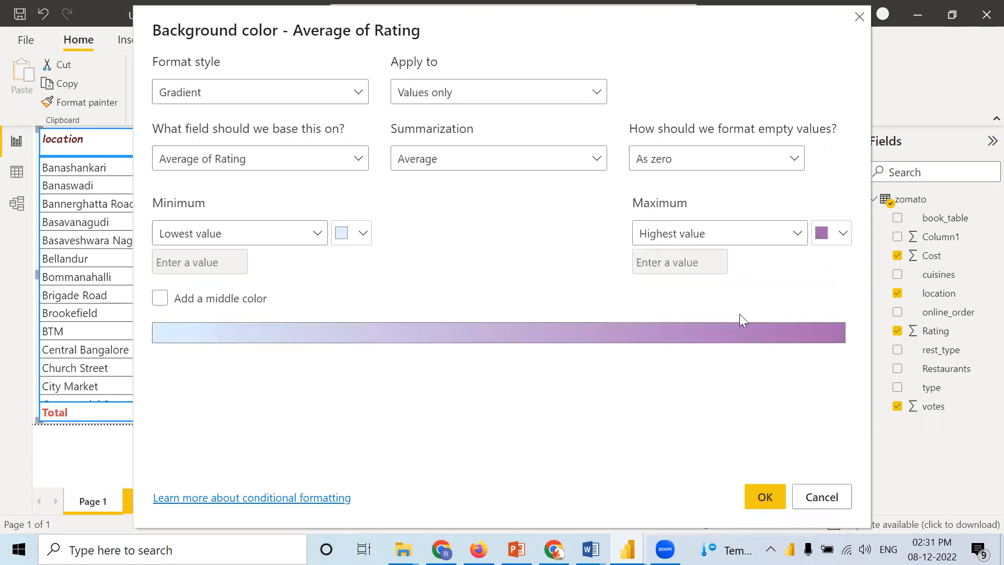
Step: Add a middle color to the Average of Rating gradient and set it to gray
{"action": "left_click", "coordinate": [160, 298]}
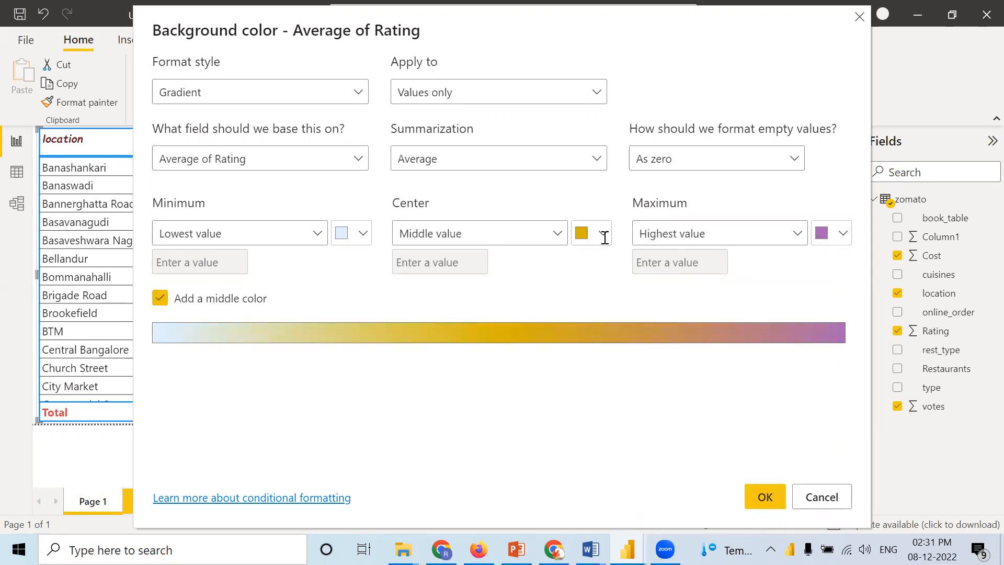
{"action": "left_click", "coordinate": [602, 234]}
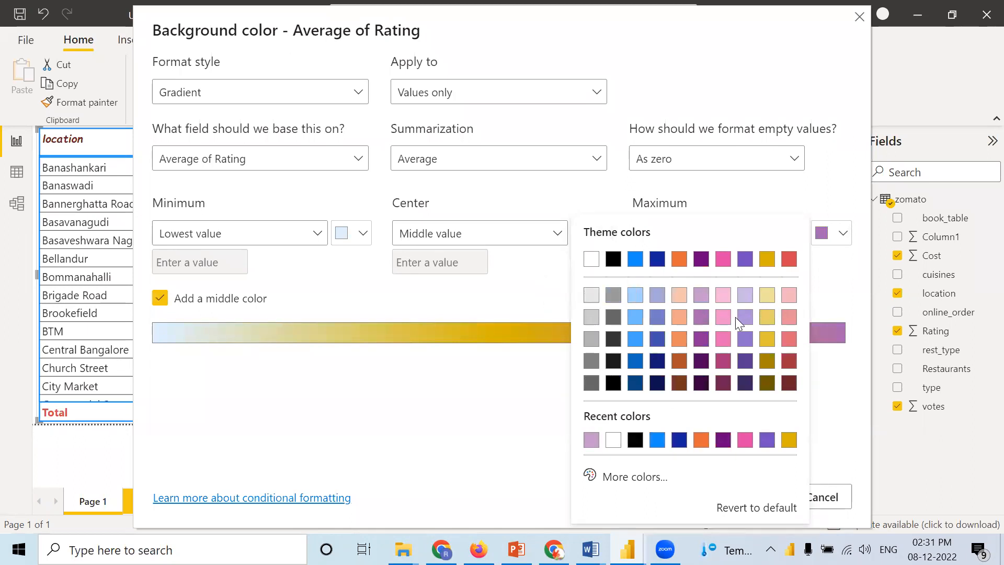
{"action": "left_click", "coordinate": [722, 359]}
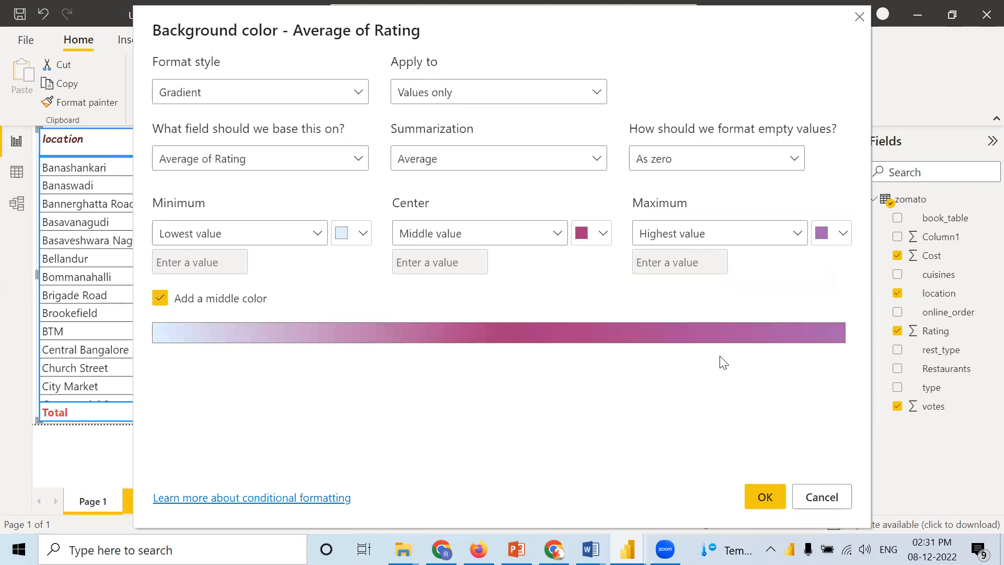
{"action": "left_click", "coordinate": [603, 233]}
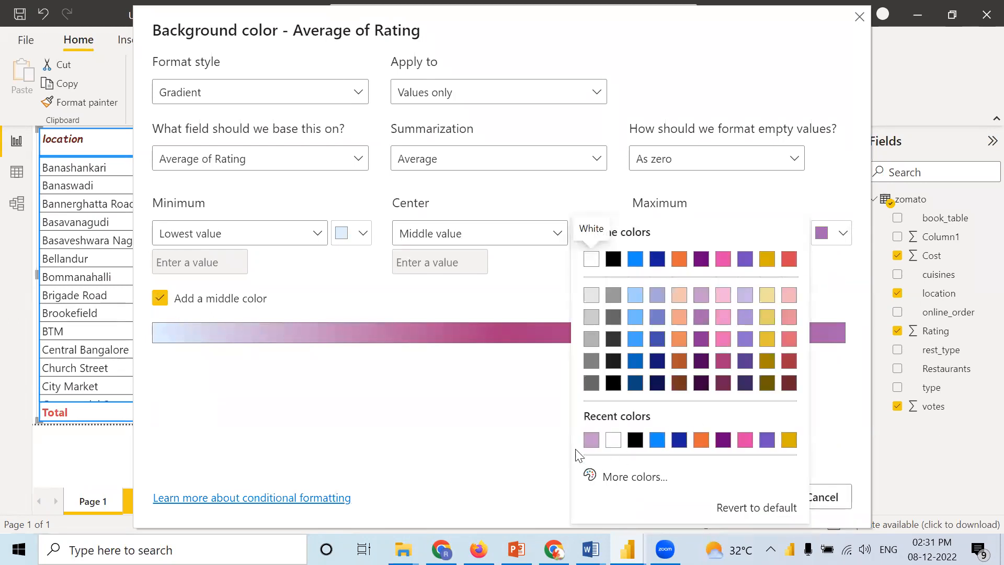
{"action": "left_click", "coordinate": [591, 338]}
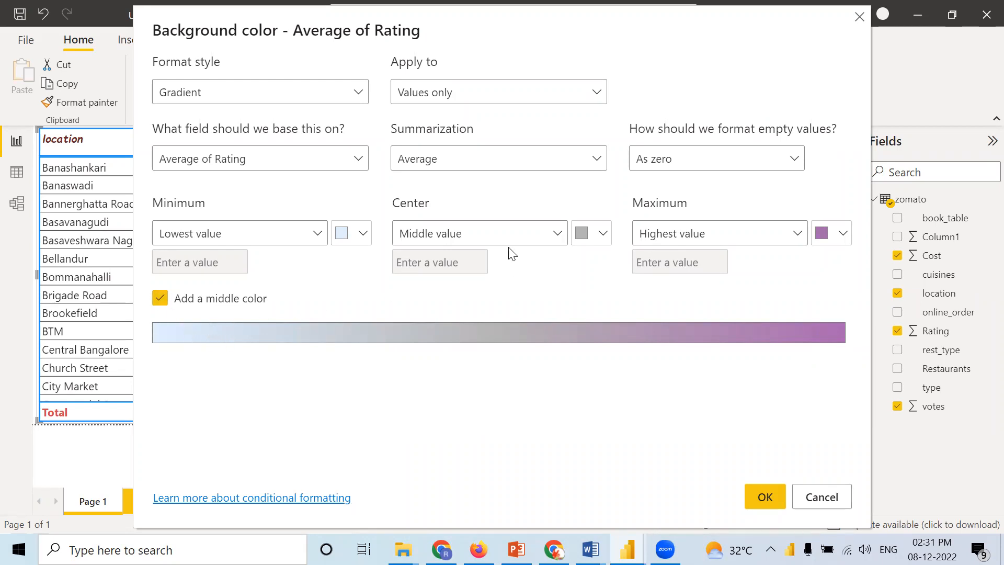
Step: Set the gradient's lowest value color to light red and apply the background formatting to Average of Rating
{"action": "left_click", "coordinate": [364, 238]}
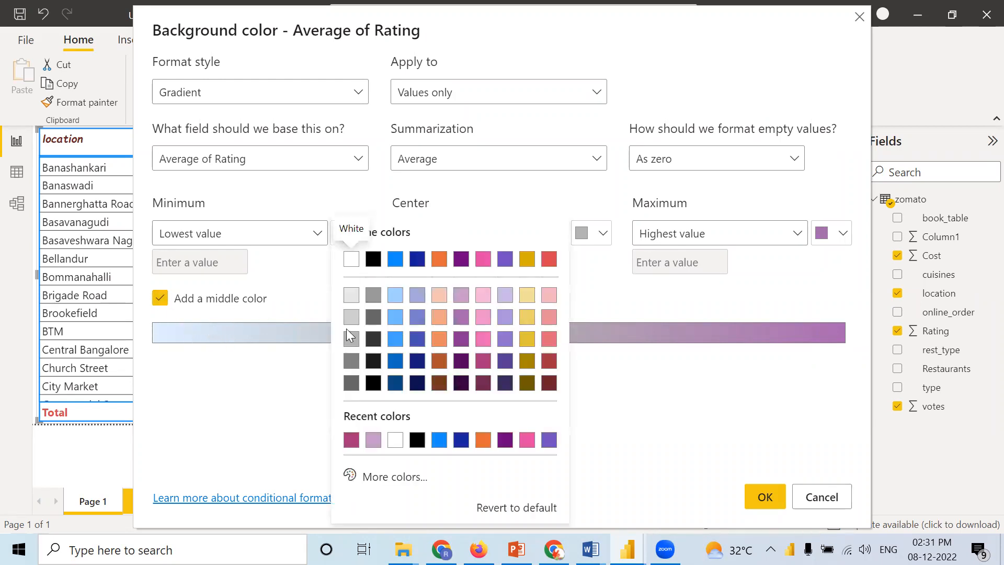
{"action": "left_click", "coordinate": [549, 295]}
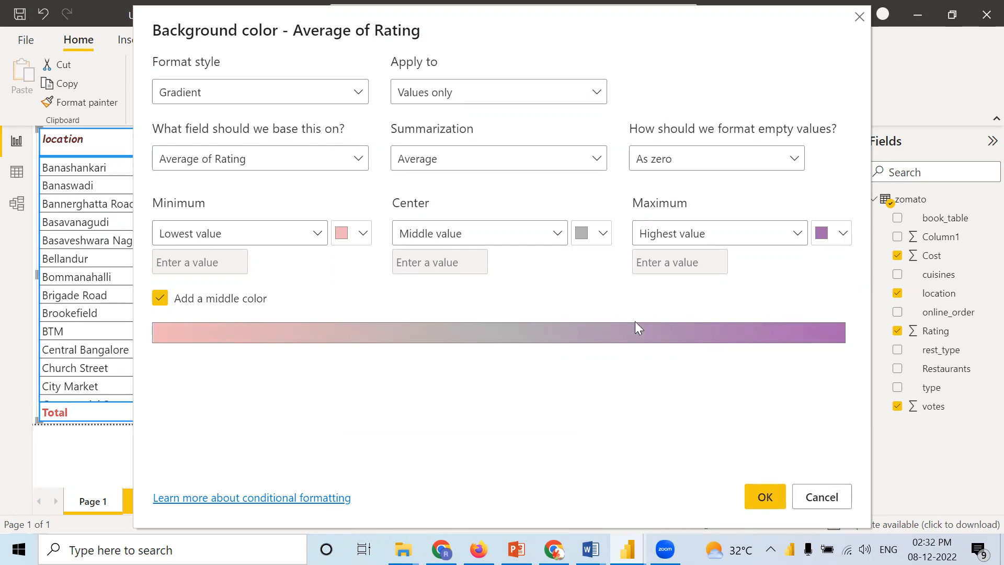
{"action": "left_click", "coordinate": [762, 497]}
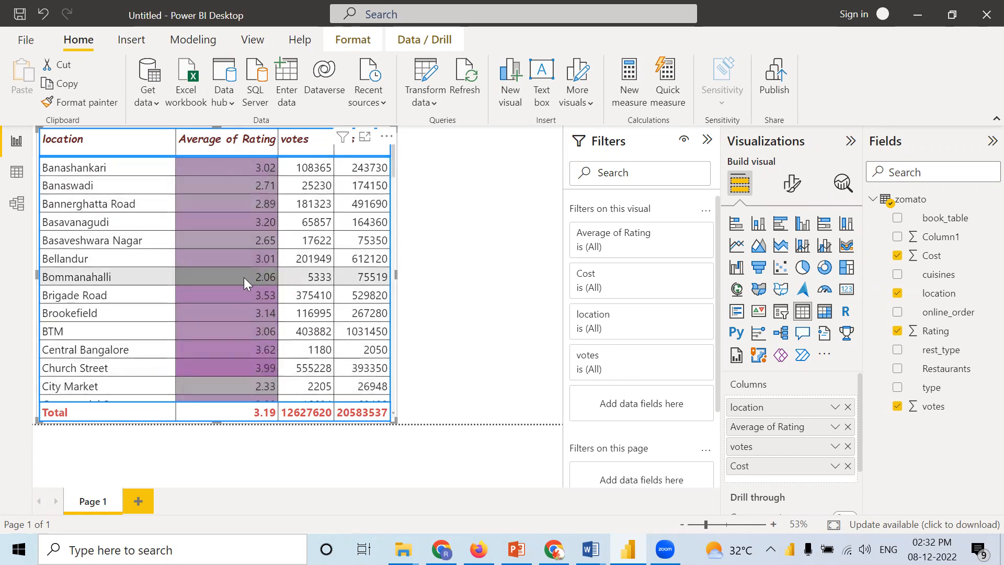
Step: Look through the table's location rows to examine how the gradient background colors the Average of Rating values
{"action": "scroll", "coordinate": [251, 349], "scroll_direction": "down", "scroll_amount": 9}
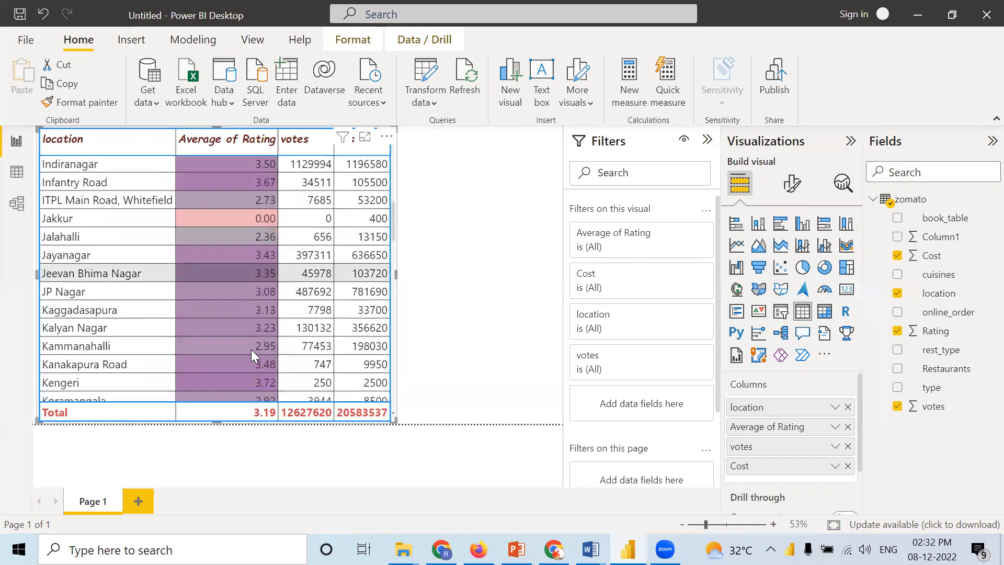
{"action": "scroll", "coordinate": [251, 349], "scroll_direction": "down", "scroll_amount": 1}
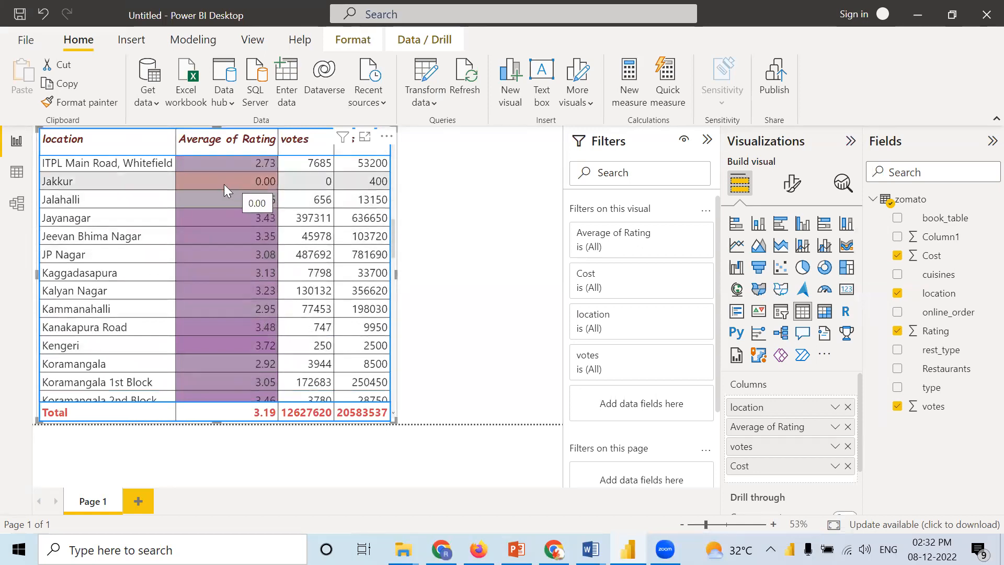
{"action": "scroll", "coordinate": [252, 366], "scroll_direction": "down", "scroll_amount": 2}
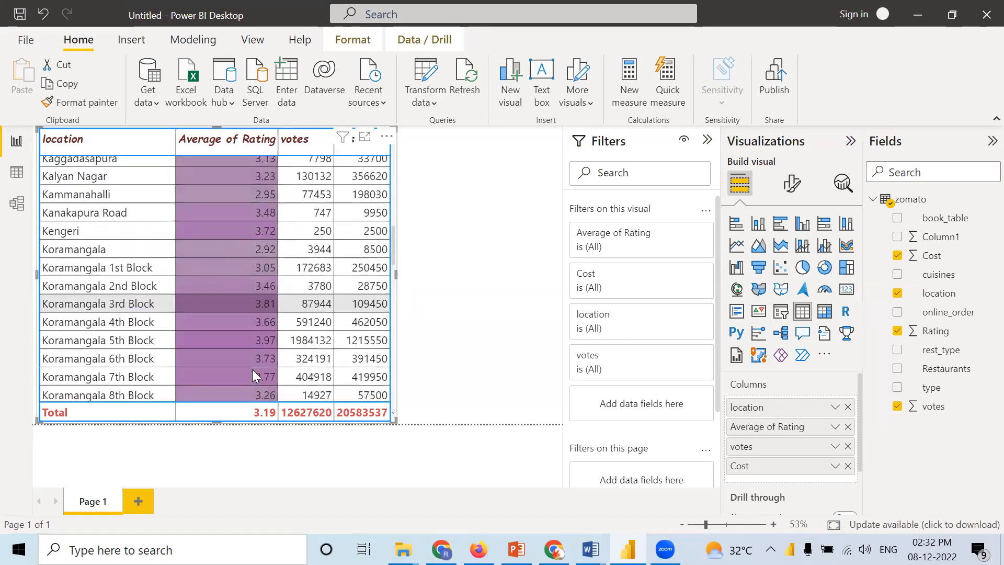
{"action": "scroll", "coordinate": [254, 366], "scroll_direction": "down", "scroll_amount": 13}
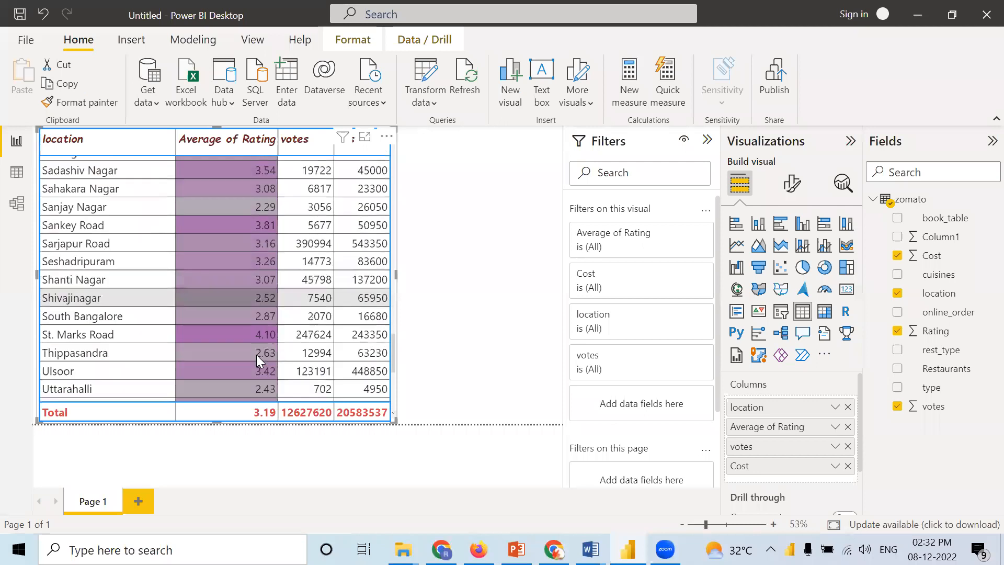
{"action": "scroll", "coordinate": [257, 354], "scroll_direction": "down", "scroll_amount": 3}
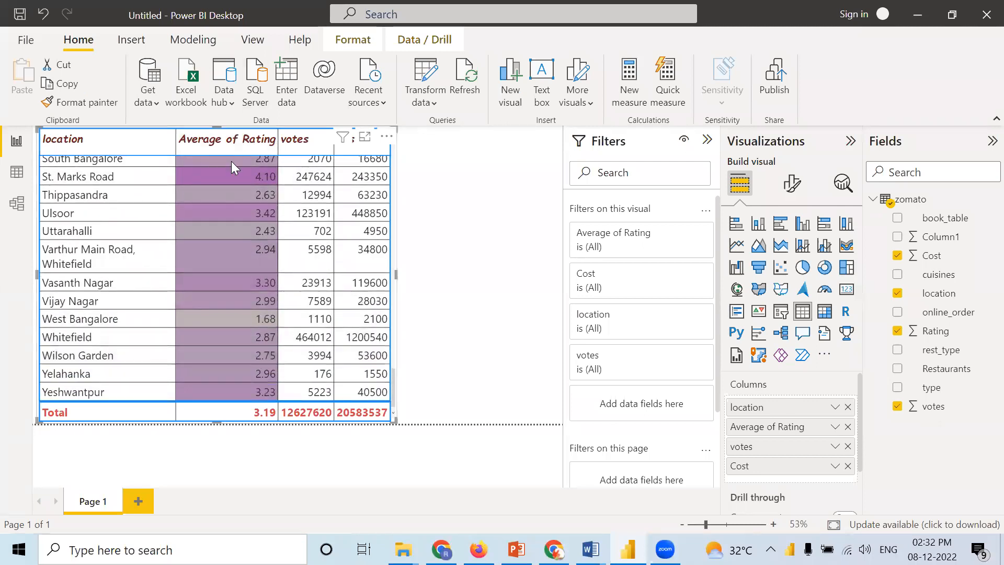
{"action": "scroll", "coordinate": [218, 268], "scroll_direction": "up", "scroll_amount": 9}
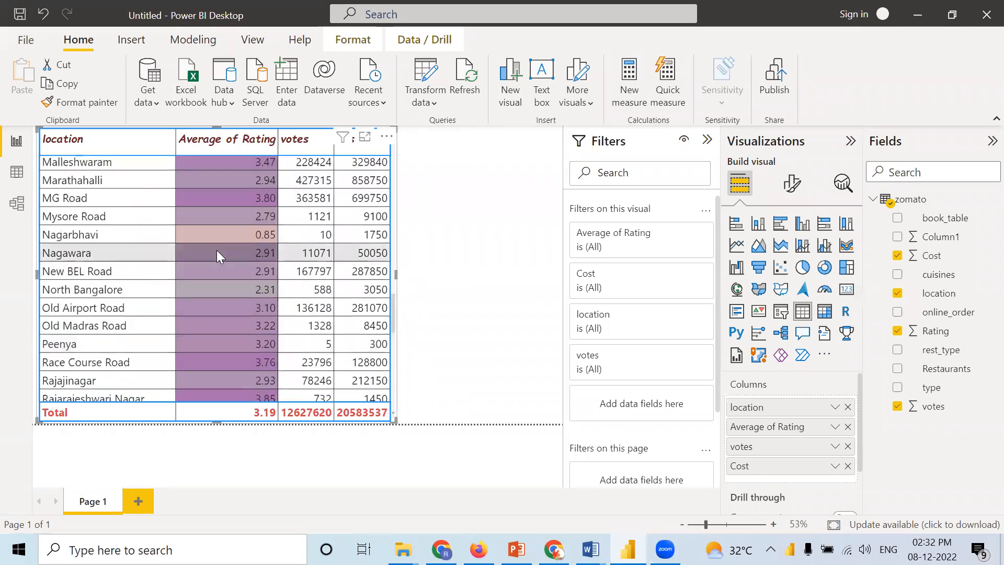
{"action": "scroll", "coordinate": [225, 244], "scroll_direction": "up", "scroll_amount": 12}
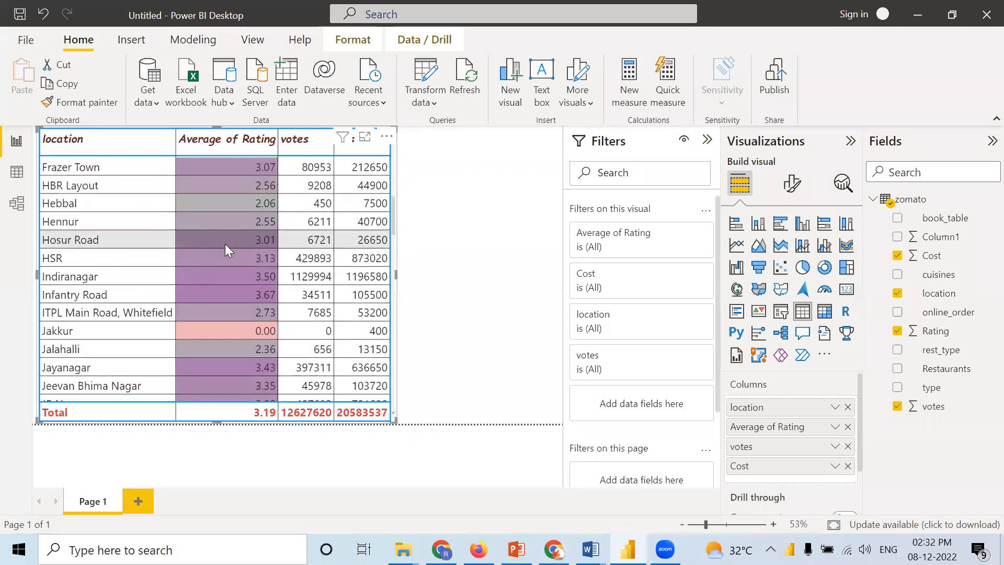
Step: Sort the table by Average of Rating in descending order and review the background colors from highest to lowest rating
{"action": "left_click", "coordinate": [182, 146]}
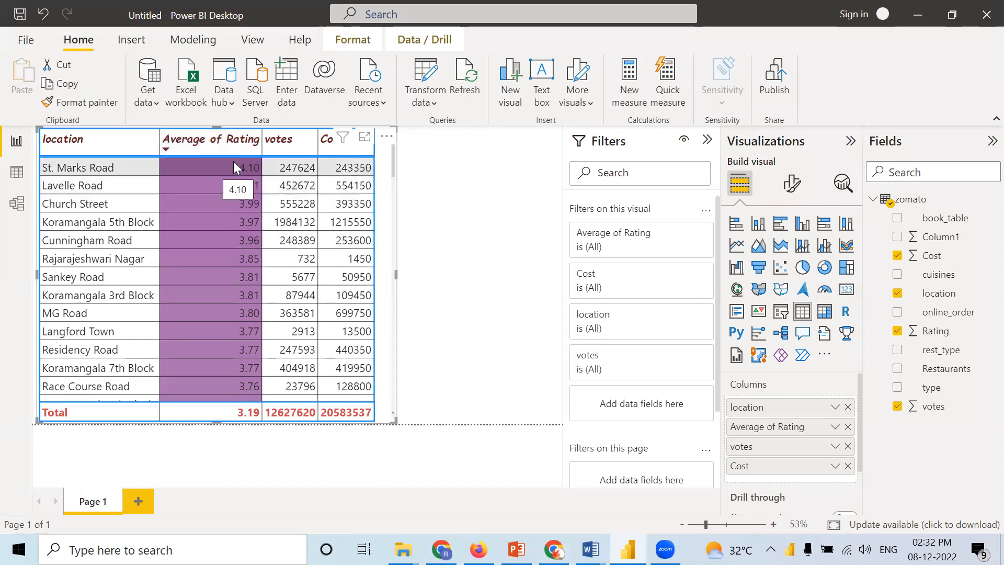
{"action": "scroll", "coordinate": [225, 288], "scroll_direction": "down", "scroll_amount": 5}
{"action": "scroll", "coordinate": [225, 291], "scroll_direction": "down", "scroll_amount": 20}
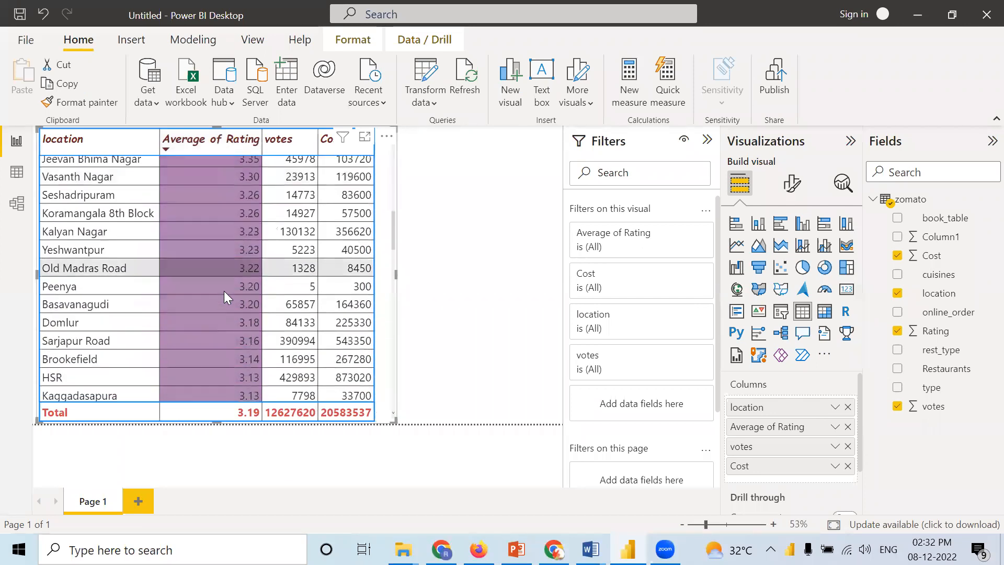
{"action": "scroll", "coordinate": [225, 291], "scroll_direction": "down", "scroll_amount": 3}
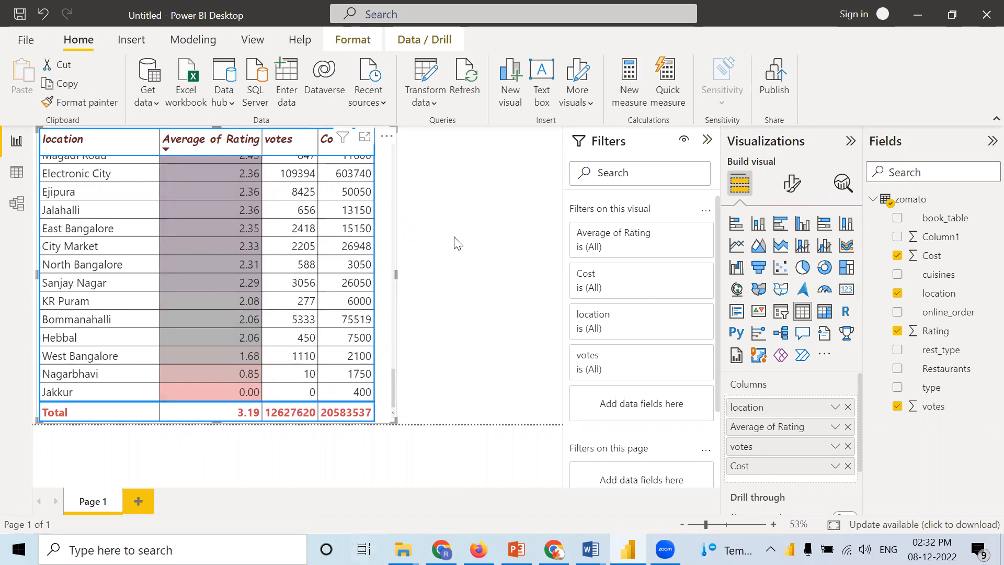
{"action": "scroll", "coordinate": [406, 249], "scroll_direction": "up", "scroll_amount": 15}
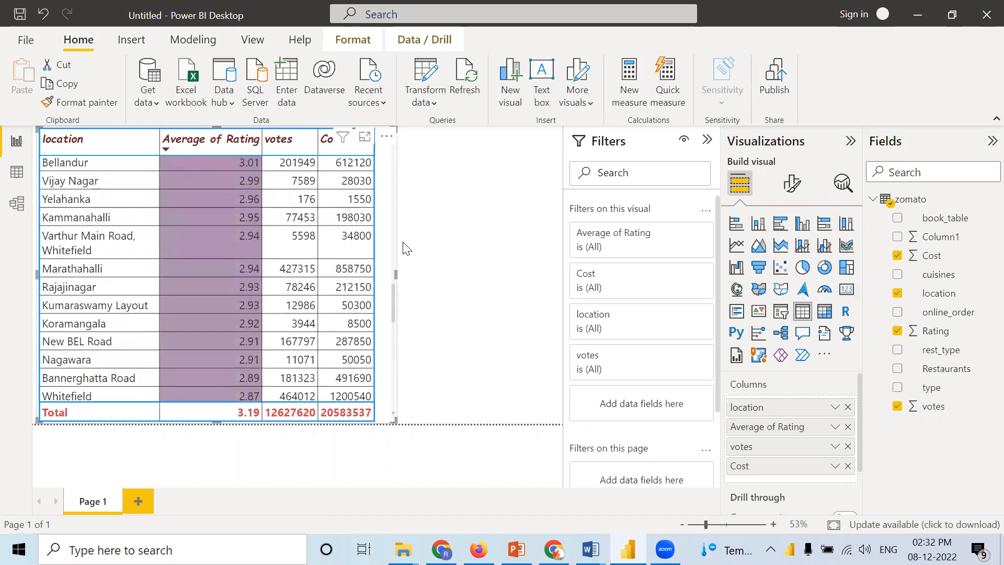
{"action": "scroll", "coordinate": [406, 249], "scroll_direction": "up", "scroll_amount": 10}
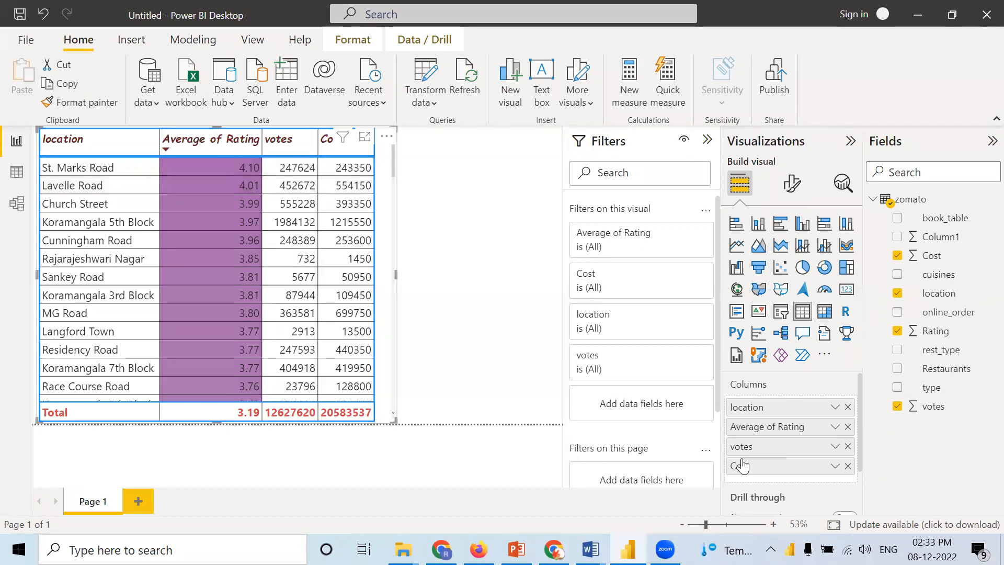
Step: Start font color conditional formatting for votes with a gradient, using black for the highest value
{"action": "right_click", "coordinate": [786, 444]}
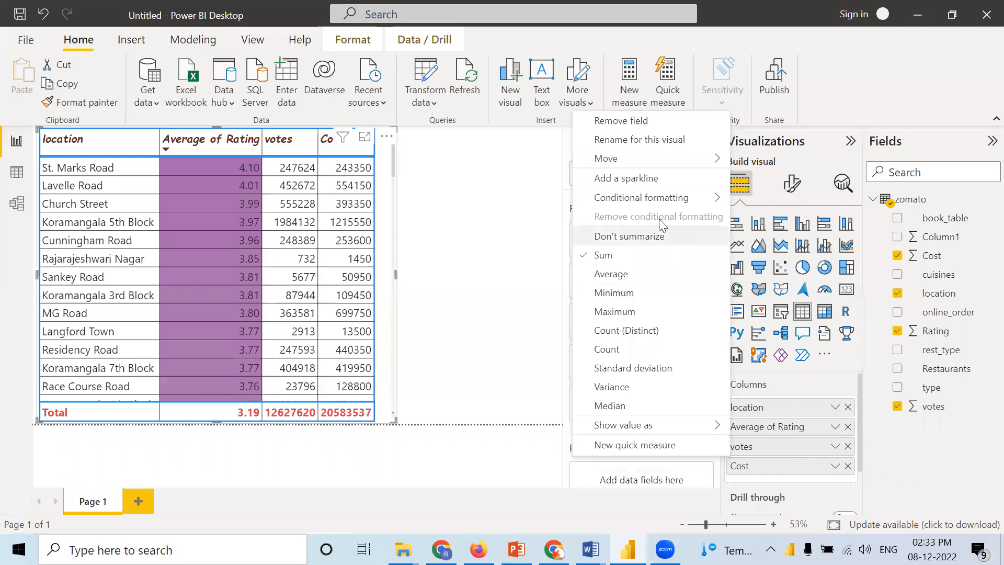
{"action": "mouse_move", "coordinate": [647, 206]}
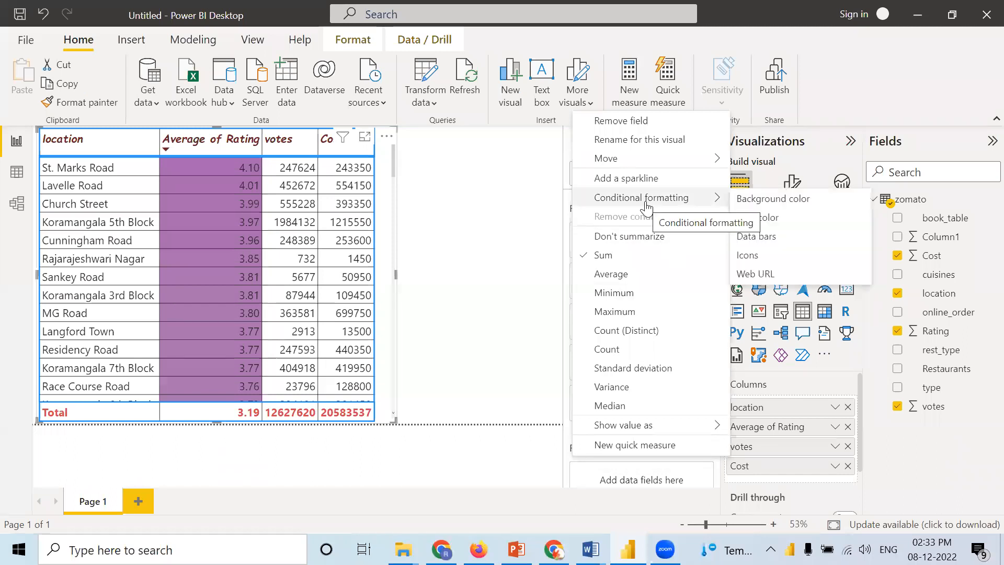
{"action": "left_click", "coordinate": [762, 219]}
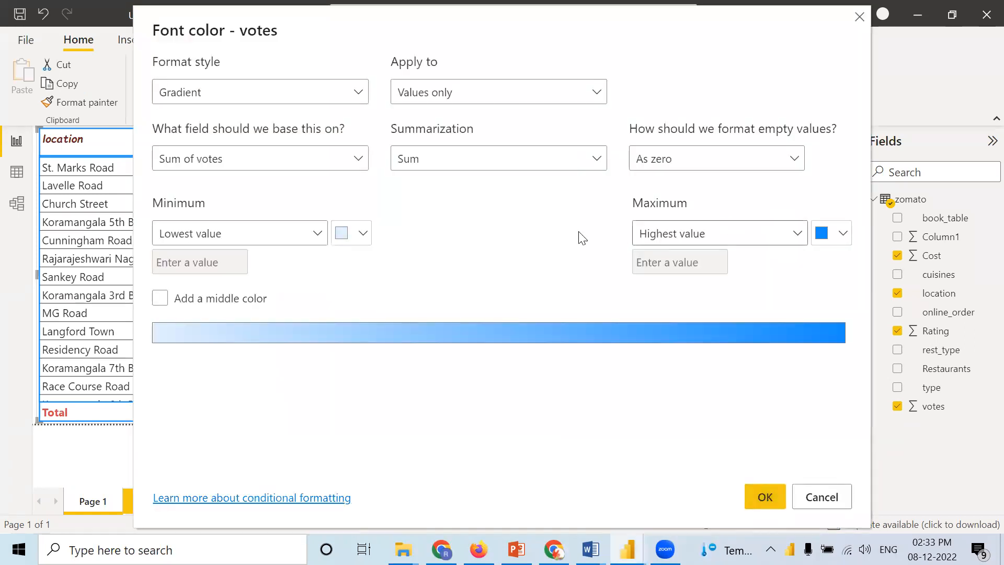
{"action": "left_click", "coordinate": [843, 236]}
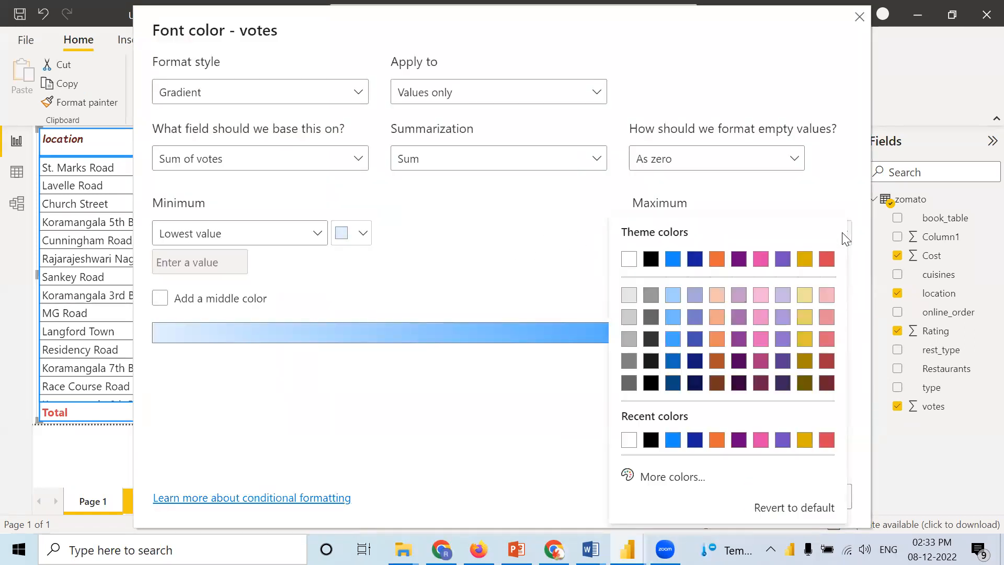
{"action": "left_click", "coordinate": [651, 260]}
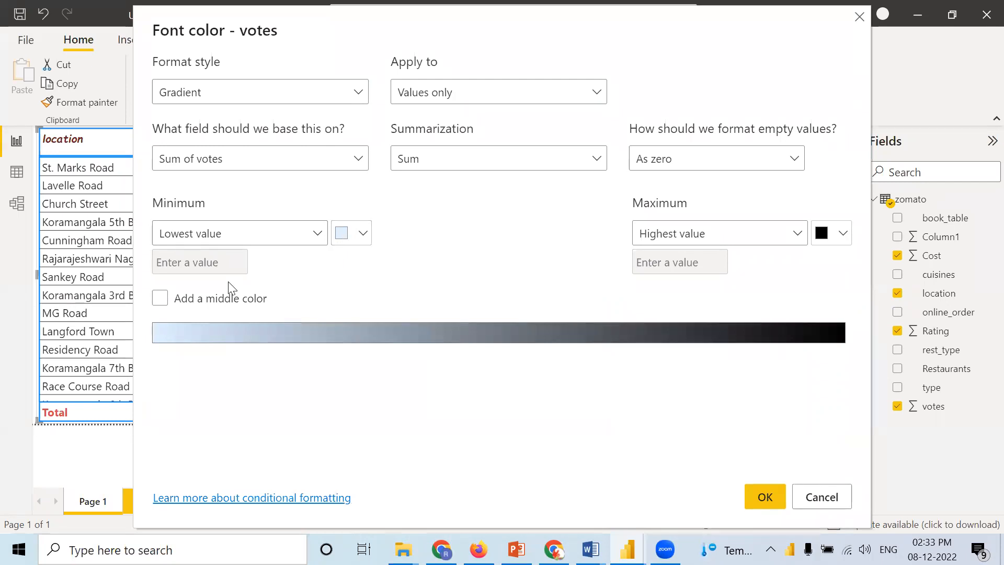
Step: Add a red middle color to the votes font color gradient and apply the formatting
{"action": "left_click", "coordinate": [160, 298]}
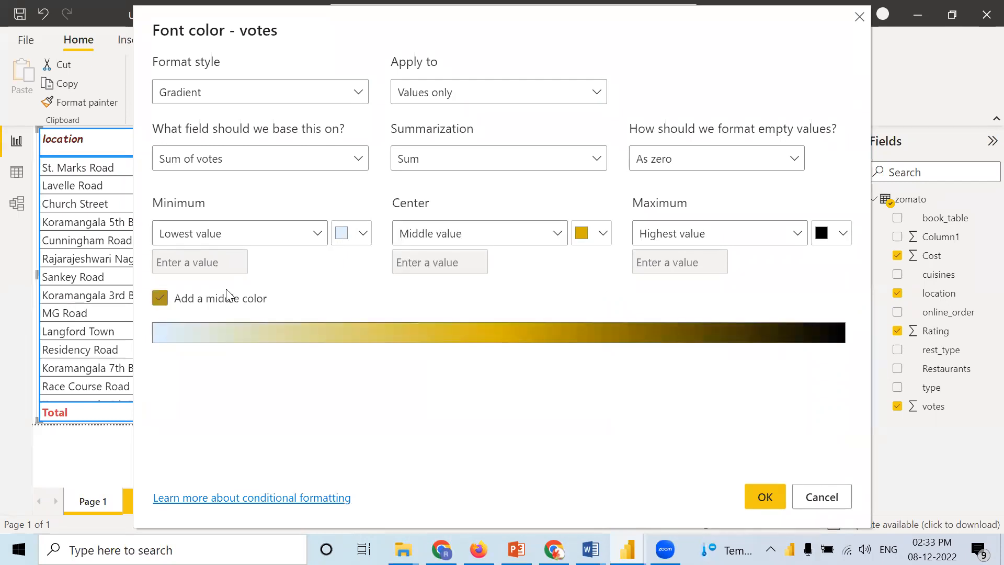
{"action": "left_click", "coordinate": [604, 233]}
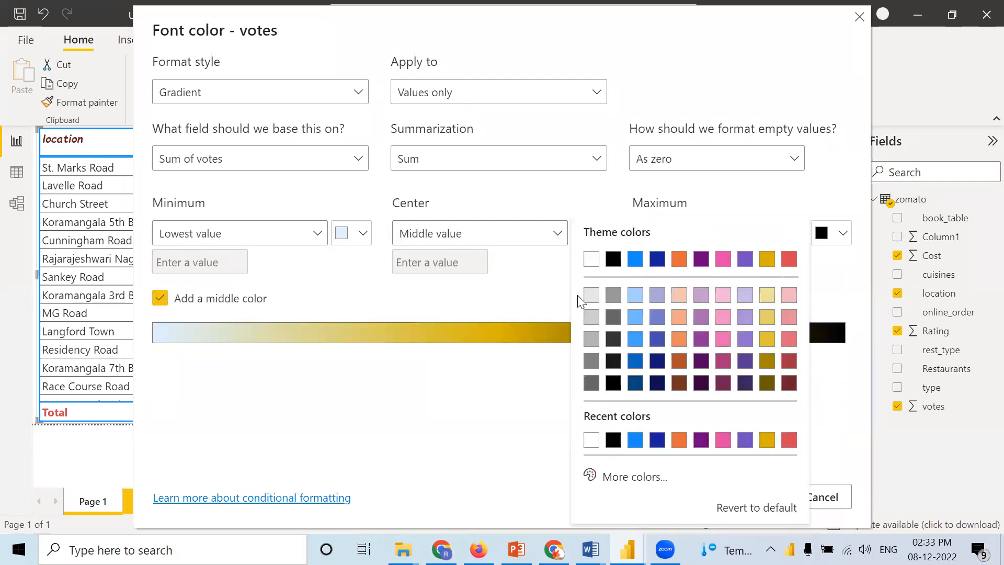
{"action": "left_click", "coordinate": [788, 441]}
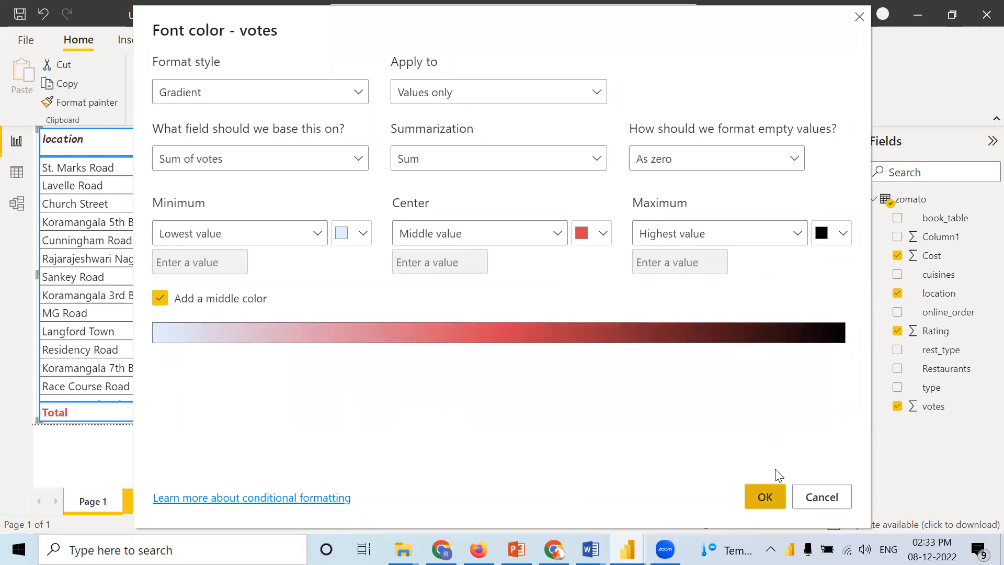
{"action": "left_click", "coordinate": [772, 493]}
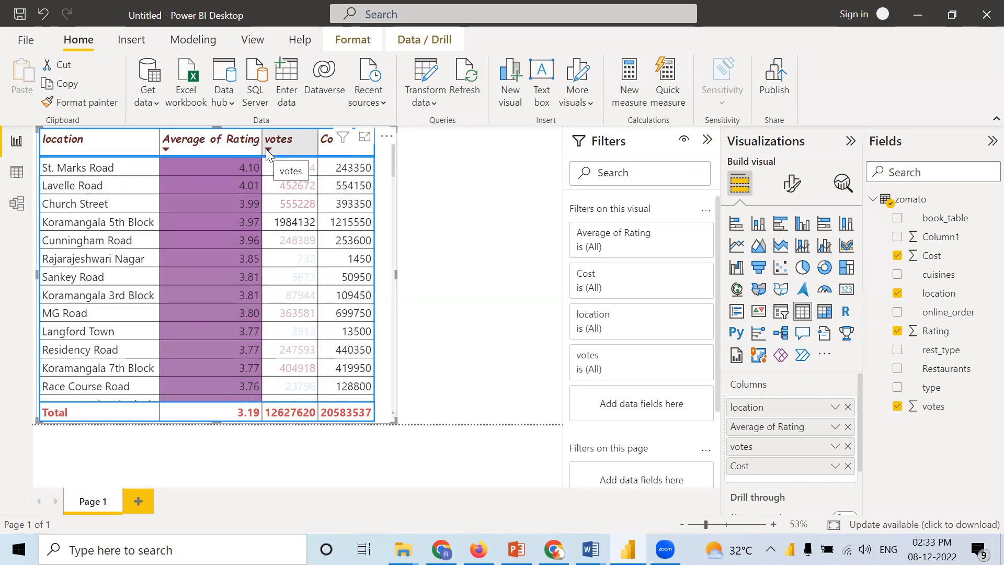
Step: Sort the table by Average of Rating in ascending order, look through the rows, and return to descending order
{"action": "left_click", "coordinate": [167, 149]}
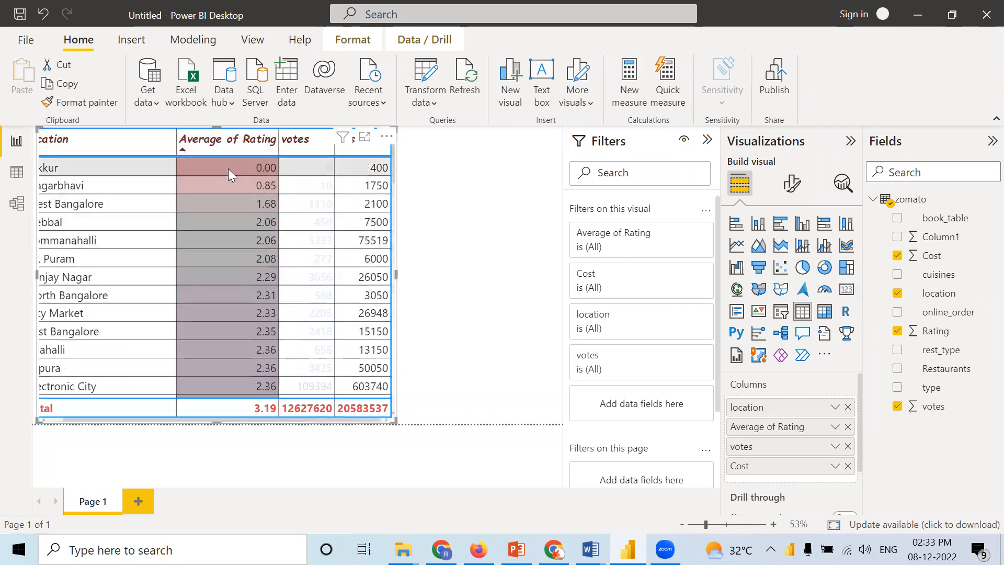
{"action": "scroll", "coordinate": [242, 313], "scroll_direction": "down", "scroll_amount": 5}
{"action": "scroll", "coordinate": [241, 314], "scroll_direction": "down", "scroll_amount": 10}
{"action": "scroll", "coordinate": [244, 308], "scroll_direction": "down", "scroll_amount": 1}
{"action": "scroll", "coordinate": [249, 299], "scroll_direction": "up", "scroll_amount": 10}
{"action": "scroll", "coordinate": [253, 288], "scroll_direction": "up", "scroll_amount": 6}
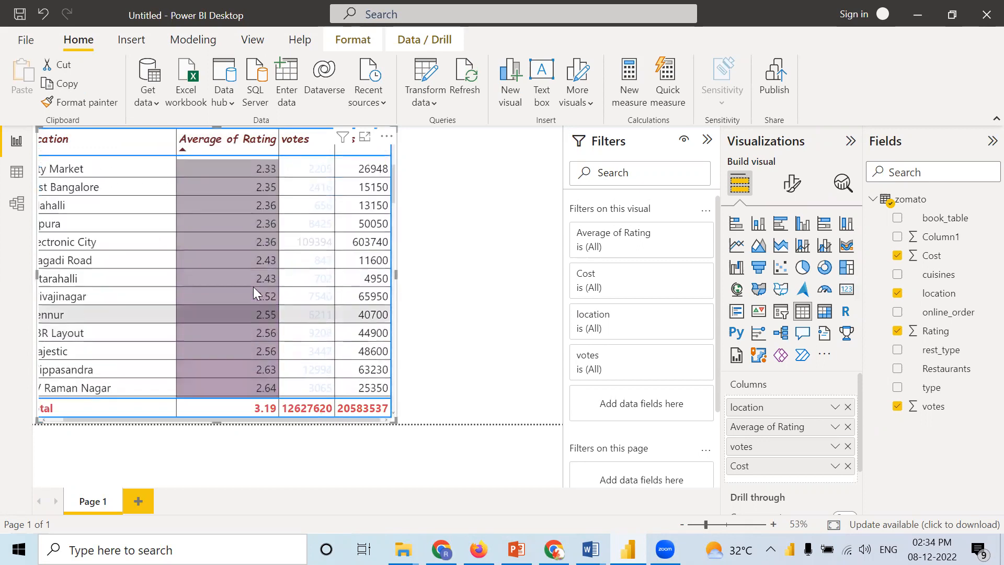
{"action": "left_click", "coordinate": [183, 150]}
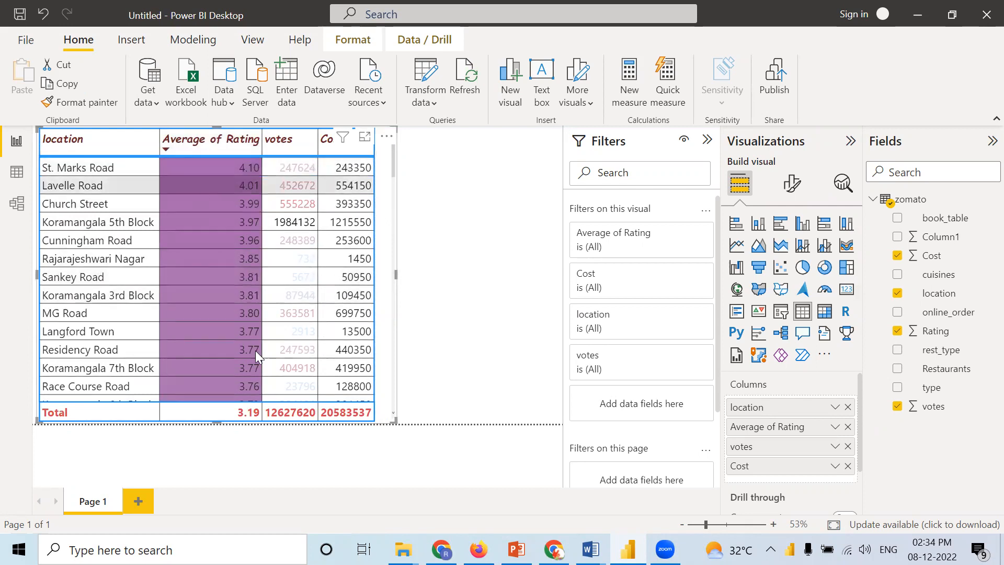
{"action": "mouse_move", "coordinate": [392, 170]}
{"action": "left_mouse_down"}
{"action": "mouse_move", "coordinate": [381, 418]}
{"action": "mouse_move", "coordinate": [390, 167]}
{"action": "left_mouse_up"}
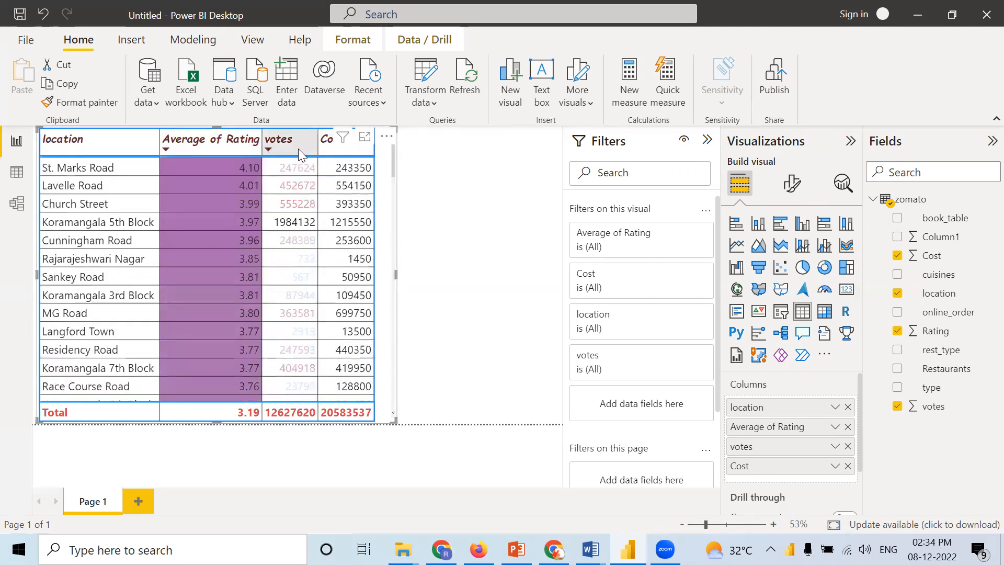
Step: Sort the table by votes in descending order and check the font colors down to the last row
{"action": "left_click", "coordinate": [267, 146]}
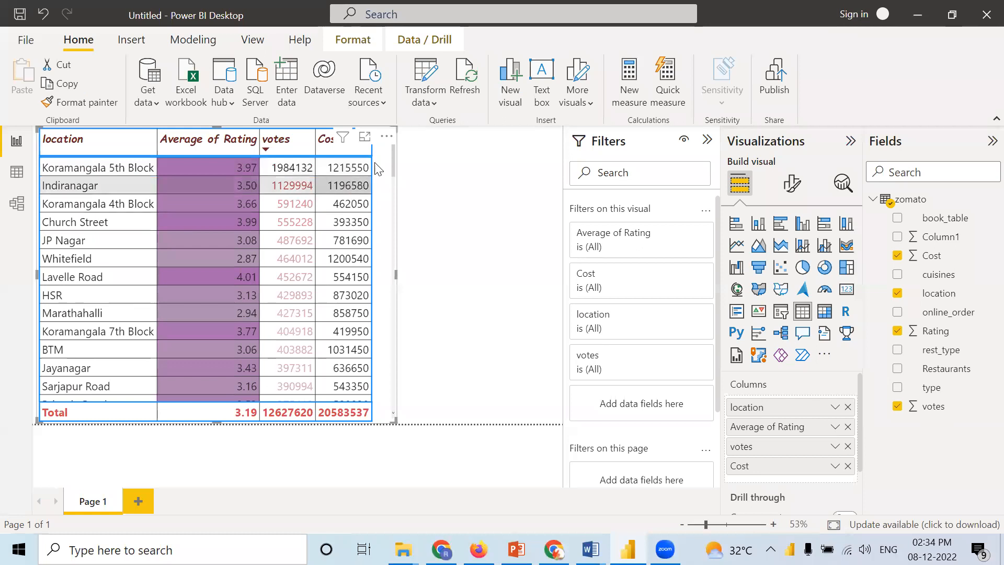
{"action": "left_click_drag", "start_coordinate": [393, 157], "coordinate": [380, 403]}
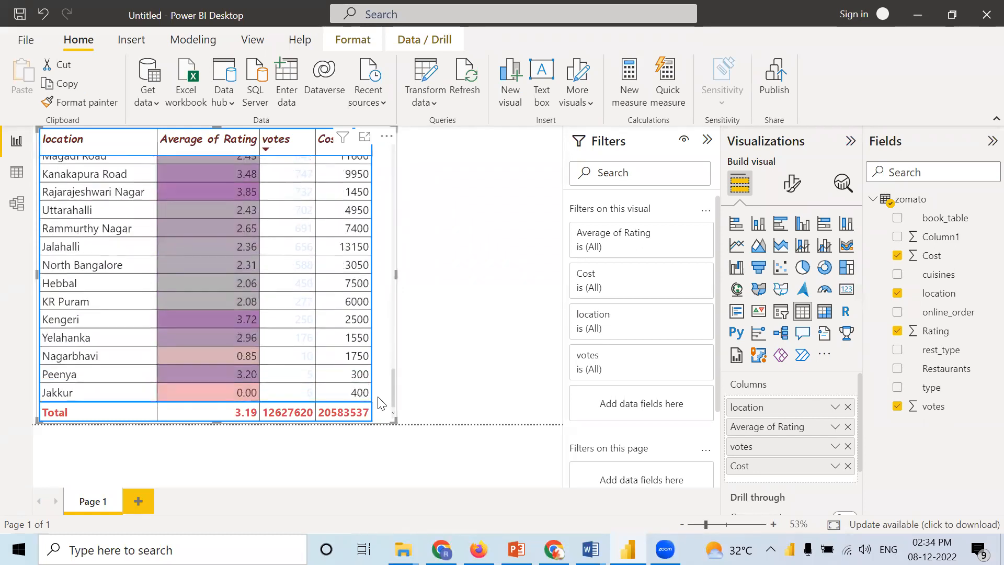
{"action": "scroll", "coordinate": [364, 206], "scroll_direction": "up", "scroll_amount": 15}
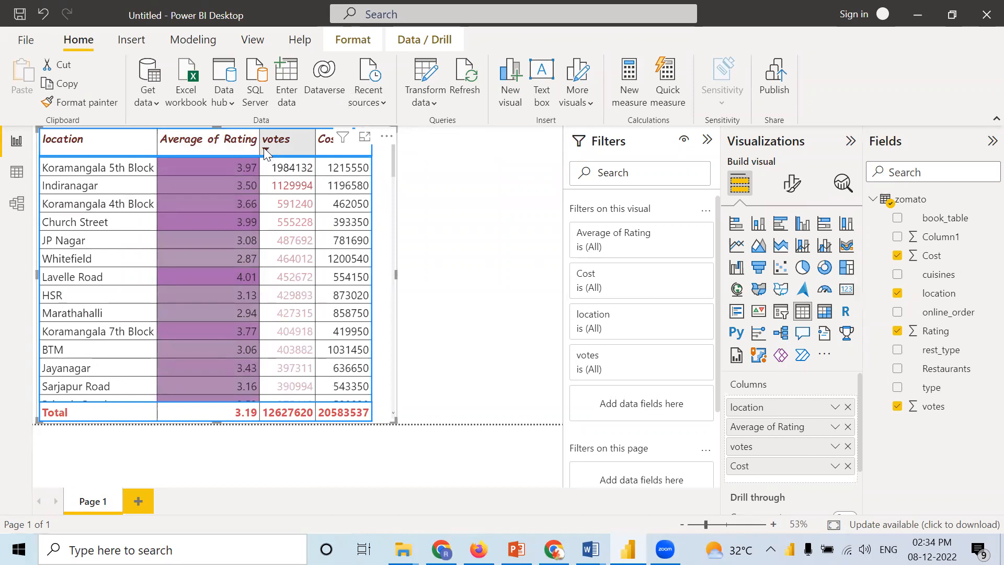
Step: Sort the table by votes in ascending order and check the font colors through to the highest value
{"action": "left_click", "coordinate": [264, 148]}
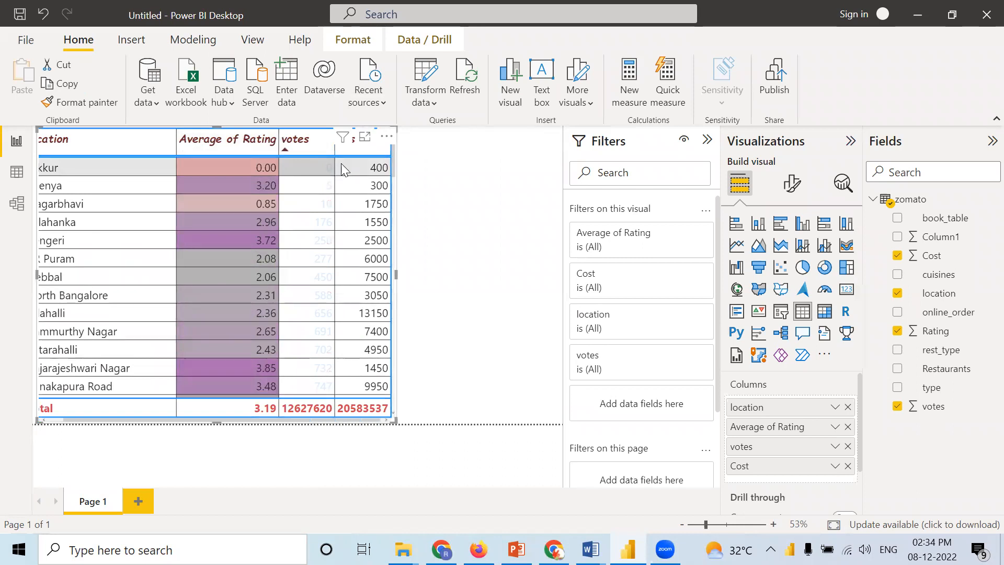
{"action": "left_click_drag", "start_coordinate": [394, 168], "coordinate": [400, 419]}
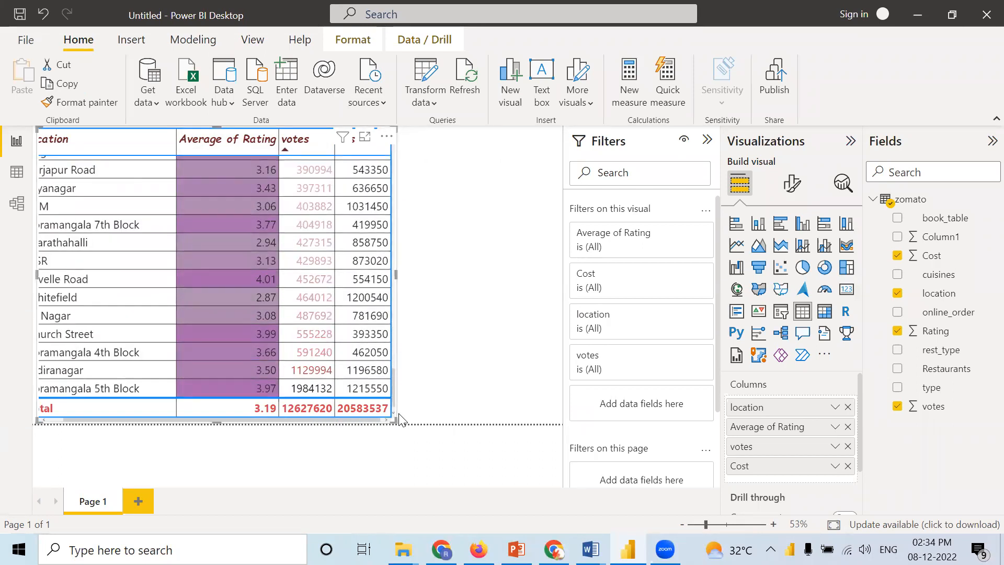
{"action": "left_click_drag", "start_coordinate": [396, 396], "coordinate": [346, 153]}
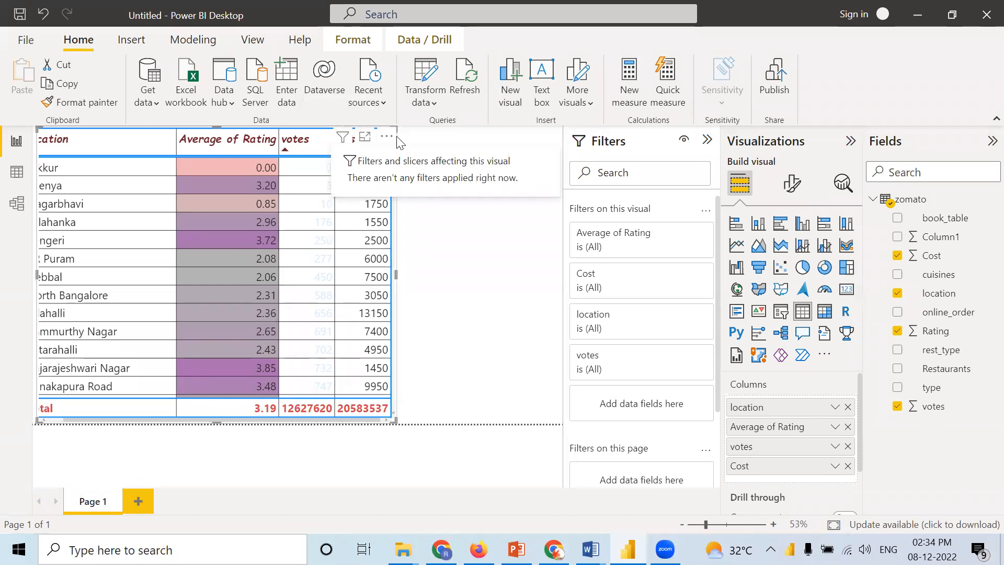
{"action": "left_click", "coordinate": [459, 273]}
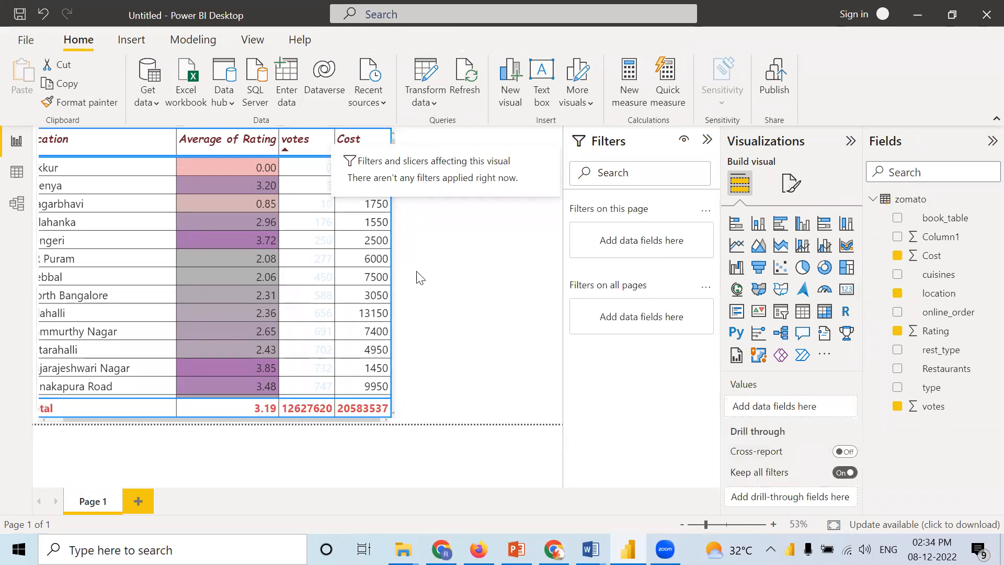
{"action": "left_click", "coordinate": [376, 260]}
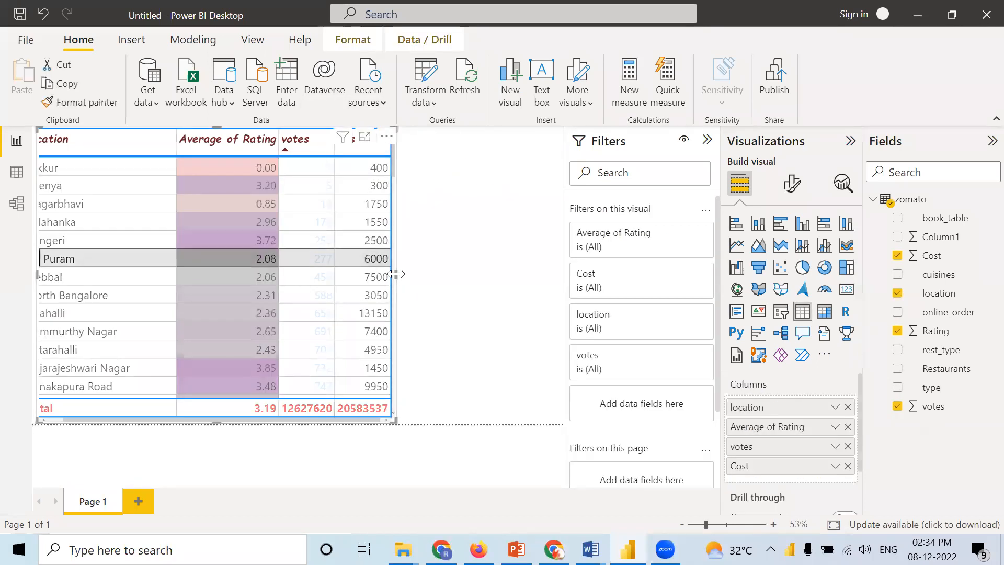
{"action": "left_click", "coordinate": [431, 278]}
{"action": "left_click", "coordinate": [342, 384]}
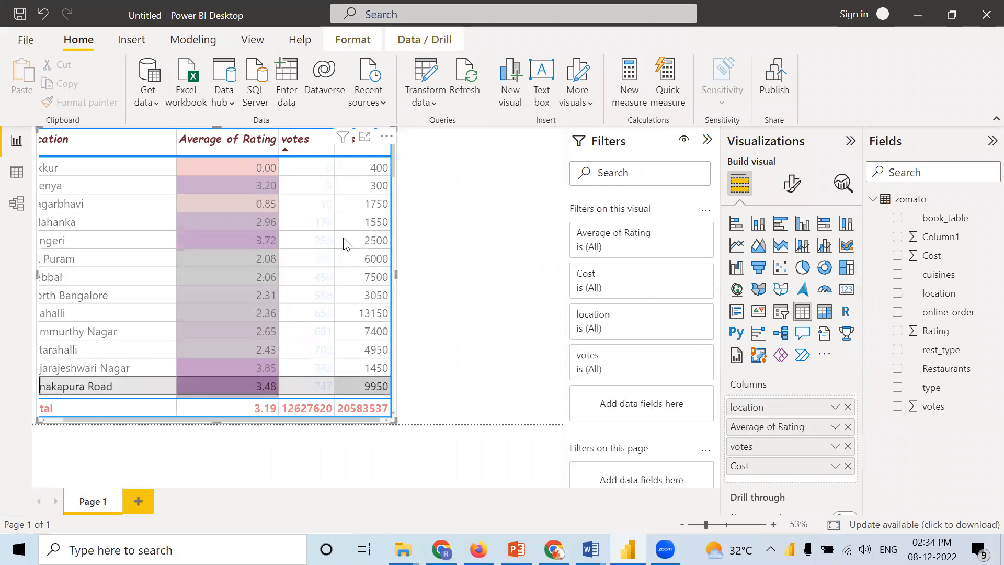
{"action": "left_click", "coordinate": [387, 137]}
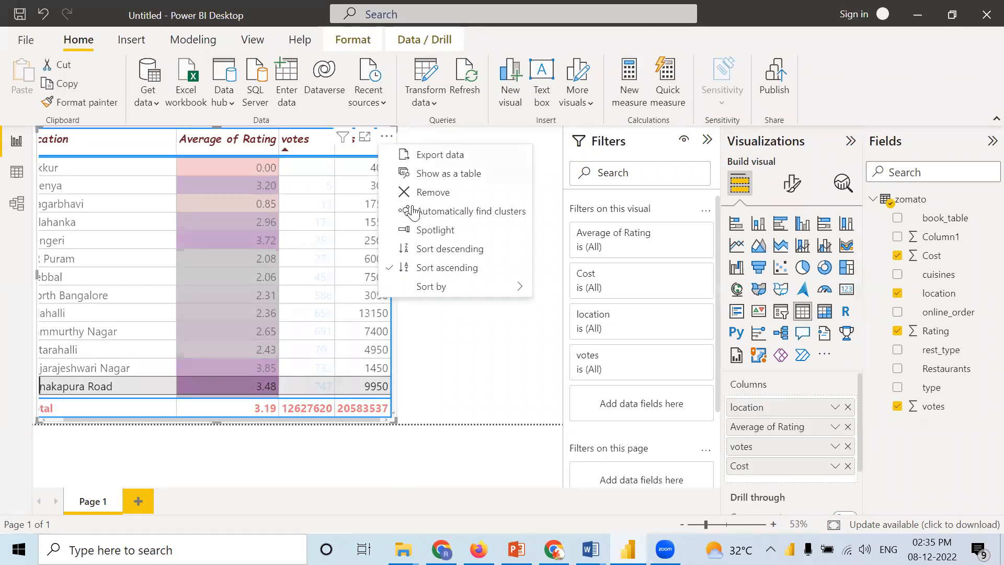
{"action": "left_click", "coordinate": [478, 363]}
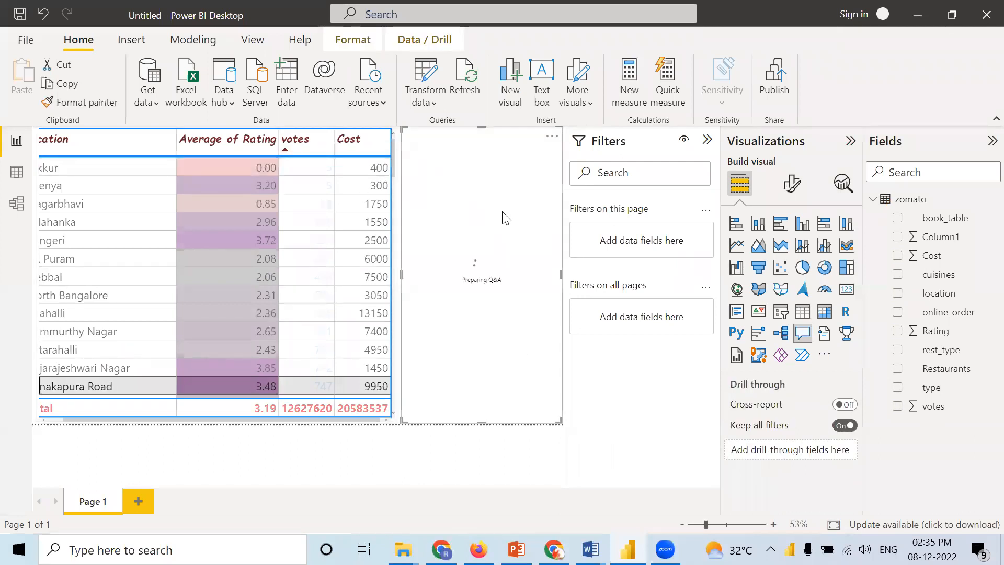
{"action": "left_click", "coordinate": [552, 137]}
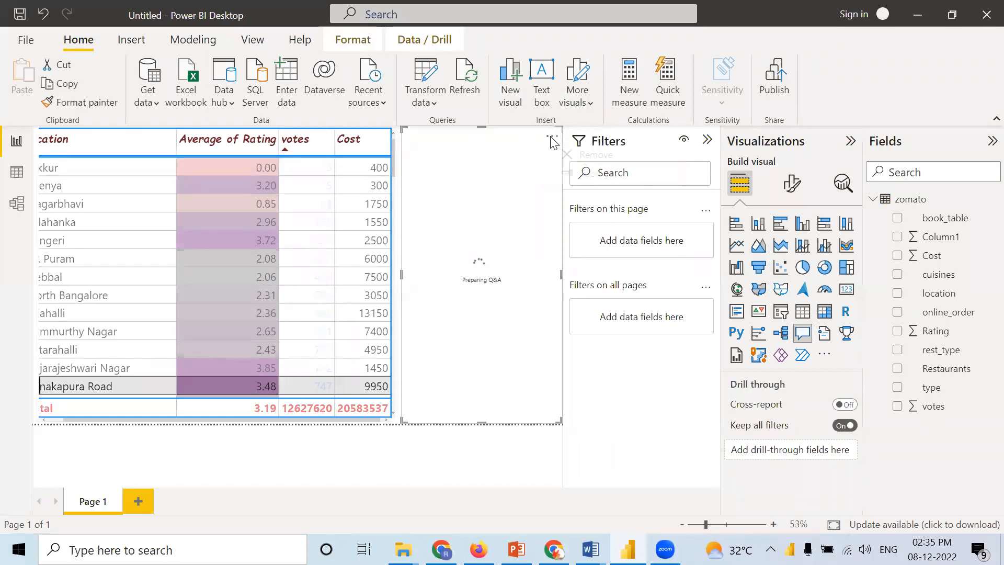
{"action": "left_click", "coordinate": [566, 154]}
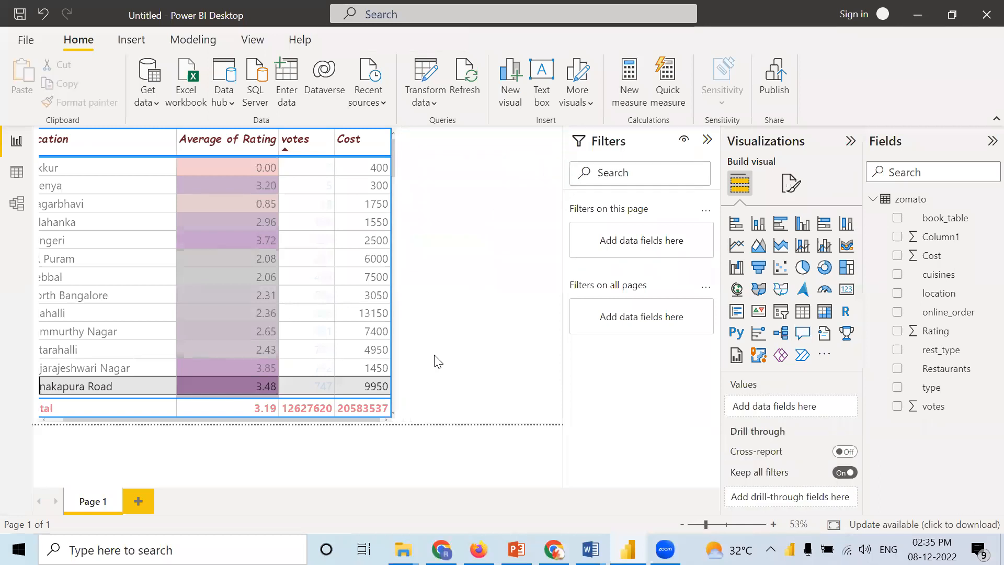
Step: Try sorting the table by location in ascending and descending order, and return to sorting by votes in descending order
{"action": "left_click", "coordinate": [138, 141]}
{"action": "left_click", "coordinate": [138, 141]}
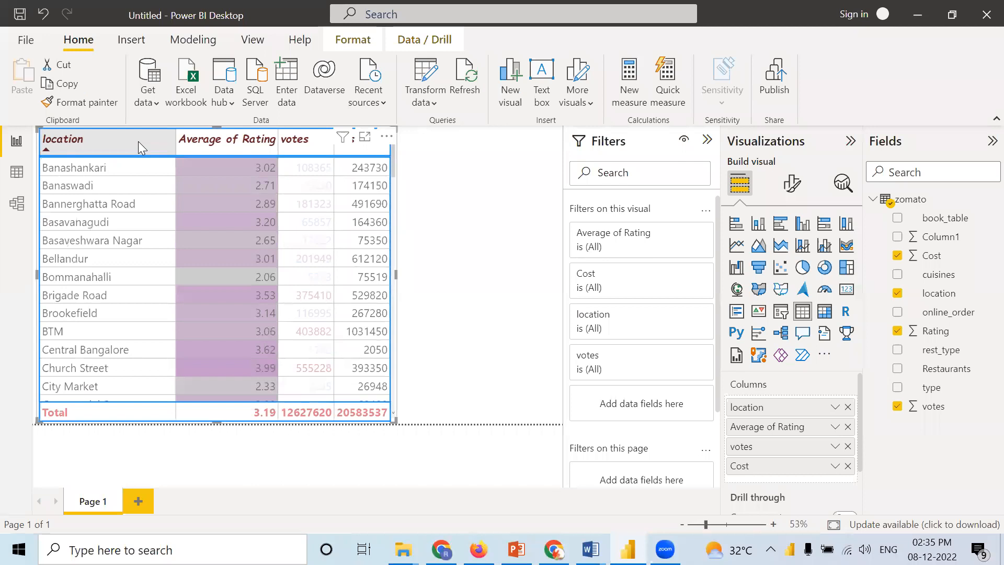
{"action": "left_click", "coordinate": [138, 141]}
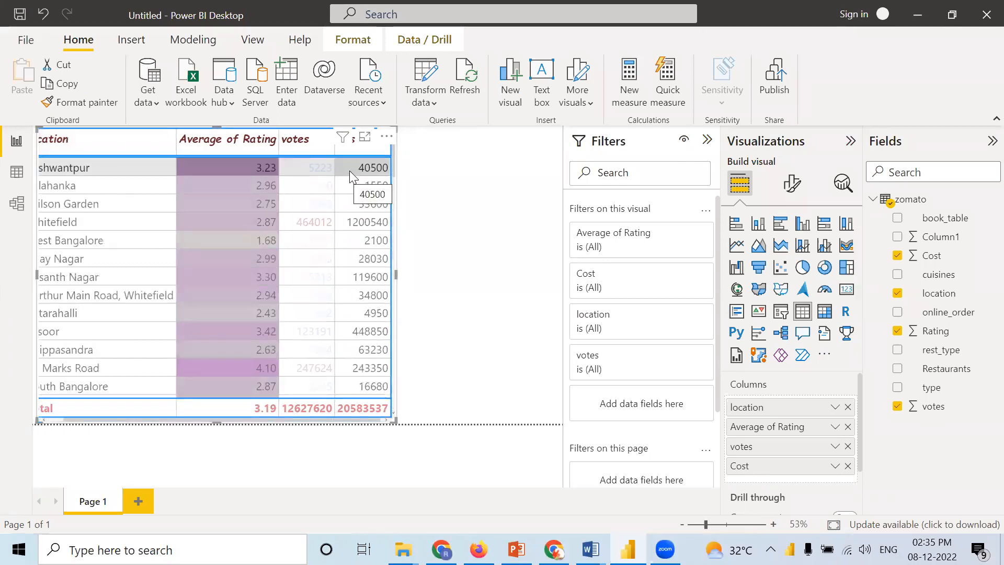
{"action": "left_click", "coordinate": [447, 305]}
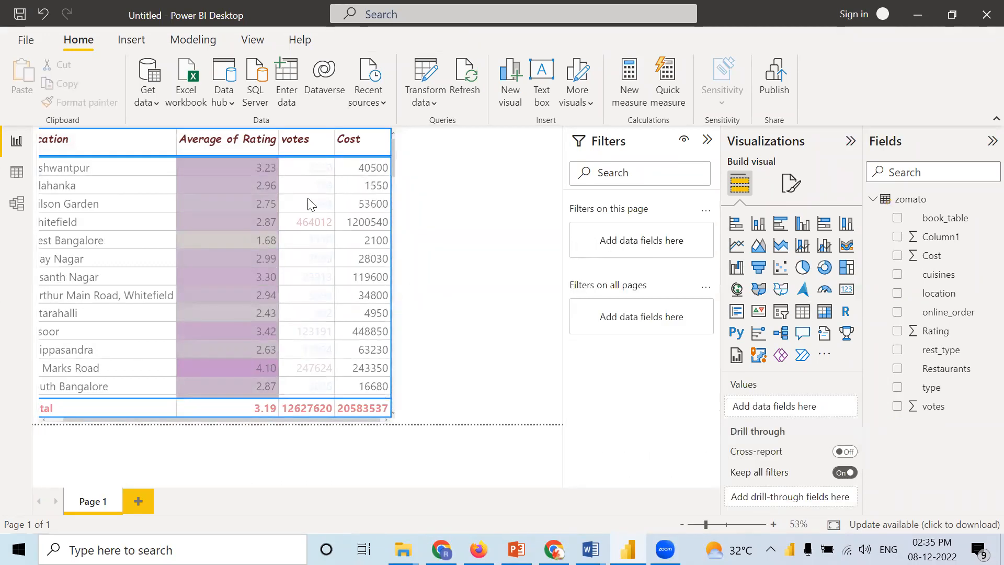
{"action": "left_click", "coordinate": [311, 143]}
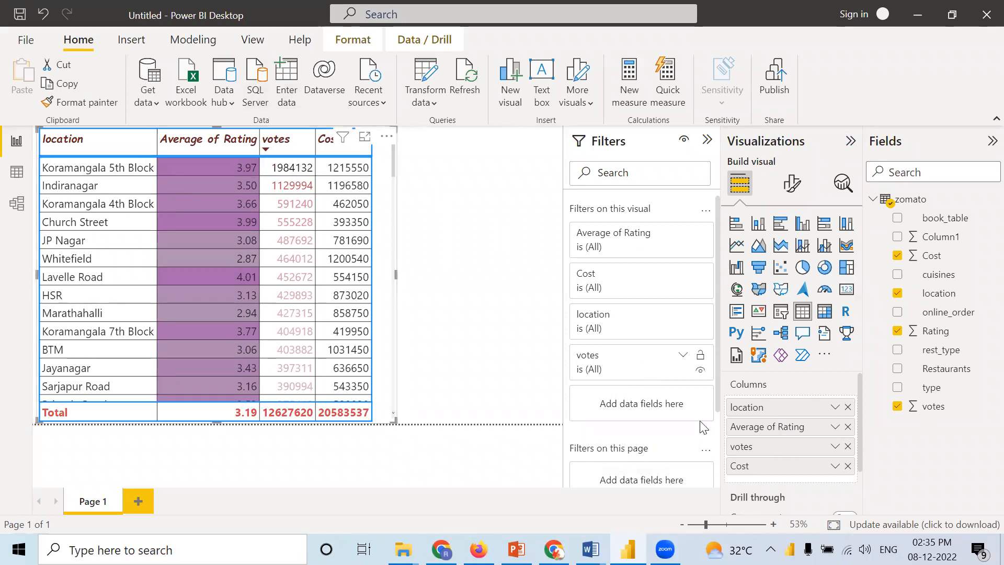
Step: Add conditional data bars to the Cost column with a light grey positive bar color and apply them
{"action": "right_click", "coordinate": [777, 466]}
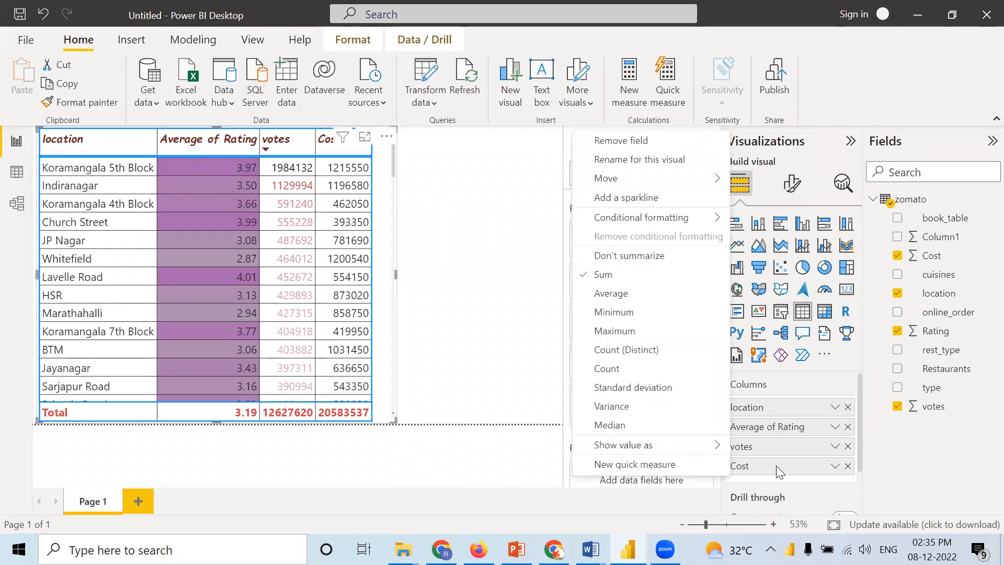
{"action": "mouse_move", "coordinate": [669, 220]}
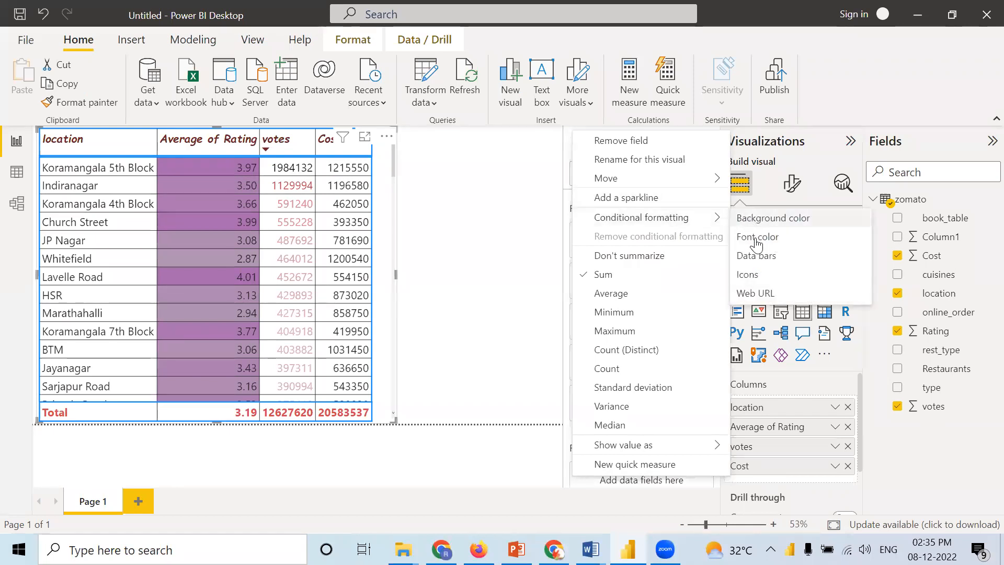
{"action": "left_click", "coordinate": [757, 256]}
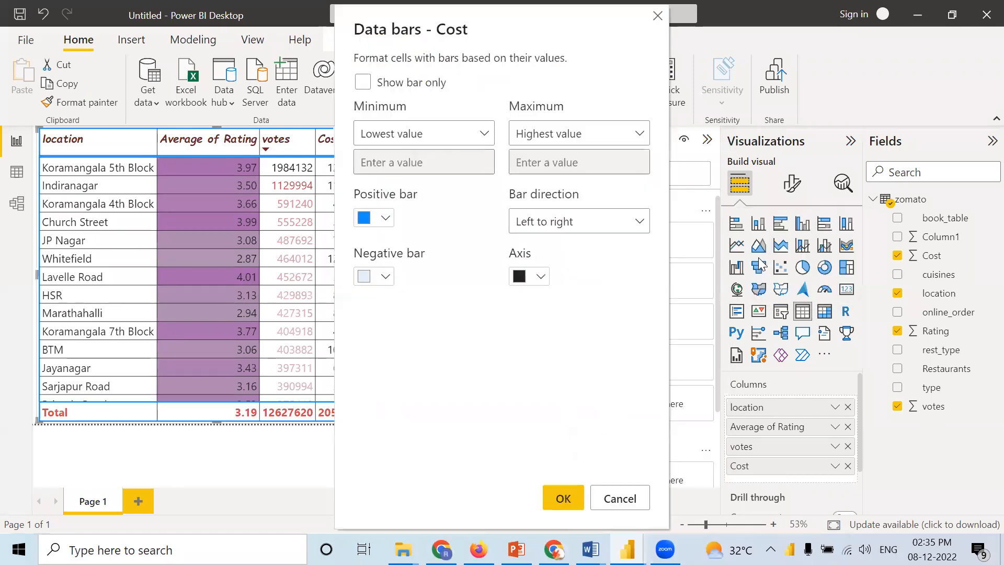
{"action": "left_click", "coordinate": [384, 222]}
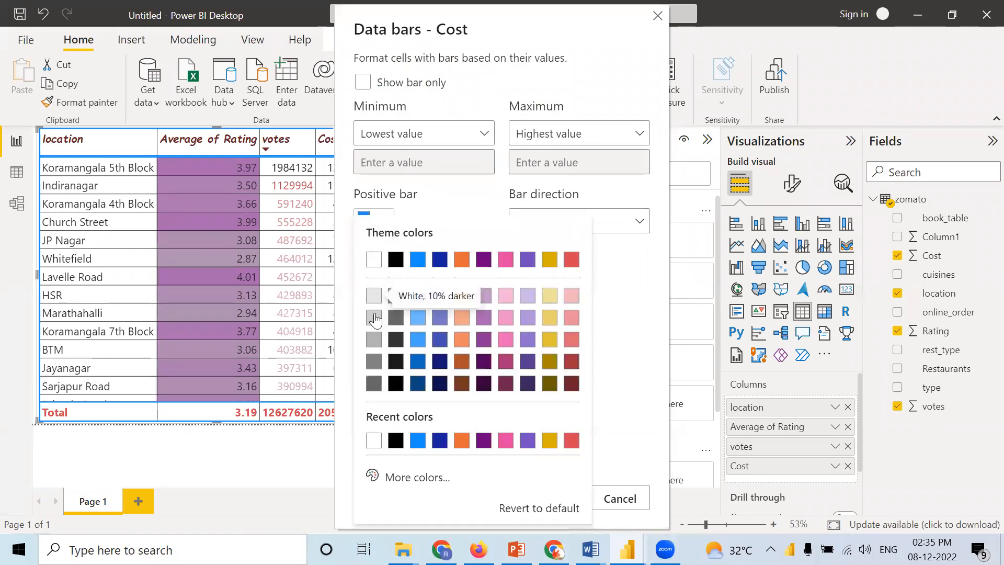
{"action": "left_click", "coordinate": [374, 318]}
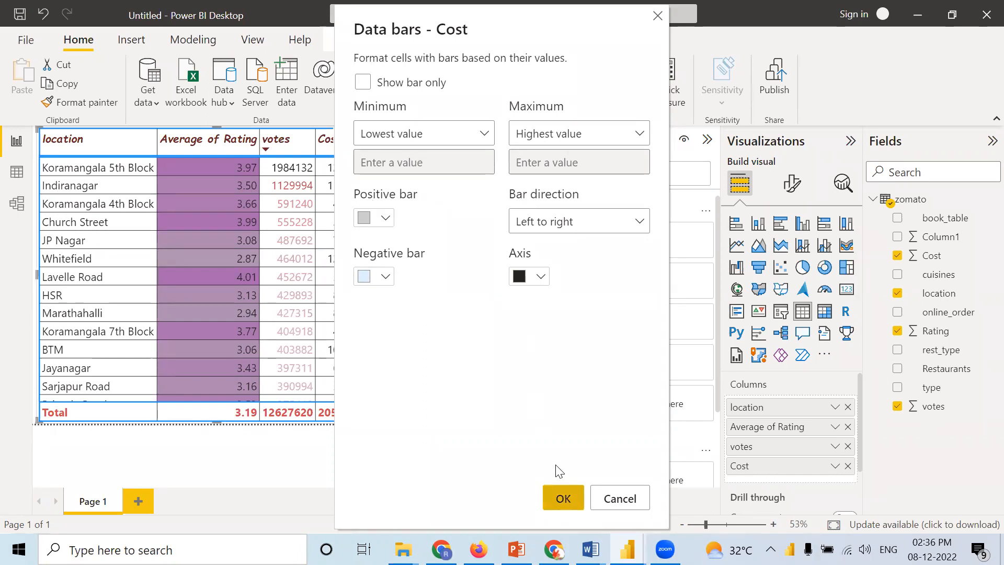
{"action": "left_click", "coordinate": [563, 497]}
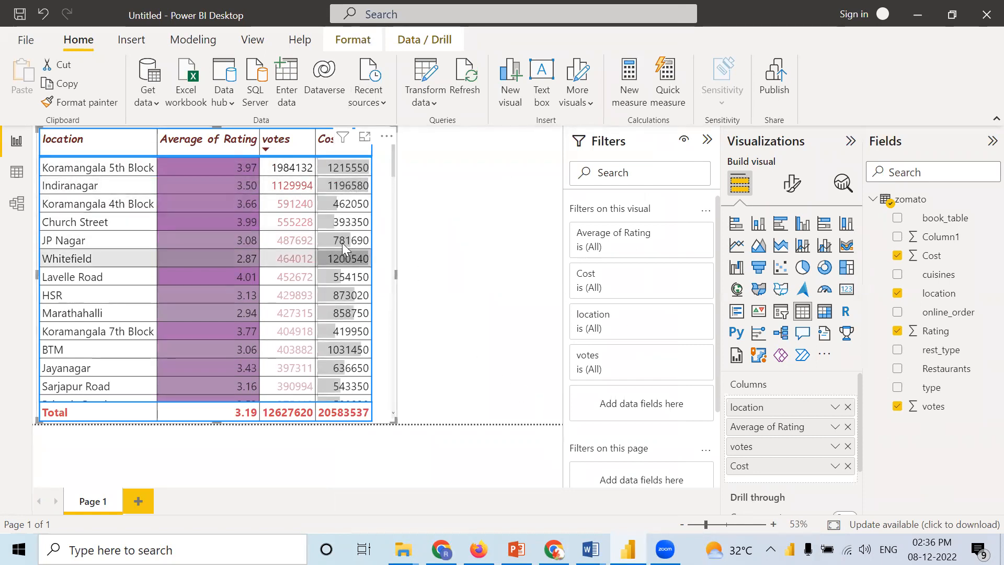
Step: Check the Cost data bars down to the last row, and sort the table by Cost in descending order
{"action": "scroll", "coordinate": [361, 345], "scroll_direction": "down", "scroll_amount": 12}
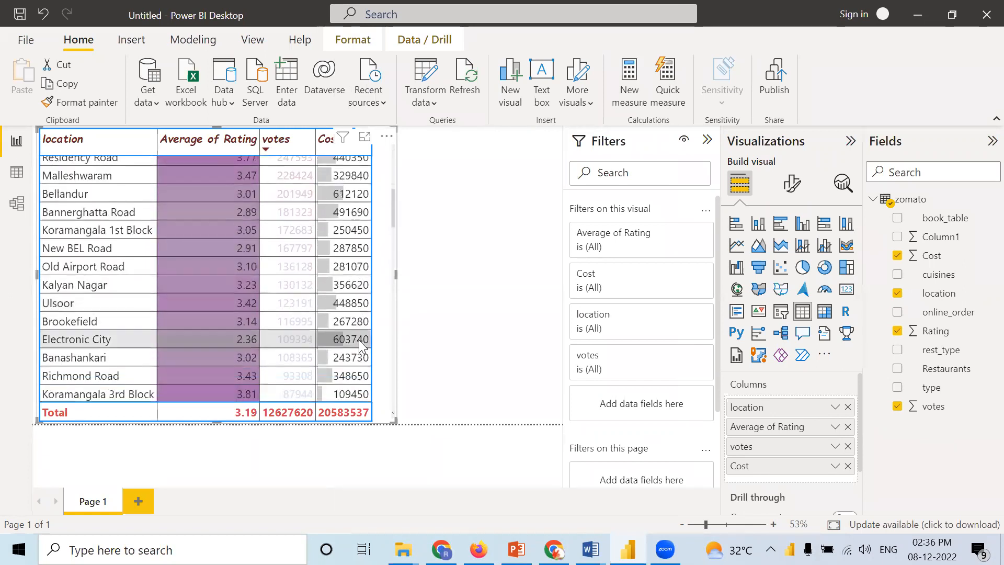
{"action": "scroll", "coordinate": [360, 345], "scroll_direction": "down", "scroll_amount": 15}
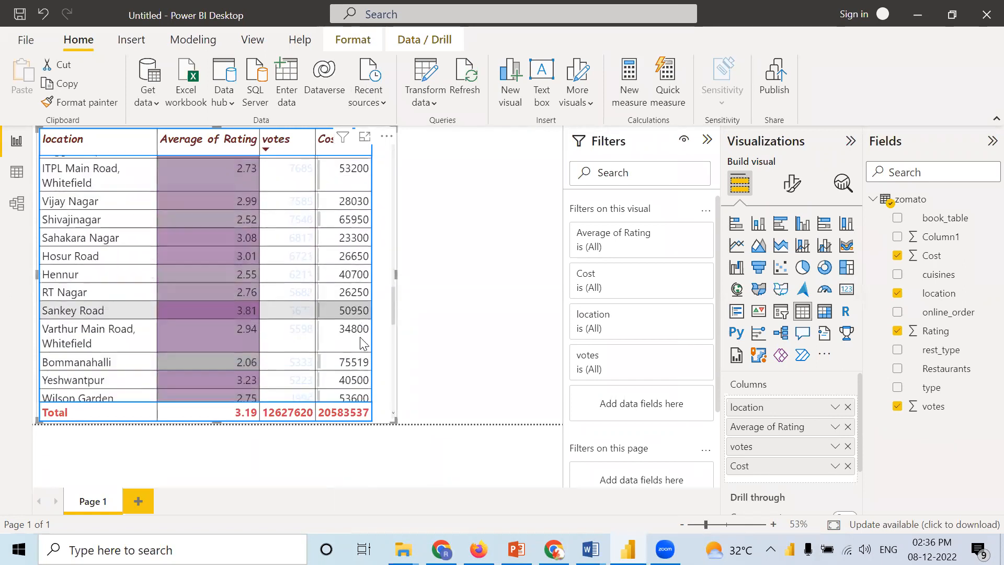
{"action": "scroll", "coordinate": [363, 344], "scroll_direction": "down", "scroll_amount": 6}
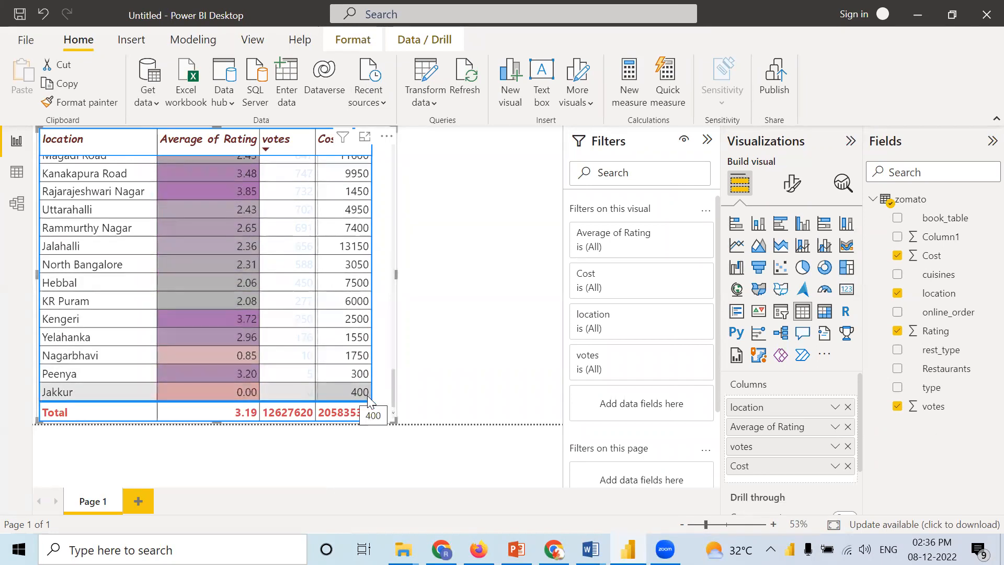
{"action": "left_click_drag", "start_coordinate": [392, 396], "coordinate": [395, 142]}
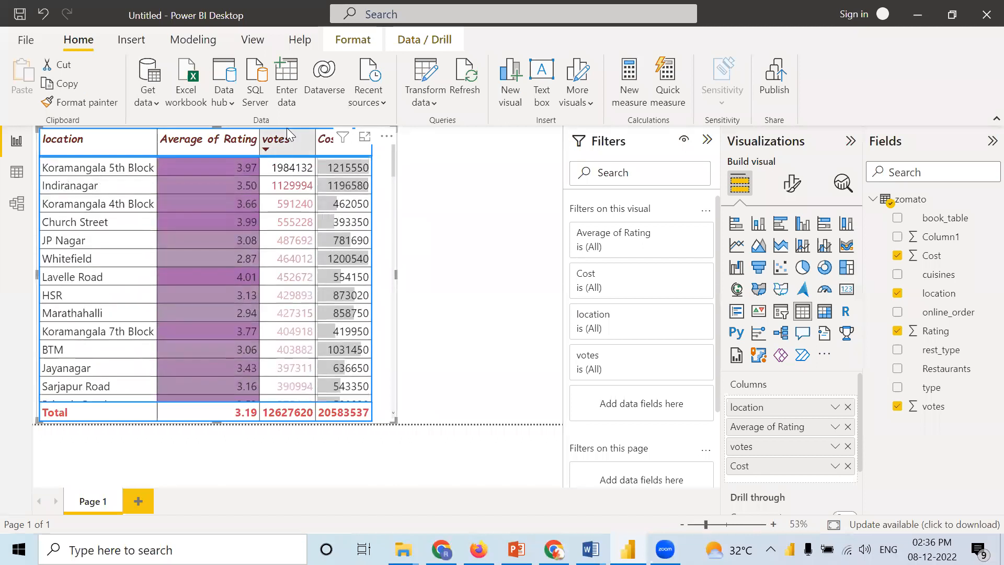
{"action": "left_click", "coordinate": [323, 147]}
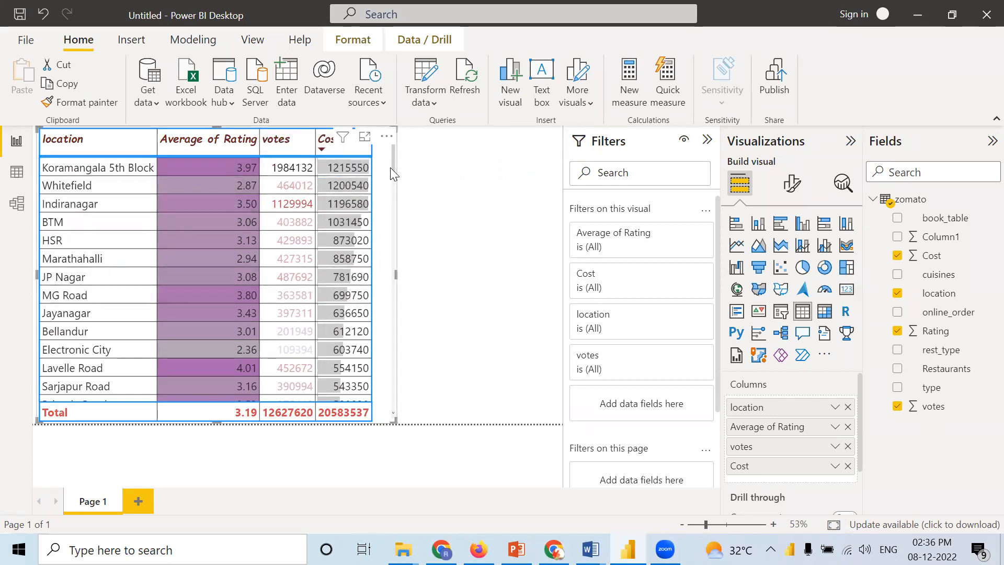
{"action": "left_click_drag", "start_coordinate": [394, 170], "coordinate": [381, 293]}
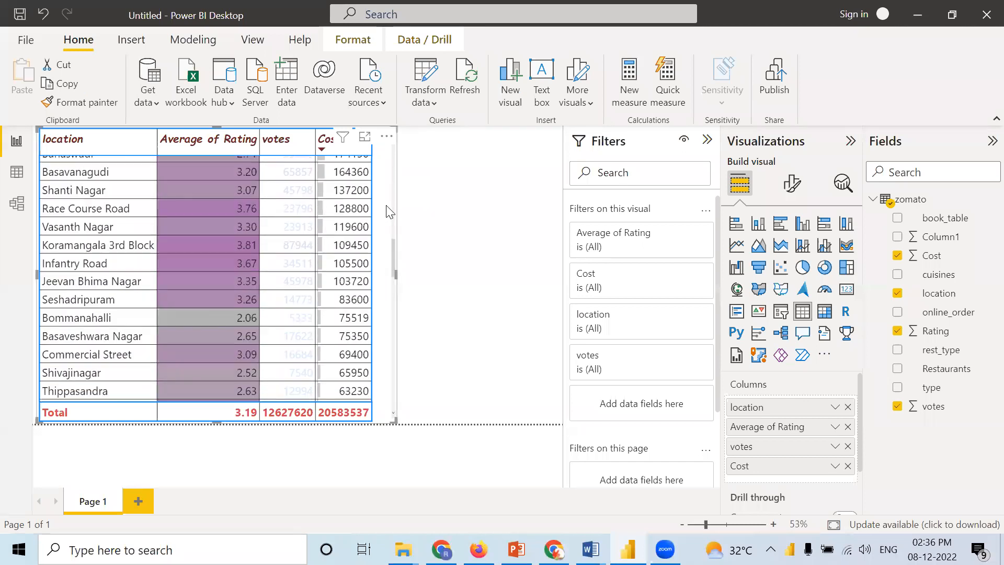
{"action": "left_click_drag", "start_coordinate": [389, 165], "coordinate": [448, 150]}
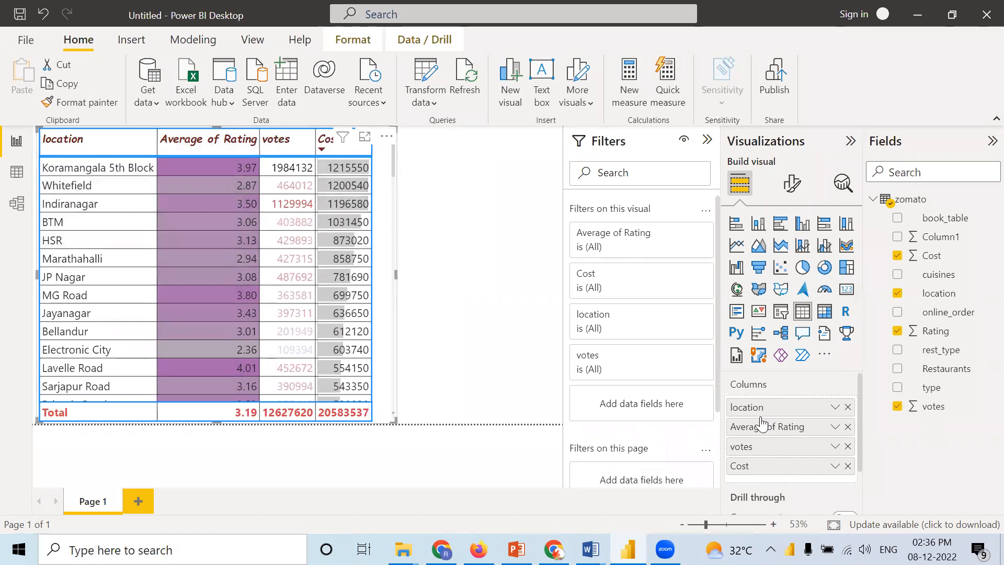
Step: Add conditional icons to the votes column using the five-level blue box style and apply the rules
{"action": "right_click", "coordinate": [773, 445]}
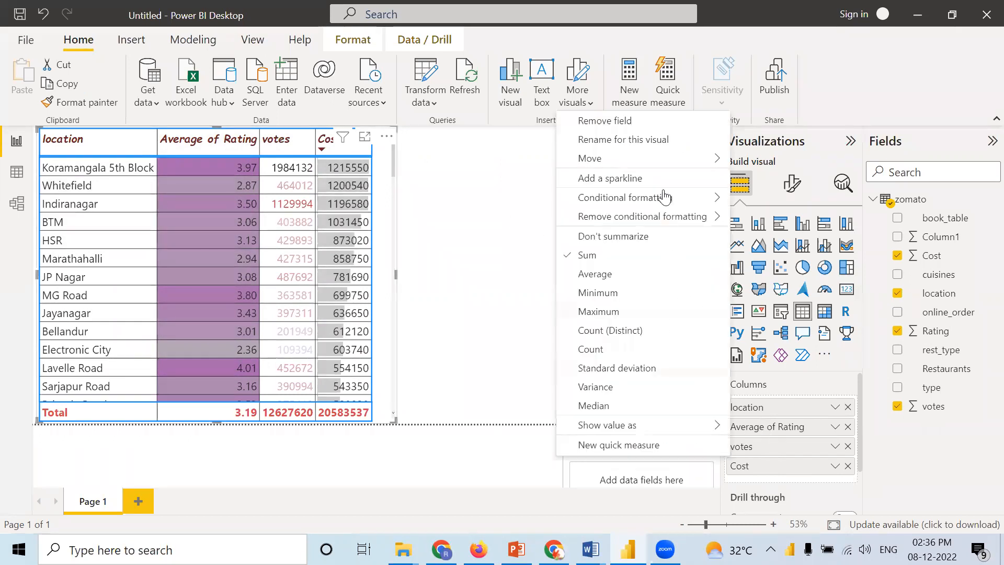
{"action": "mouse_move", "coordinate": [702, 197]}
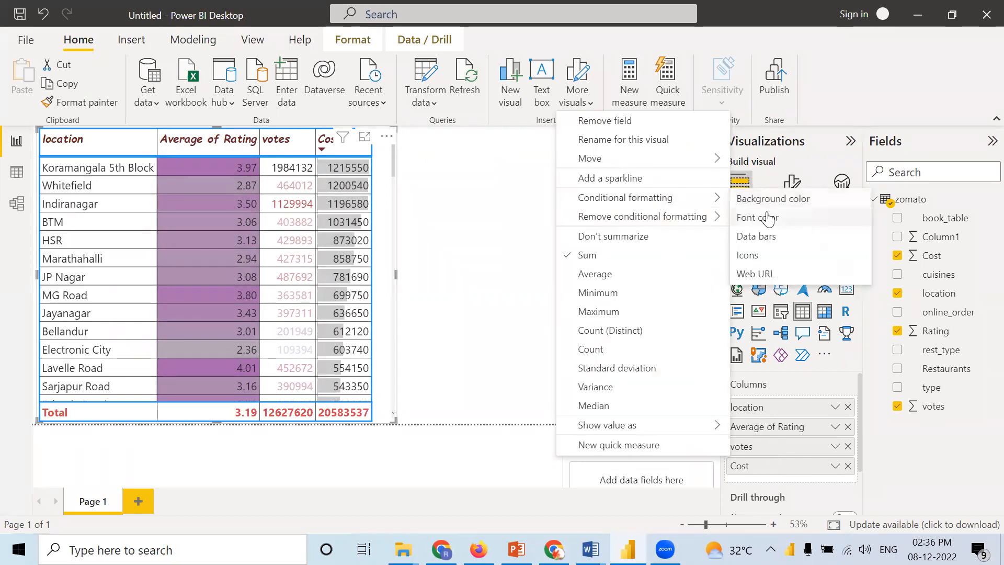
{"action": "left_click", "coordinate": [756, 259]}
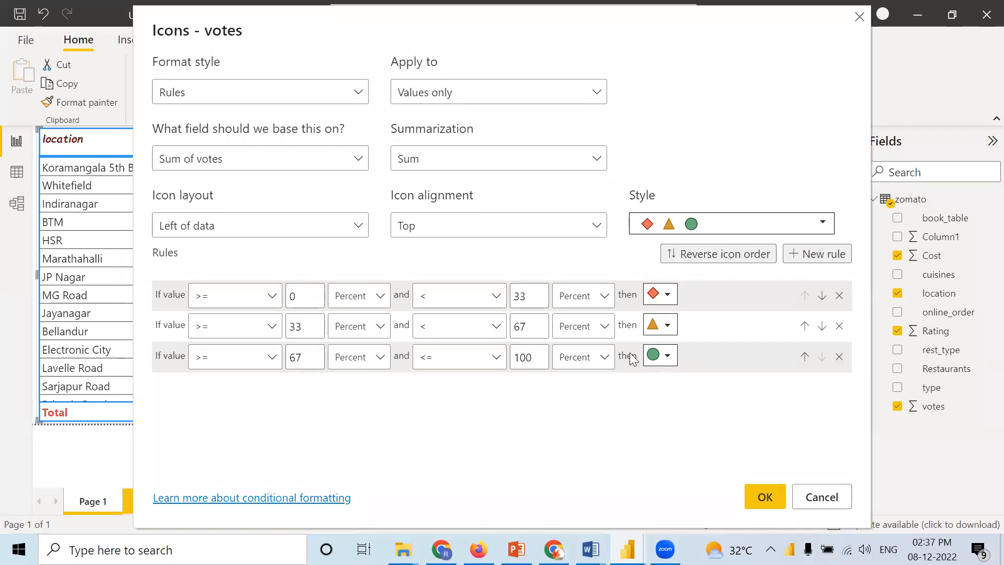
{"action": "left_click", "coordinate": [731, 230]}
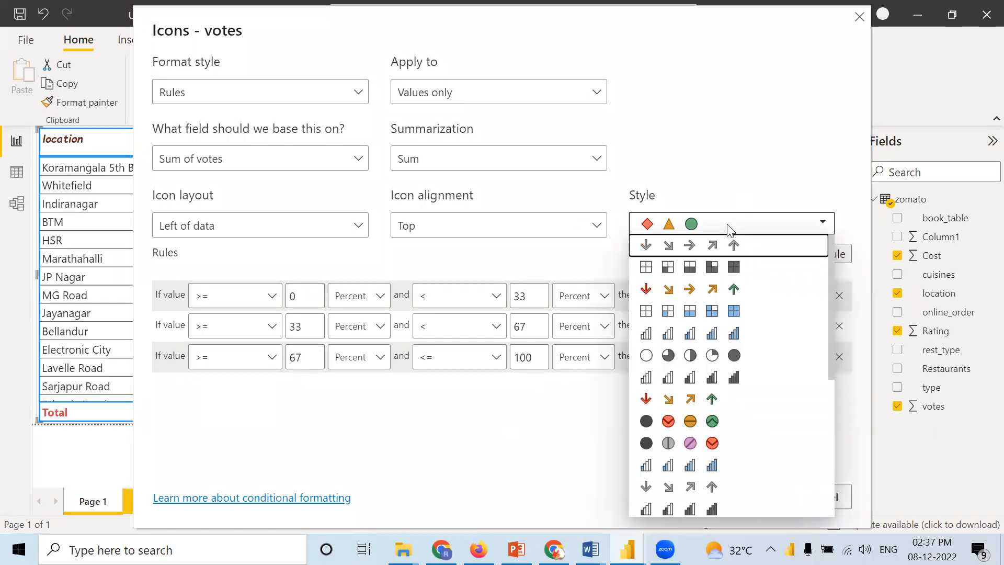
{"action": "left_click", "coordinate": [660, 312]}
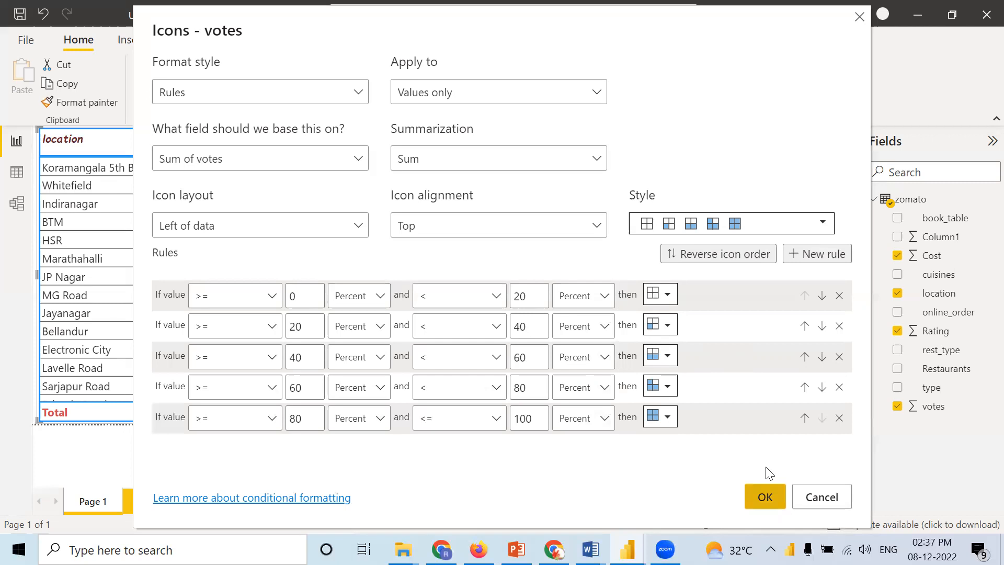
{"action": "left_click", "coordinate": [767, 495]}
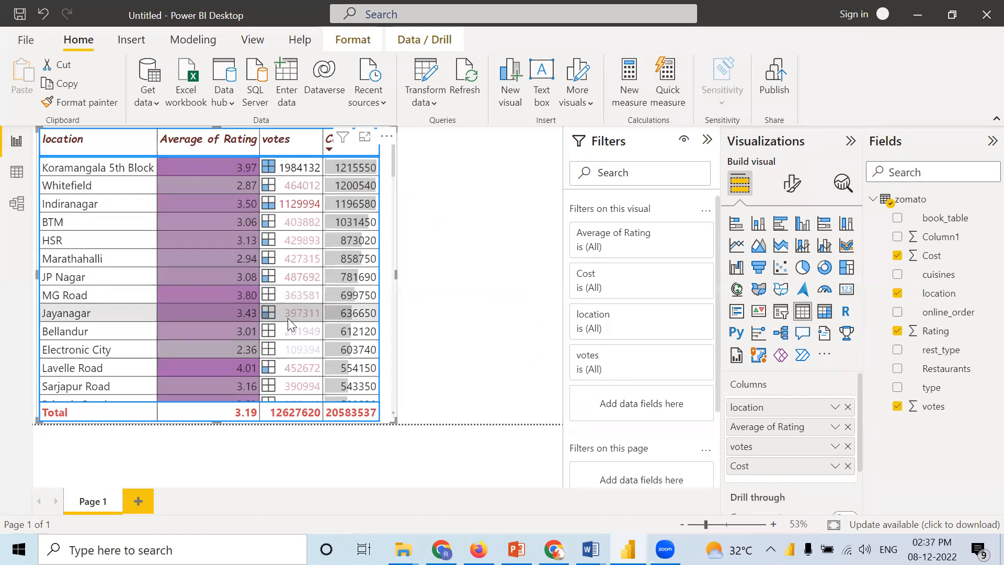
Step: Look through the votes icons down the table rows and return to the first row
{"action": "scroll", "coordinate": [288, 319], "scroll_direction": "down", "scroll_amount": 10}
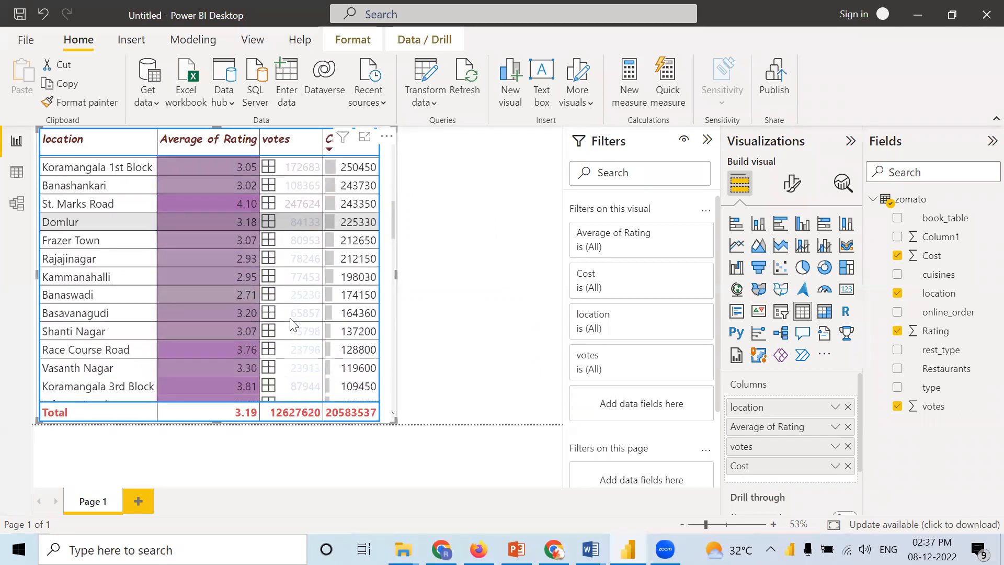
{"action": "scroll", "coordinate": [291, 323], "scroll_direction": "down", "scroll_amount": 15}
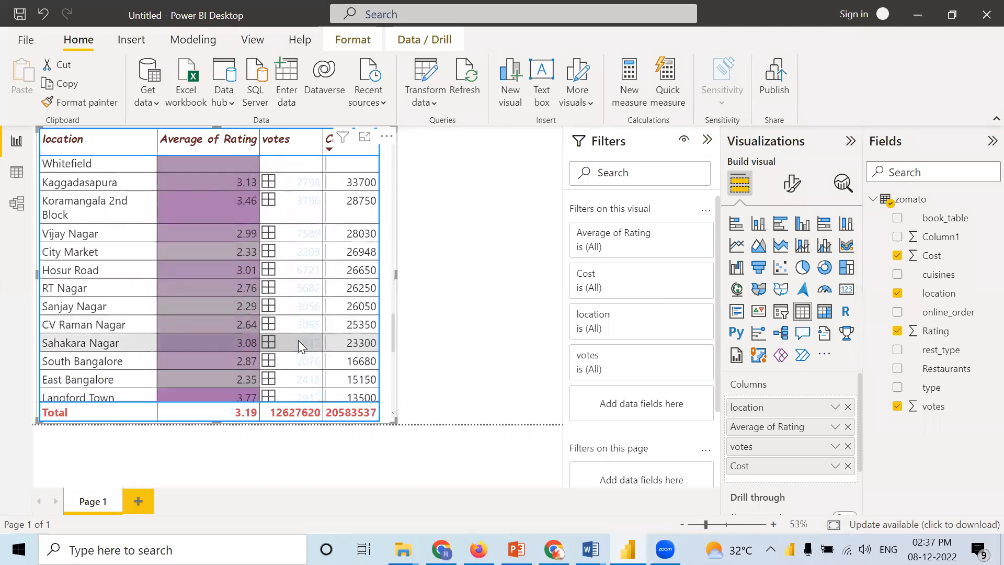
{"action": "scroll", "coordinate": [298, 340], "scroll_direction": "down", "scroll_amount": 3}
{"action": "scroll", "coordinate": [301, 328], "scroll_direction": "up", "scroll_amount": 10}
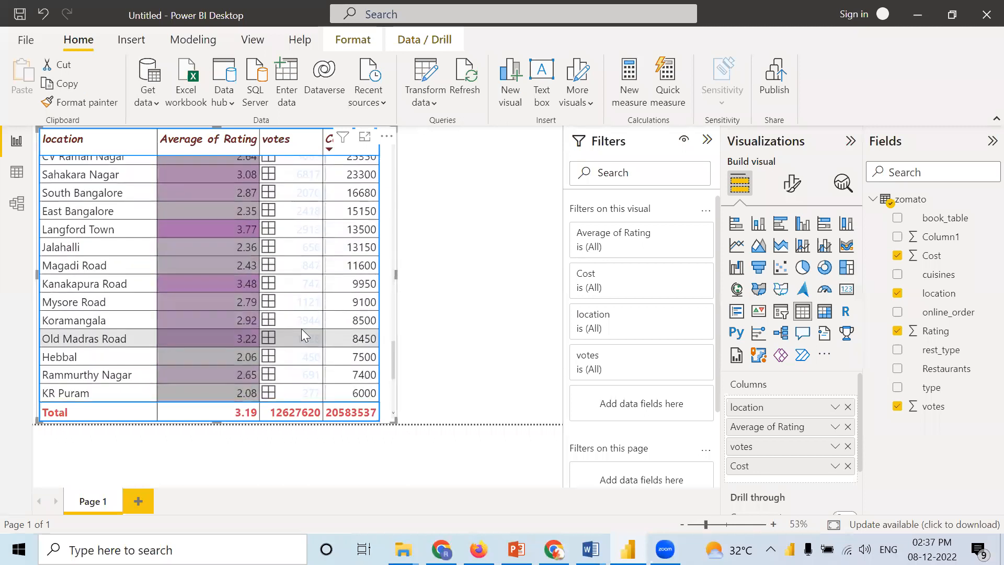
{"action": "scroll", "coordinate": [304, 328], "scroll_direction": "up", "scroll_amount": 15}
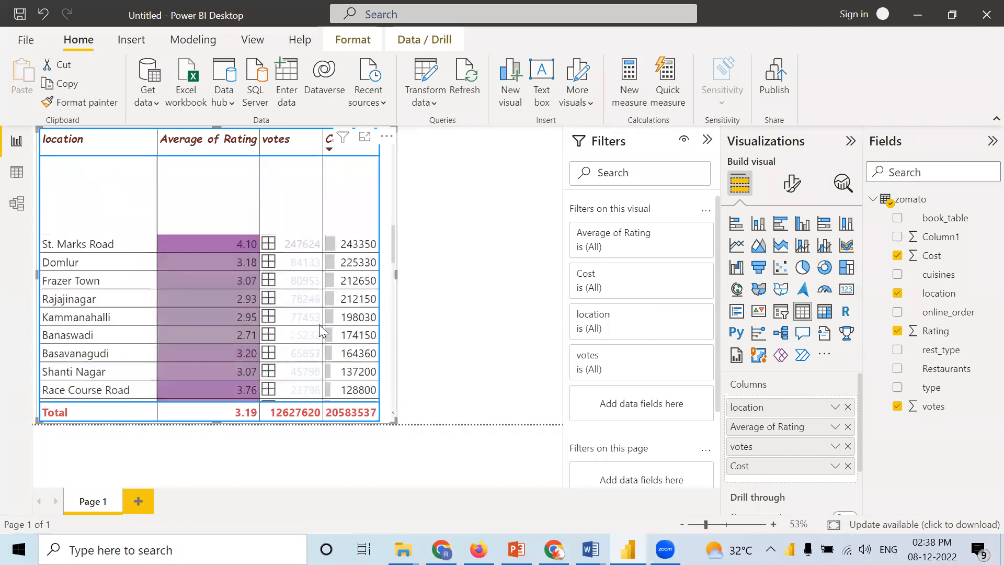
{"action": "scroll", "coordinate": [319, 324], "scroll_direction": "up", "scroll_amount": 8}
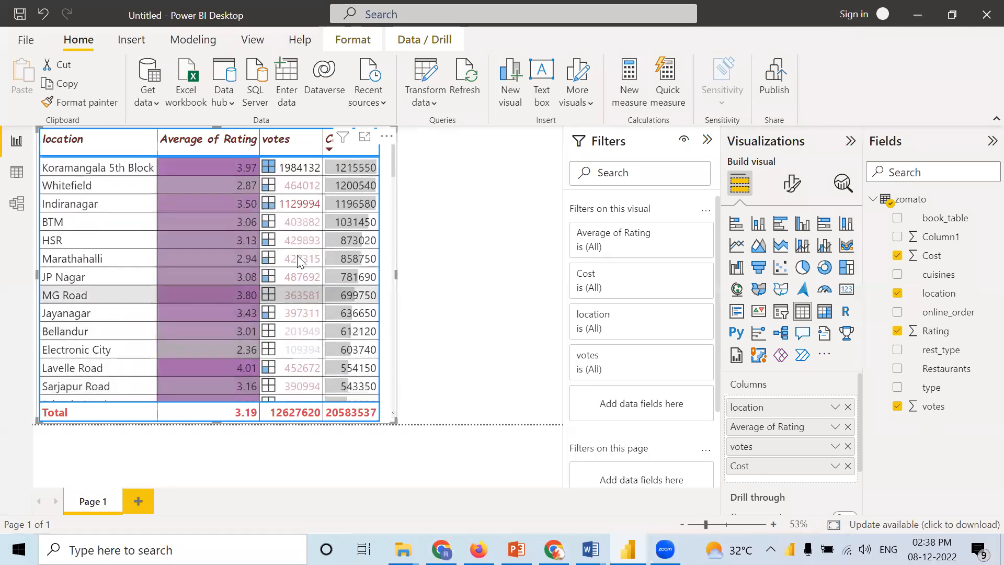
Step: Sort the table by votes in descending order, look down its rows, and deselect the visual
{"action": "left_click", "coordinate": [264, 148]}
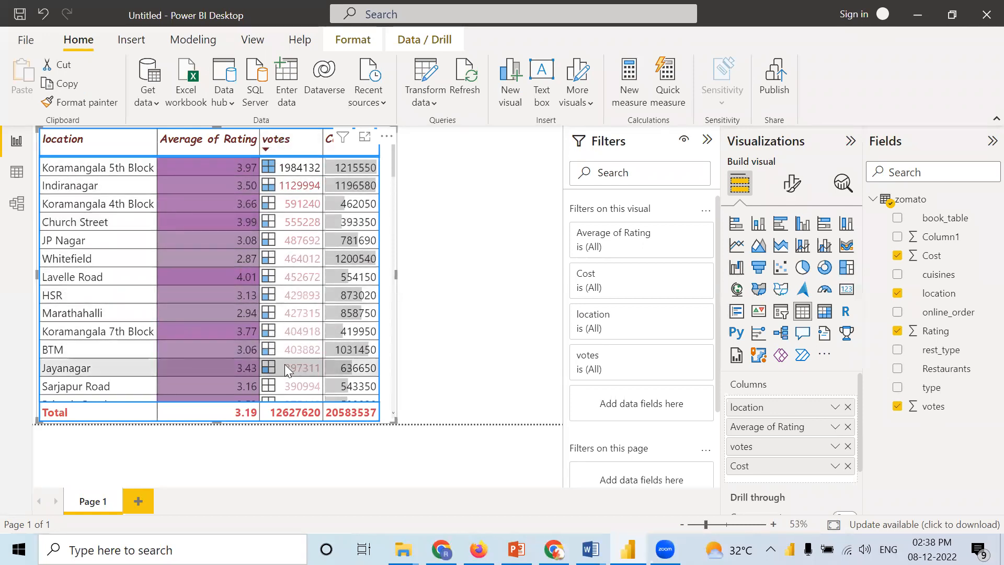
{"action": "scroll", "coordinate": [285, 361], "scroll_direction": "down", "scroll_amount": 4}
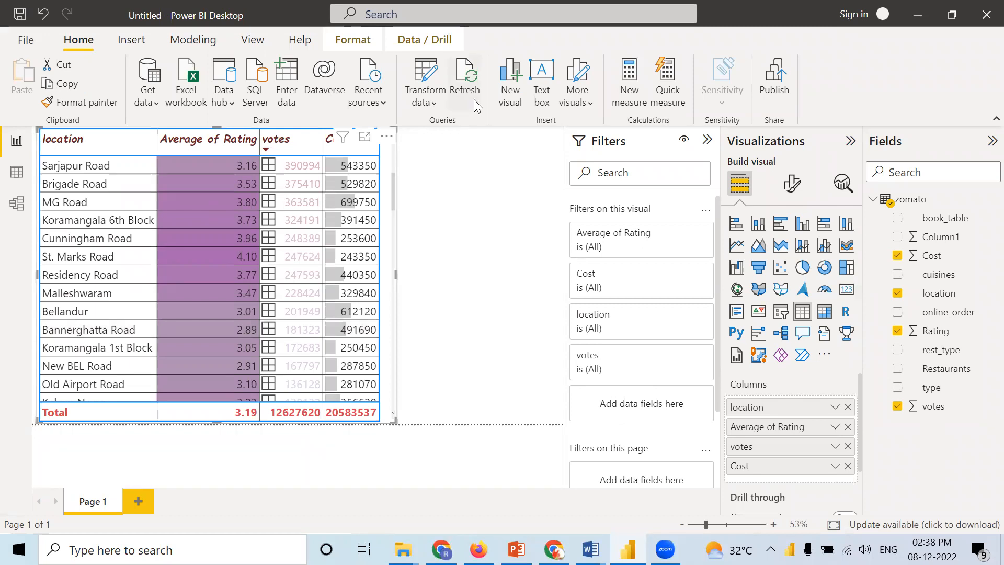
{"action": "left_click", "coordinate": [386, 477]}
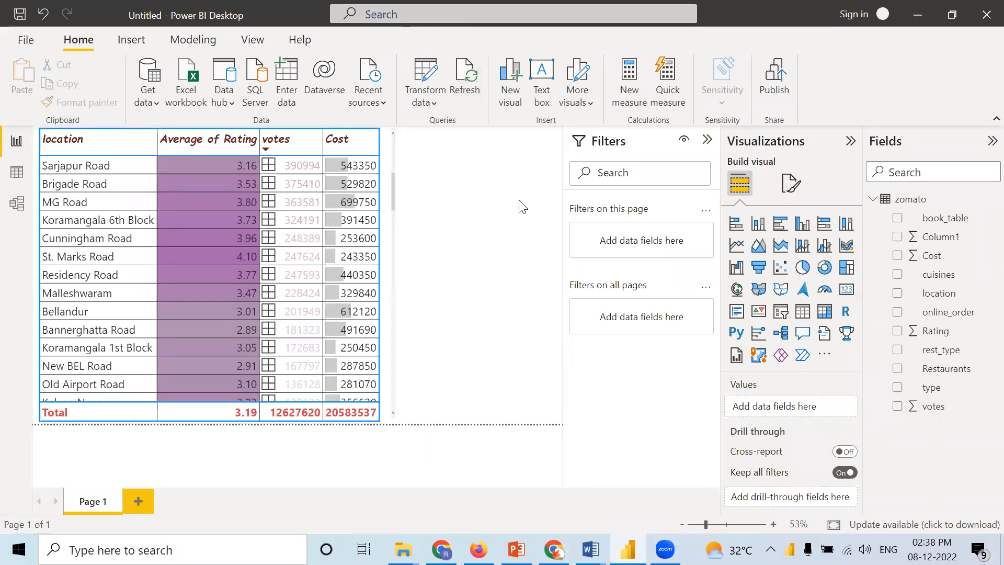
Step: Add a second report page, insert a blank matrix visual on it, and enlarge the visual
{"action": "left_click", "coordinate": [138, 497]}
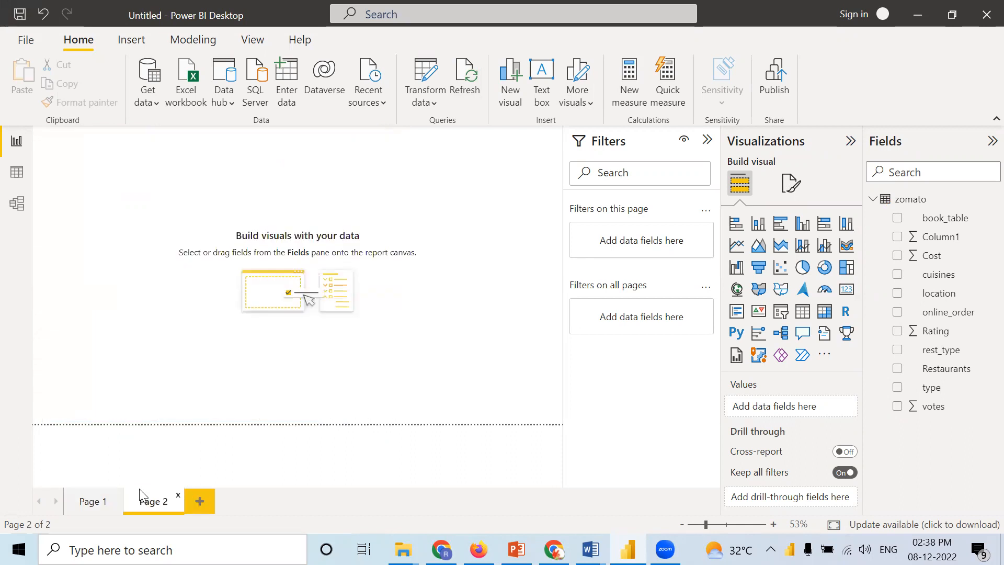
{"action": "left_click", "coordinate": [78, 502]}
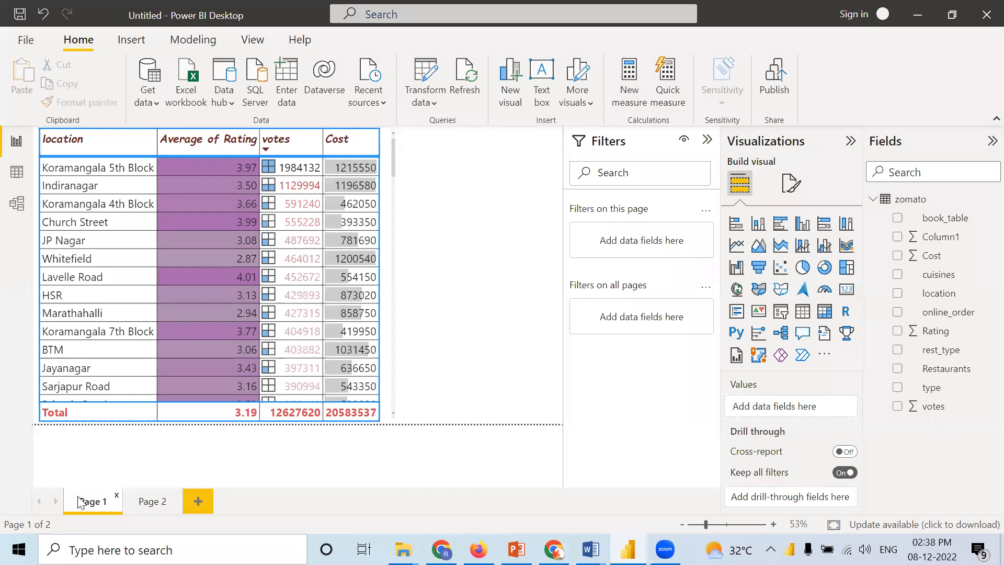
{"action": "left_click", "coordinate": [141, 506]}
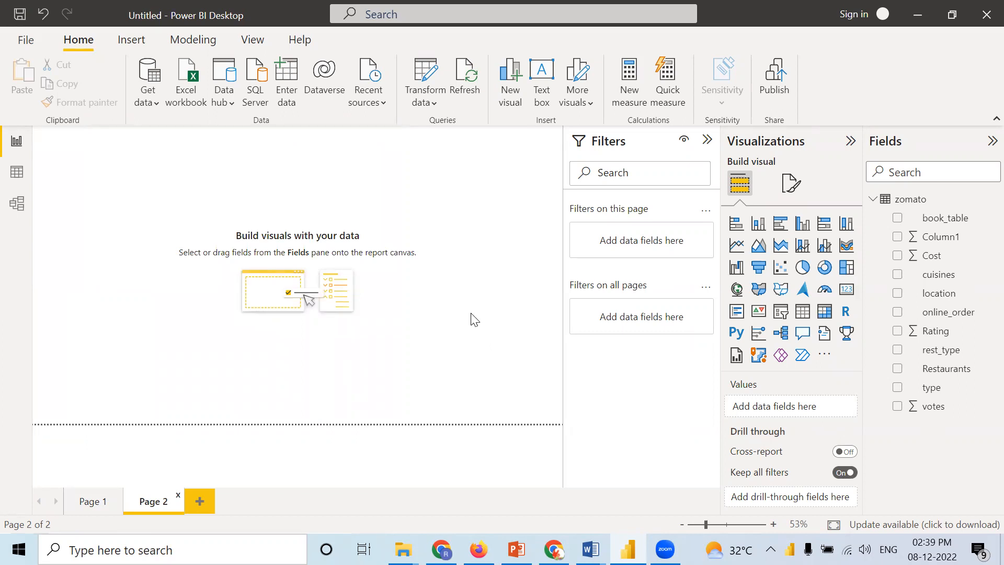
{"action": "left_click", "coordinate": [824, 311]}
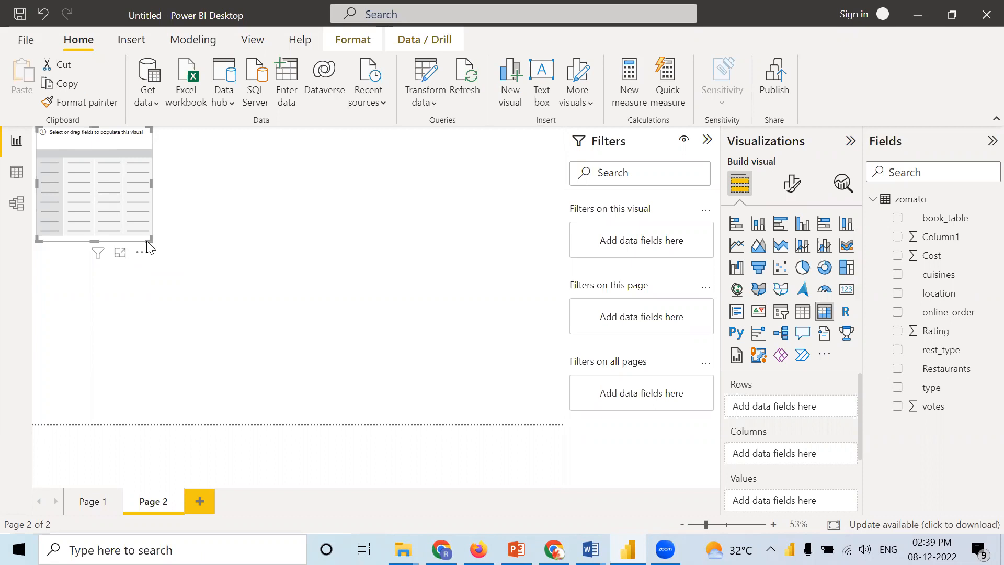
{"action": "left_click_drag", "start_coordinate": [149, 240], "coordinate": [192, 305]}
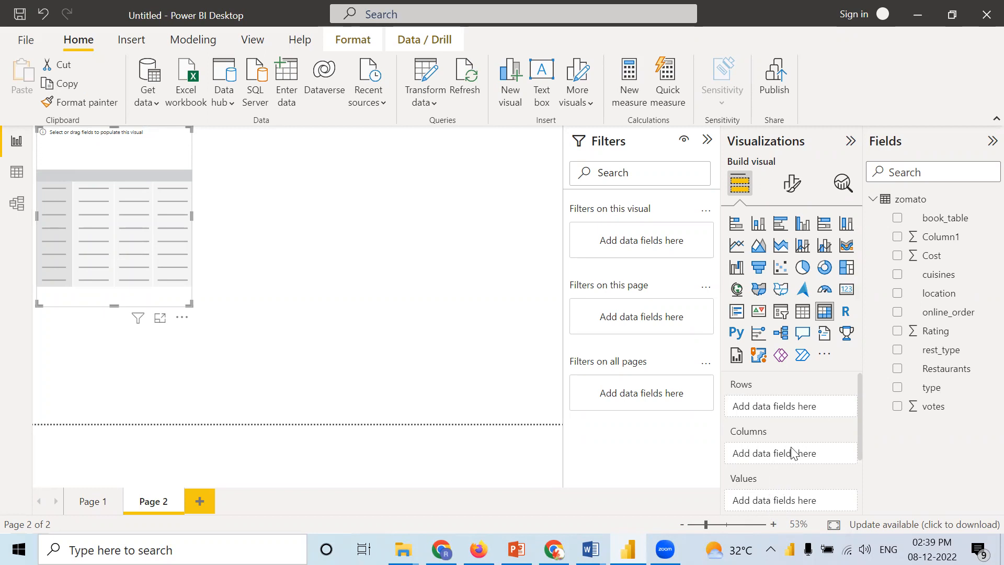
Step: Assign book_table to the matrix rows and online_order to its columns
{"action": "left_click_drag", "start_coordinate": [951, 222], "coordinate": [810, 407]}
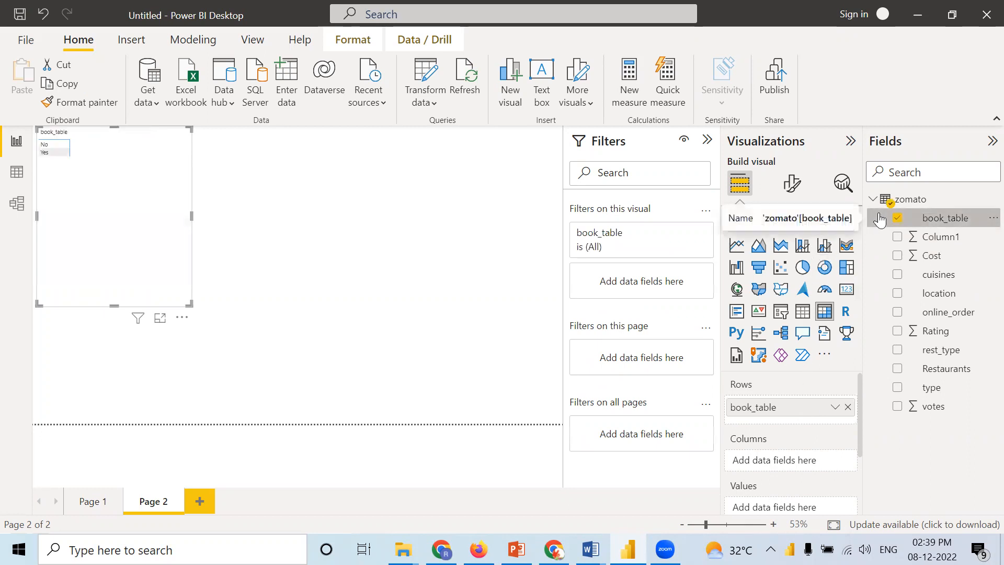
{"action": "left_click_drag", "start_coordinate": [964, 313], "coordinate": [820, 466]}
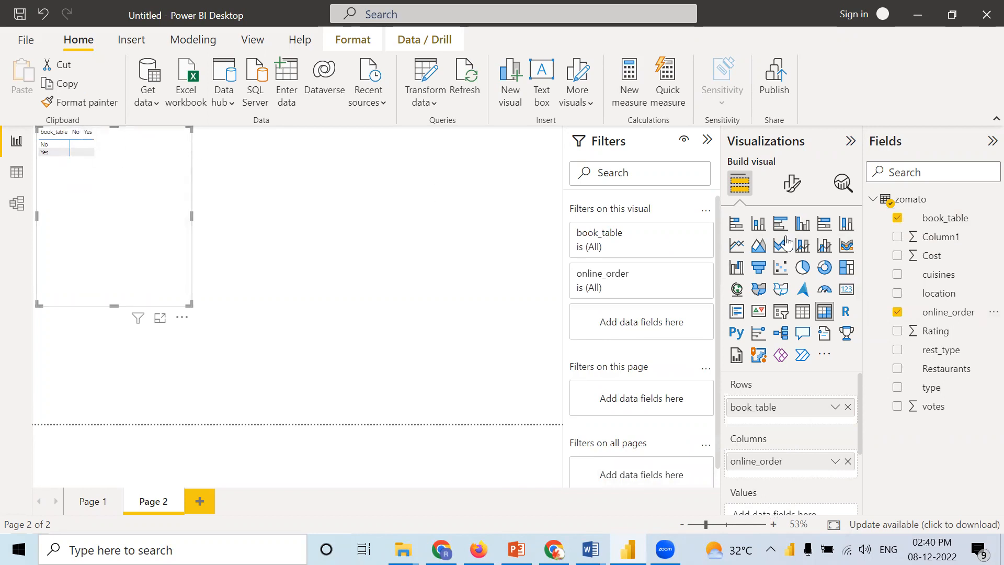
{"action": "left_click", "coordinate": [793, 183]}
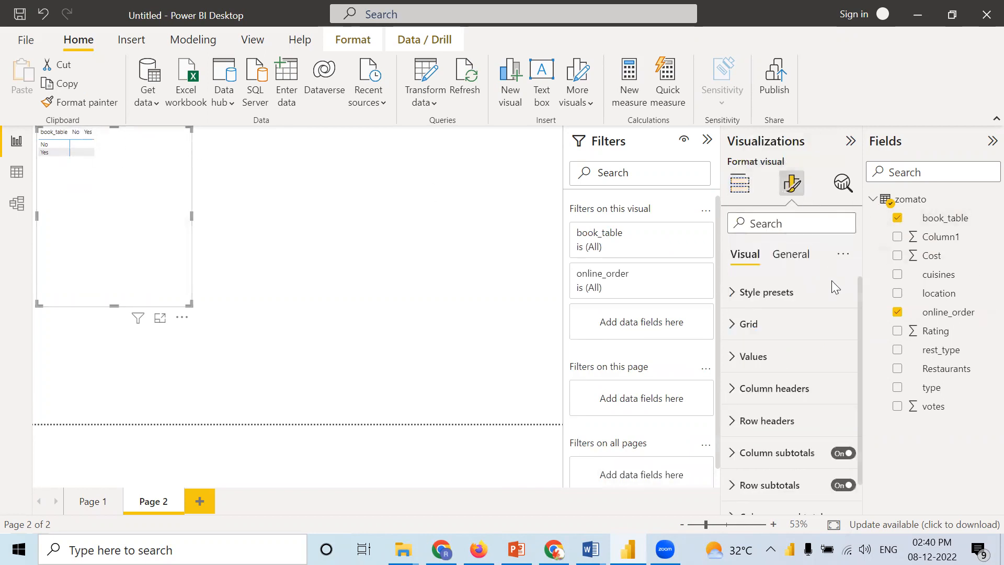
{"action": "scroll", "coordinate": [769, 361], "scroll_direction": "down", "scroll_amount": 2}
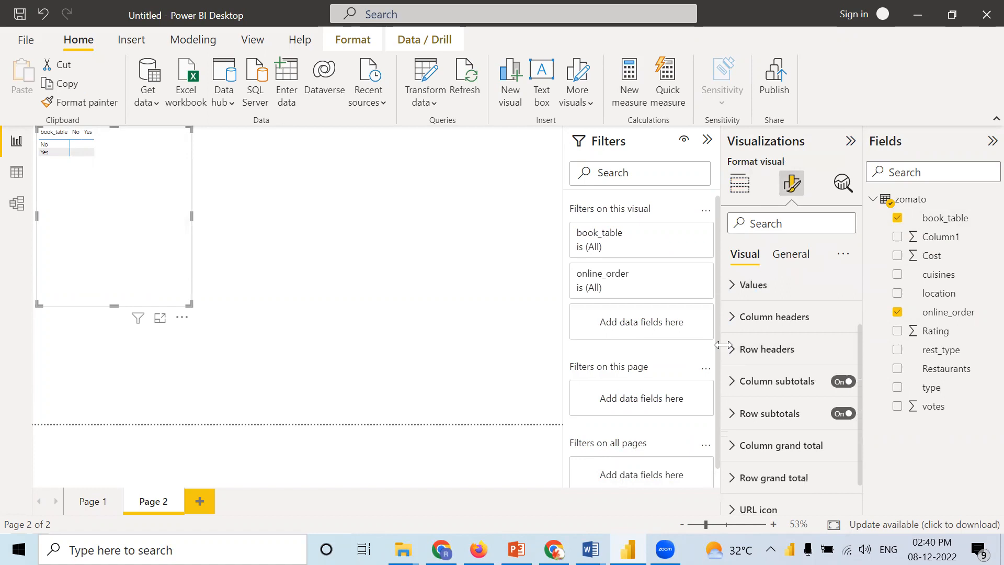
{"action": "scroll", "coordinate": [753, 394], "scroll_direction": "up", "scroll_amount": 2}
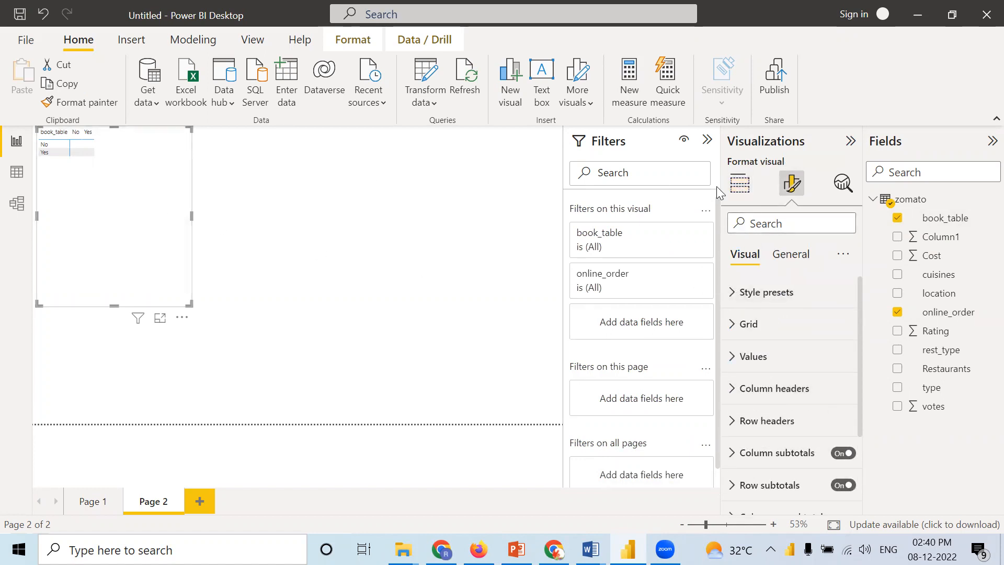
{"action": "left_click", "coordinate": [738, 187]}
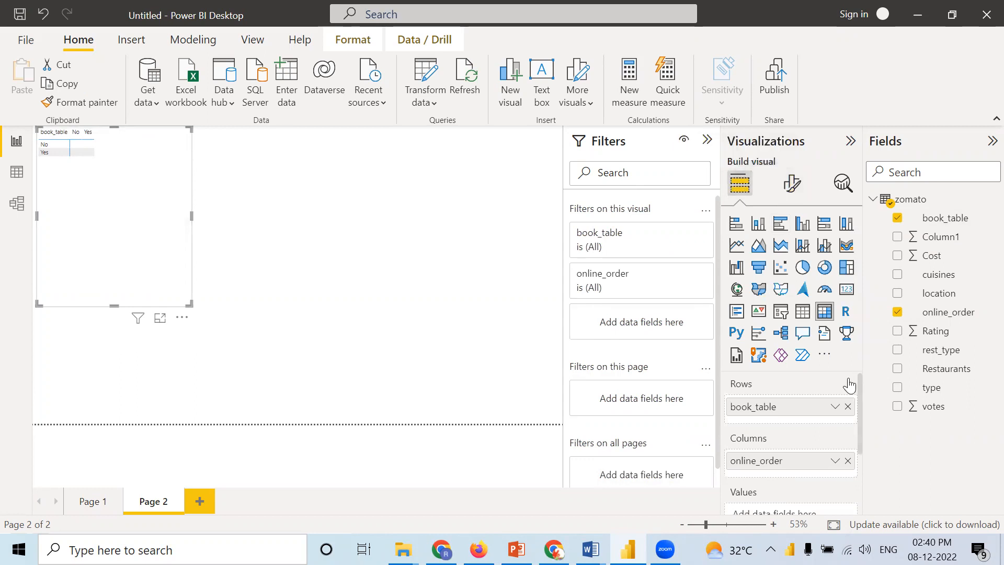
Step: Add Rating to the matrix values and summarize it as Average
{"action": "scroll", "coordinate": [779, 412], "scroll_direction": "down", "scroll_amount": 2}
{"action": "left_click_drag", "start_coordinate": [941, 335], "coordinate": [822, 413]}
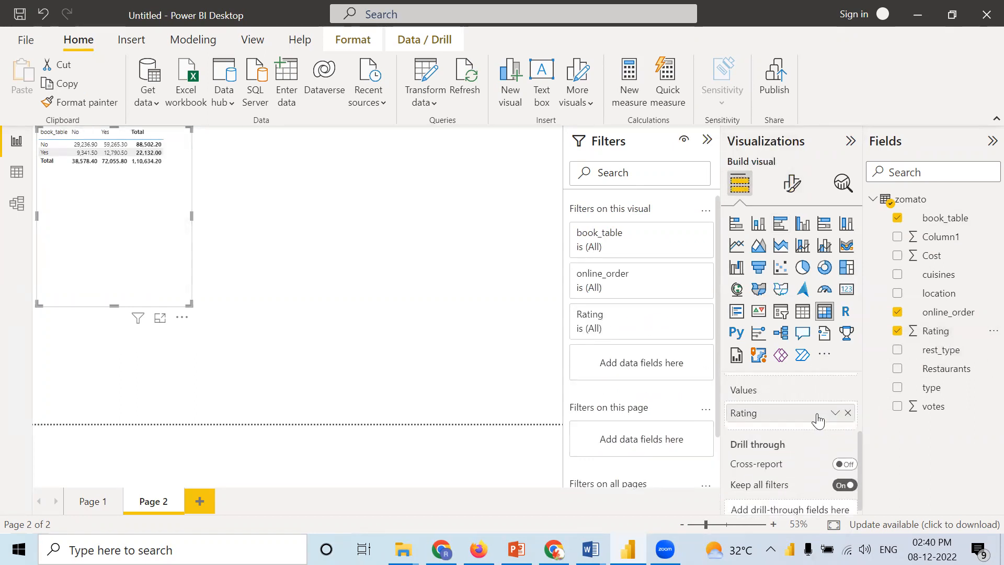
{"action": "right_click", "coordinate": [817, 413]}
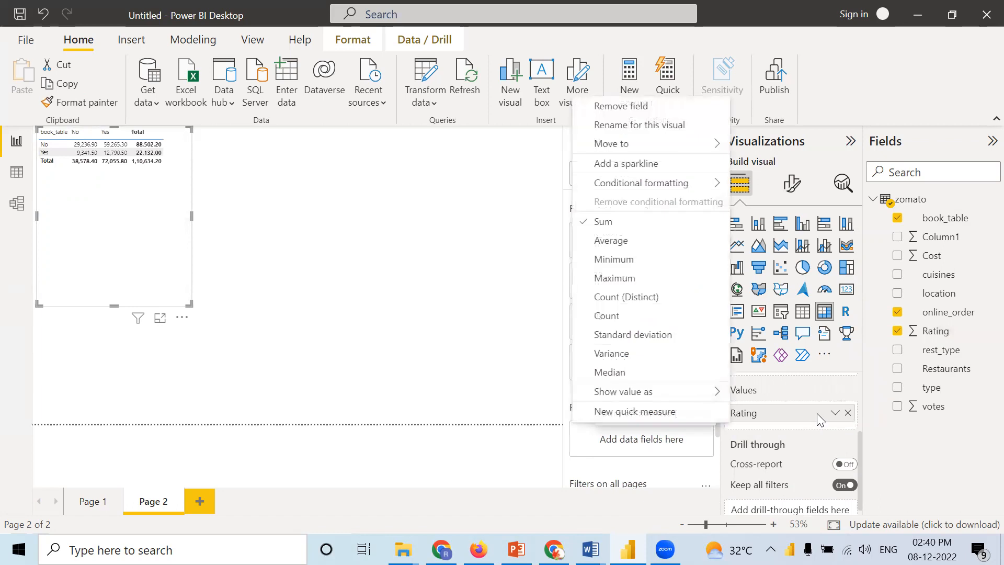
{"action": "left_click", "coordinate": [623, 250]}
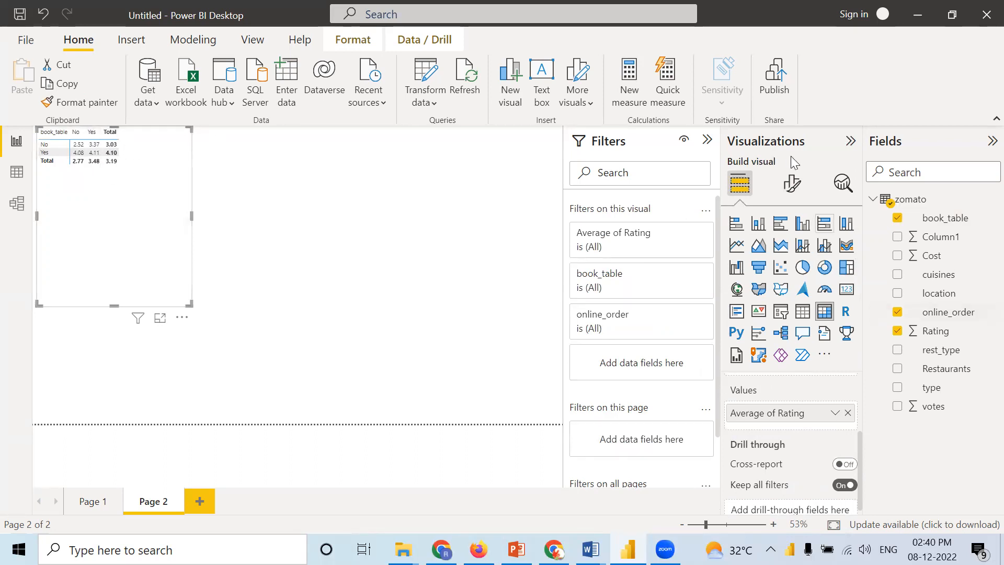
Step: Find the size settings, set the matrix's global font size to 21, and shorten the visual to fit its rows
{"action": "left_click", "coordinate": [792, 183]}
{"action": "left_click", "coordinate": [775, 224]}
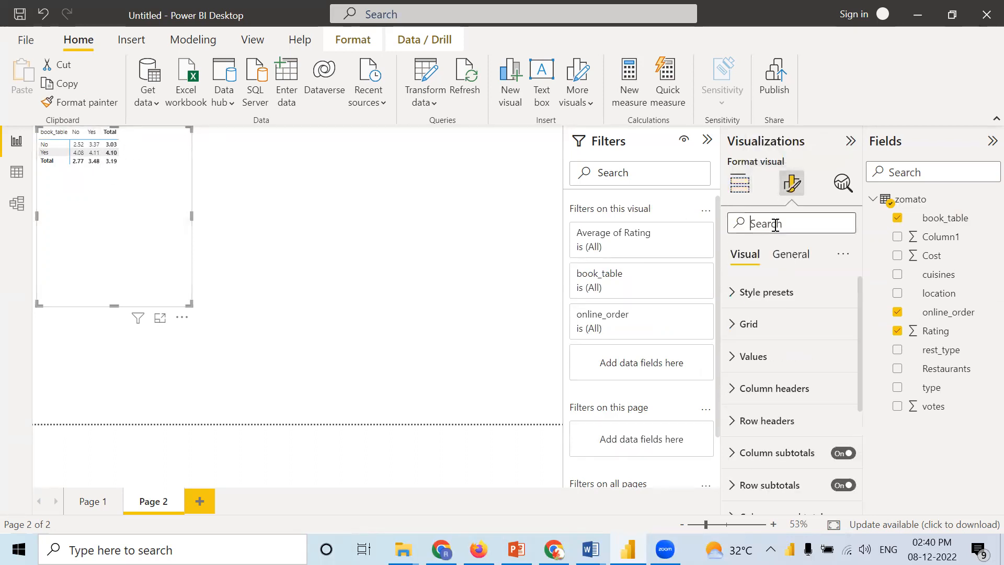
{"action": "type", "text": "size"}
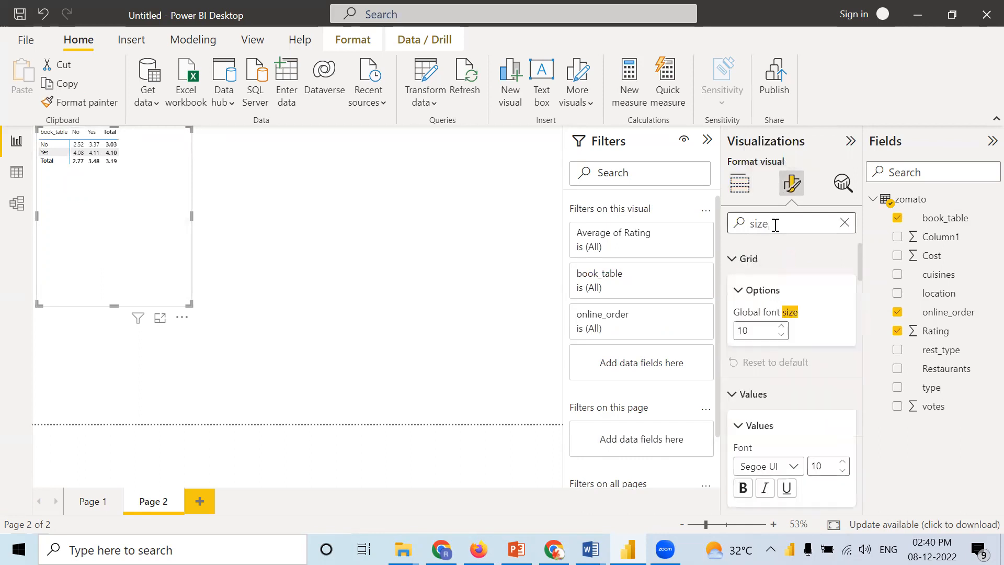
{"action": "left_click", "coordinate": [783, 327]}
{"action": "left_click", "coordinate": [783, 327]}
{"action": "left_click", "coordinate": [782, 327]}
{"action": "left_click", "coordinate": [781, 327]}
{"action": "left_click", "coordinate": [782, 328]}
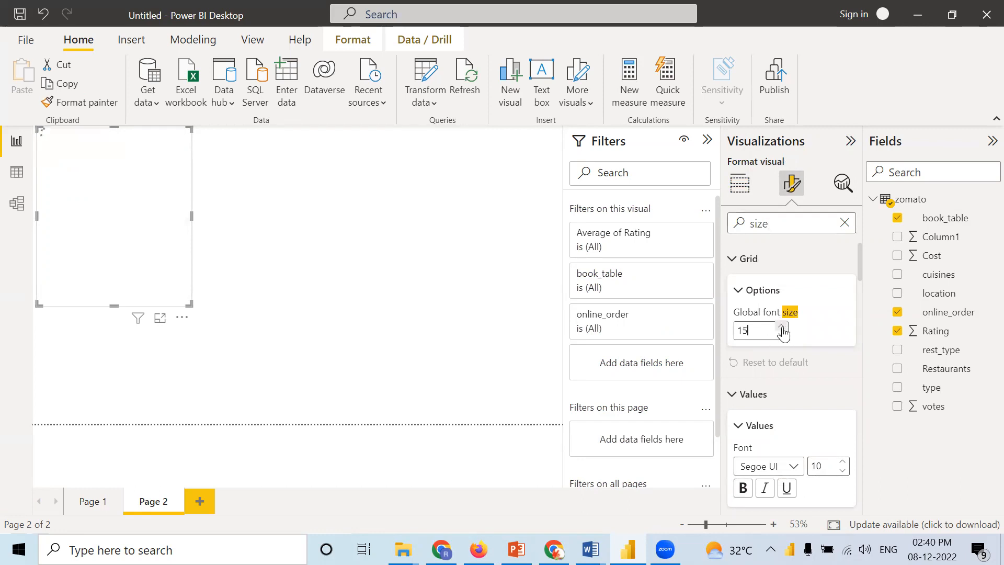
{"action": "left_click", "coordinate": [783, 329]}
{"action": "left_click", "coordinate": [782, 328]}
{"action": "left_click", "coordinate": [783, 328]}
{"action": "left_click", "coordinate": [782, 328]}
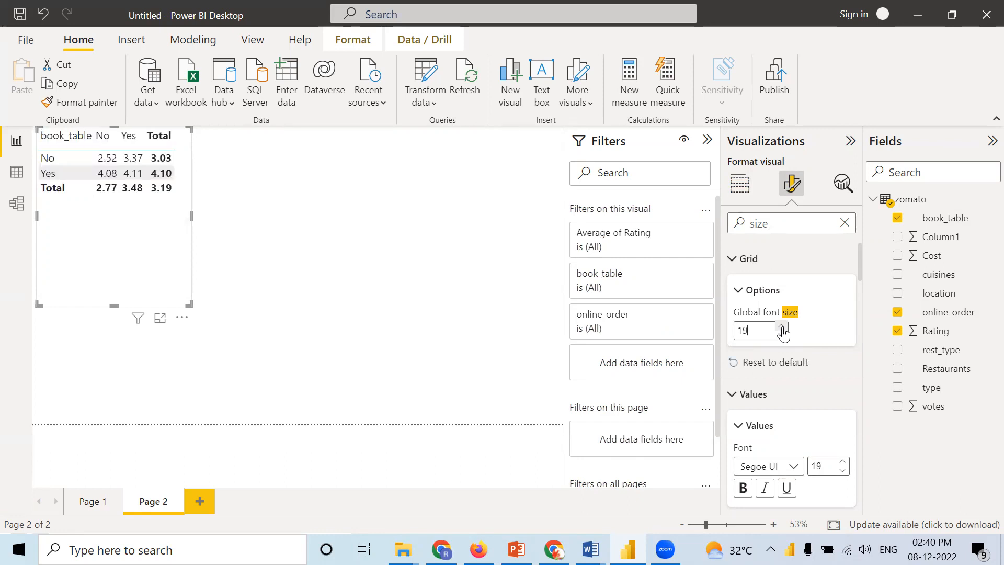
{"action": "left_click", "coordinate": [782, 328]}
{"action": "left_click", "coordinate": [782, 327]}
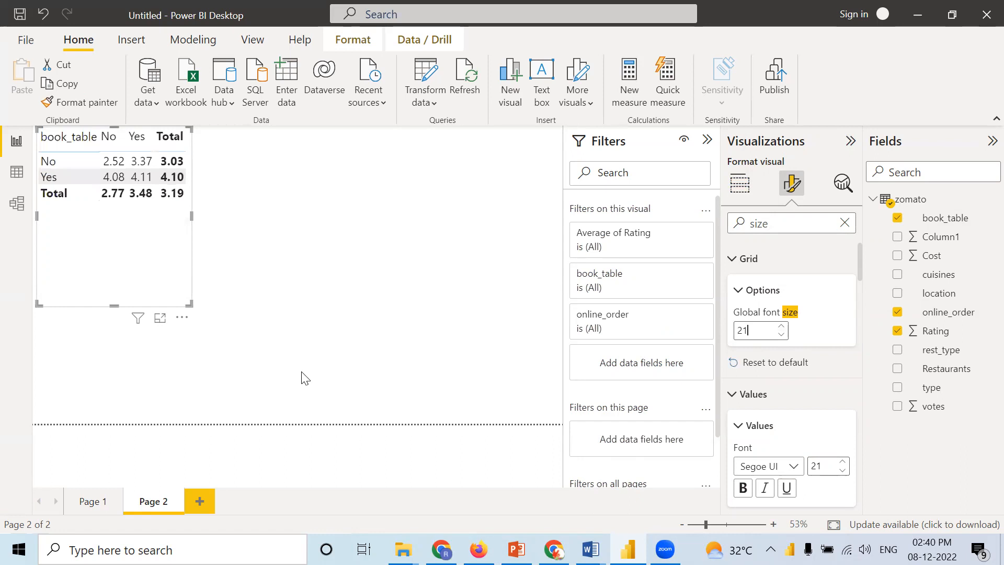
{"action": "left_click_drag", "start_coordinate": [115, 305], "coordinate": [134, 212]}
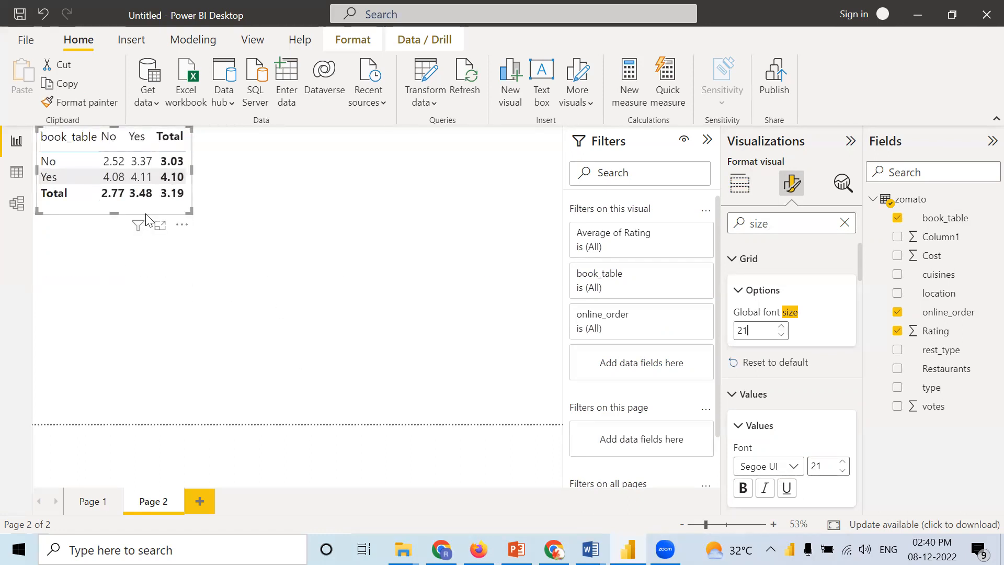
{"action": "left_click", "coordinate": [844, 225]}
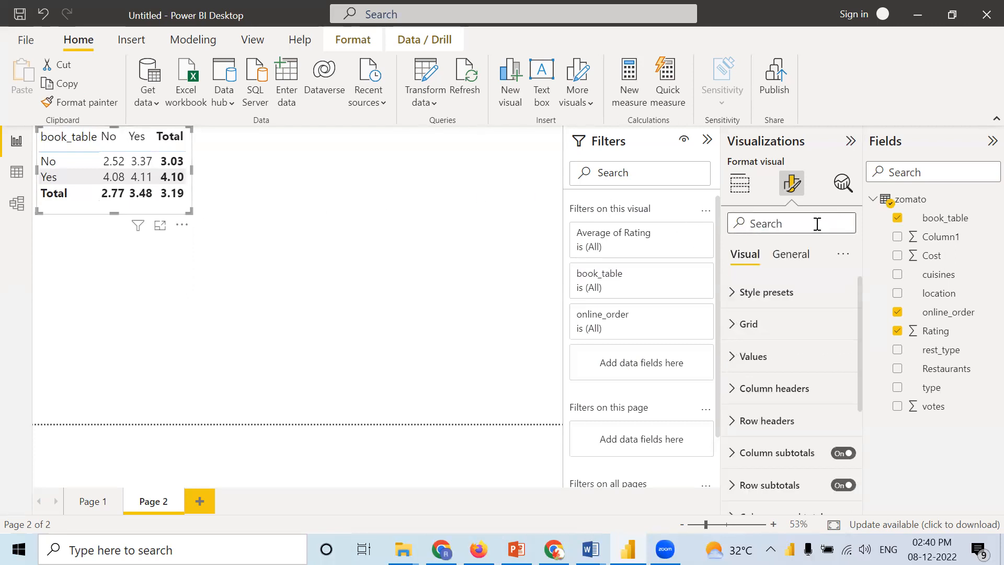
Step: Apply the Minimal style preset to the matrix
{"action": "left_click", "coordinate": [735, 298]}
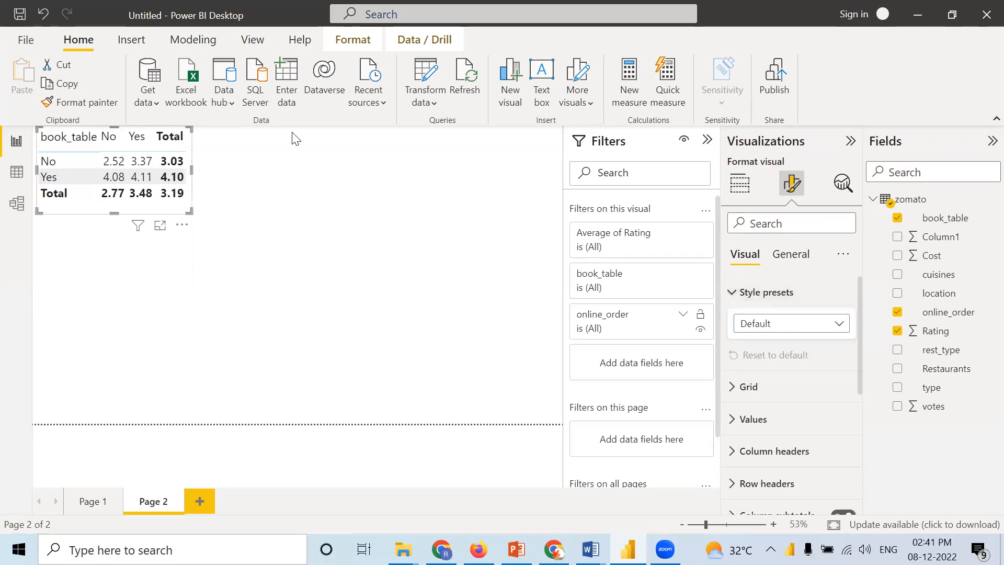
{"action": "left_click", "coordinate": [774, 327]}
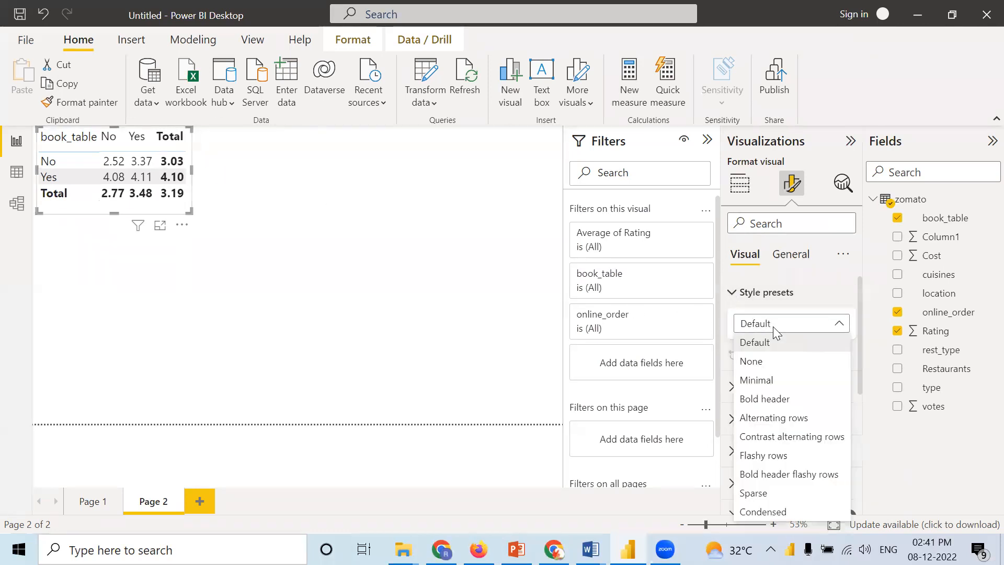
{"action": "left_click", "coordinate": [756, 381]}
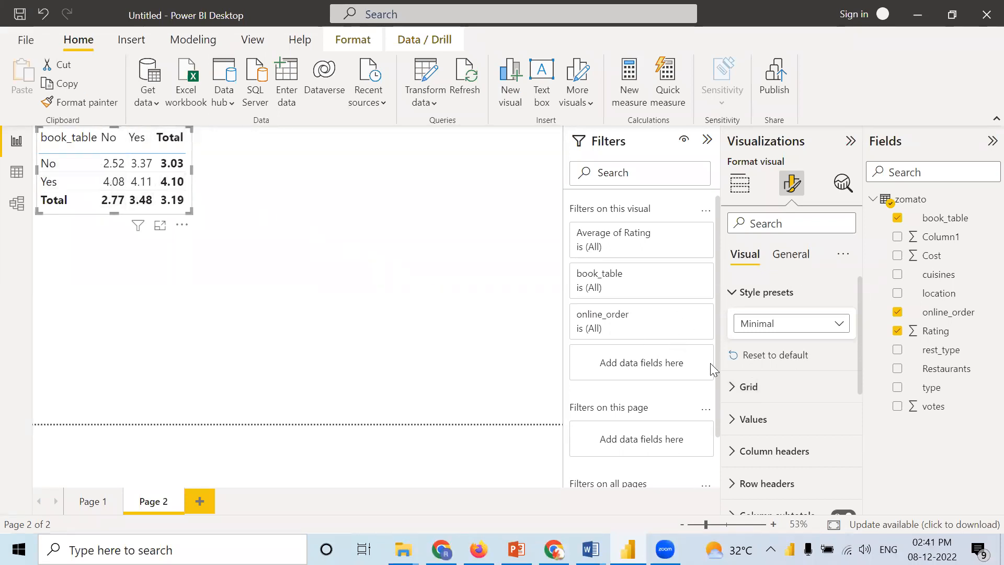
Step: Set the matrix's horizontal gridline color to the dark #252423 swatch
{"action": "left_click", "coordinate": [735, 386]}
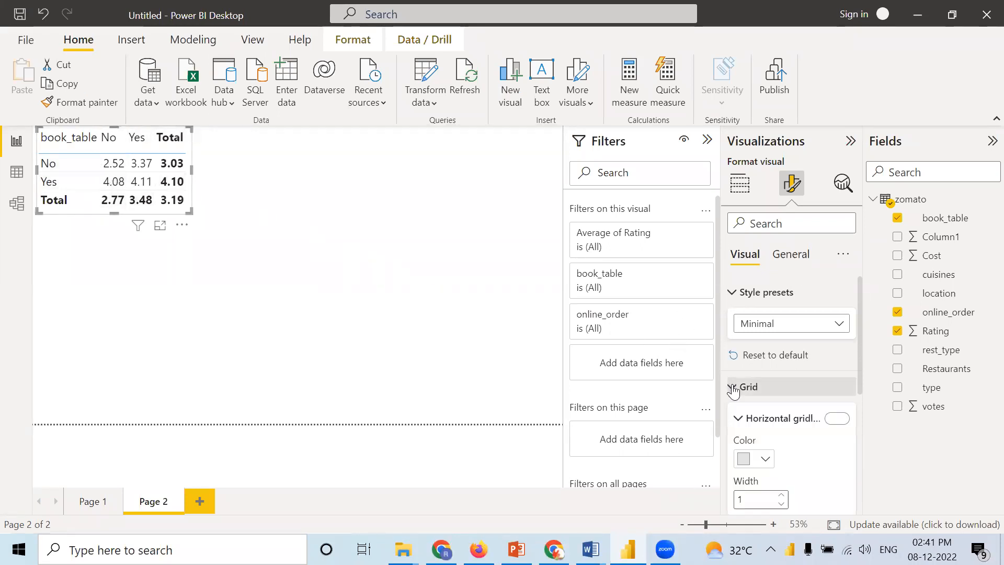
{"action": "left_click", "coordinate": [759, 460]}
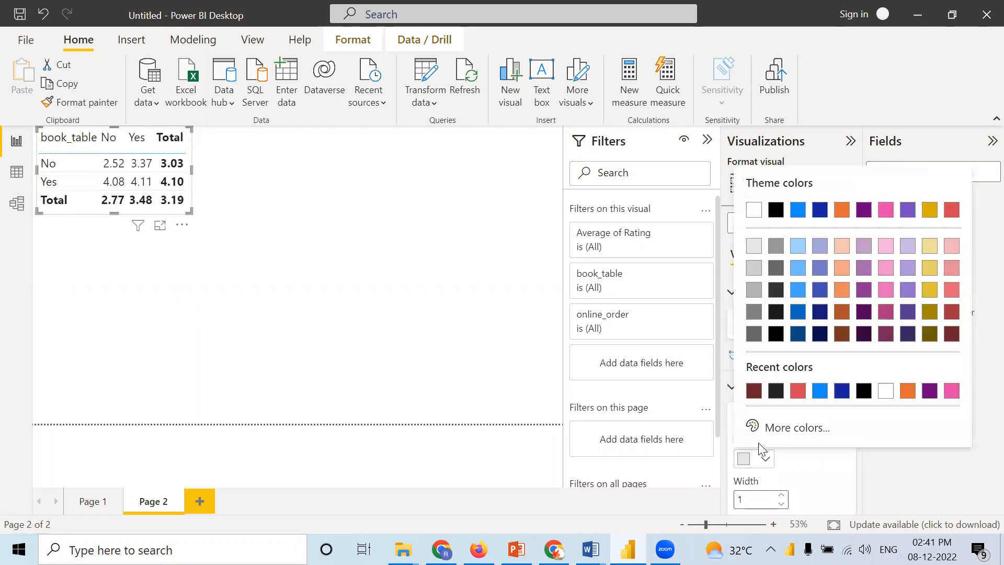
{"action": "left_click", "coordinate": [776, 392]}
Step: Turn on the matrix's vertical gridlines and give them the same near-black color as the horizontal ones
{"action": "scroll", "coordinate": [829, 423], "scroll_direction": "down", "scroll_amount": 1}
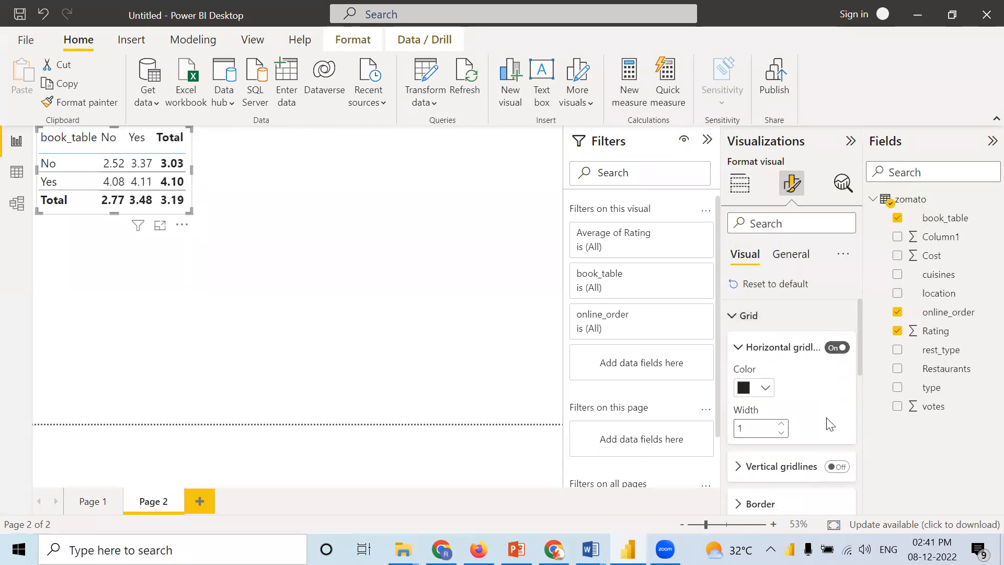
{"action": "scroll", "coordinate": [827, 422], "scroll_direction": "down", "scroll_amount": 1}
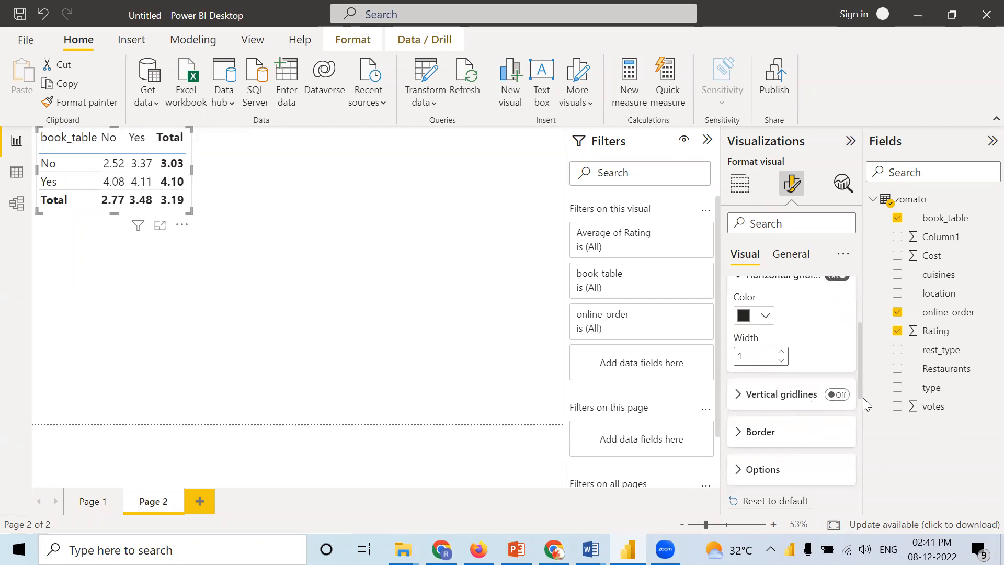
{"action": "left_click", "coordinate": [837, 395]}
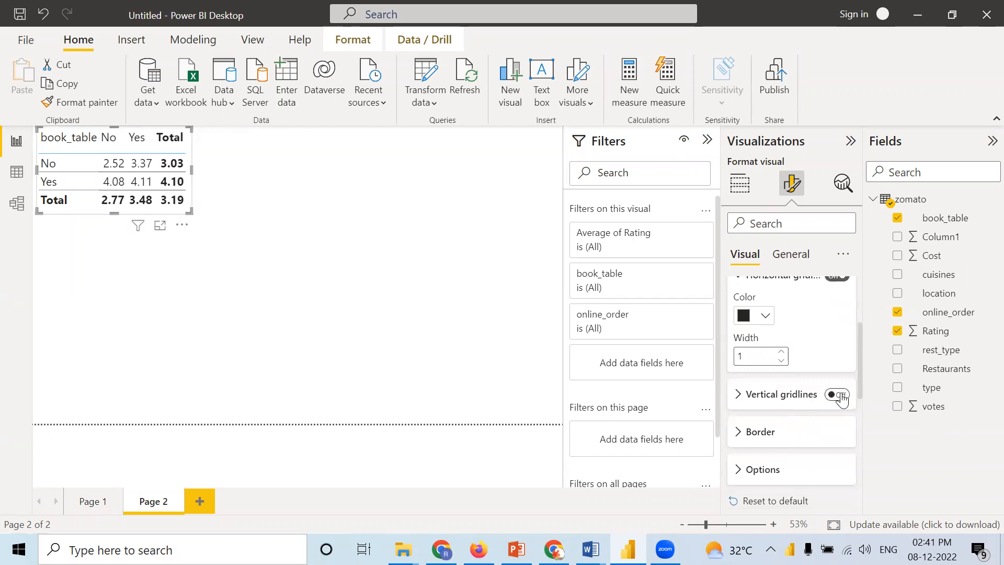
{"action": "left_click", "coordinate": [738, 394]}
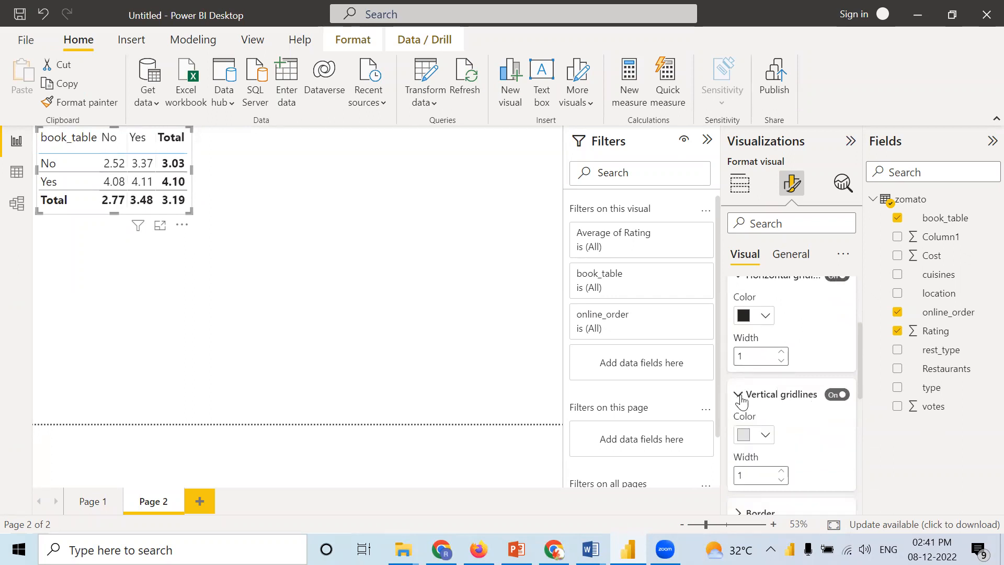
{"action": "left_click", "coordinate": [765, 437]}
{"action": "left_click", "coordinate": [753, 364]}
Step: Enable top, bottom, left and right borders for all sections of the matrix
{"action": "scroll", "coordinate": [779, 407], "scroll_direction": "down", "scroll_amount": 2}
{"action": "left_click", "coordinate": [739, 443]}
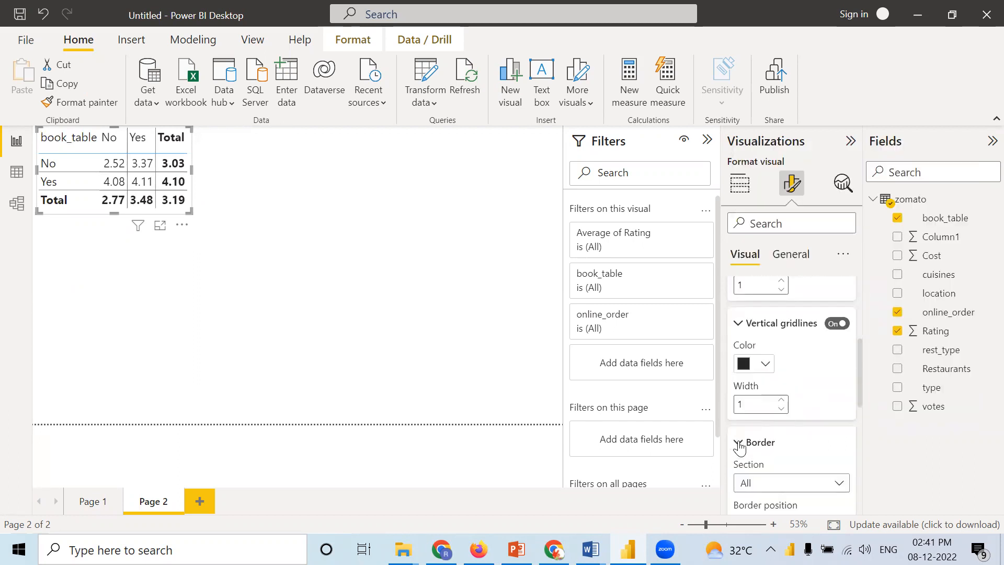
{"action": "scroll", "coordinate": [748, 453], "scroll_direction": "down", "scroll_amount": 1}
{"action": "scroll", "coordinate": [748, 453], "scroll_direction": "down", "scroll_amount": 3}
{"action": "left_click", "coordinate": [739, 414]}
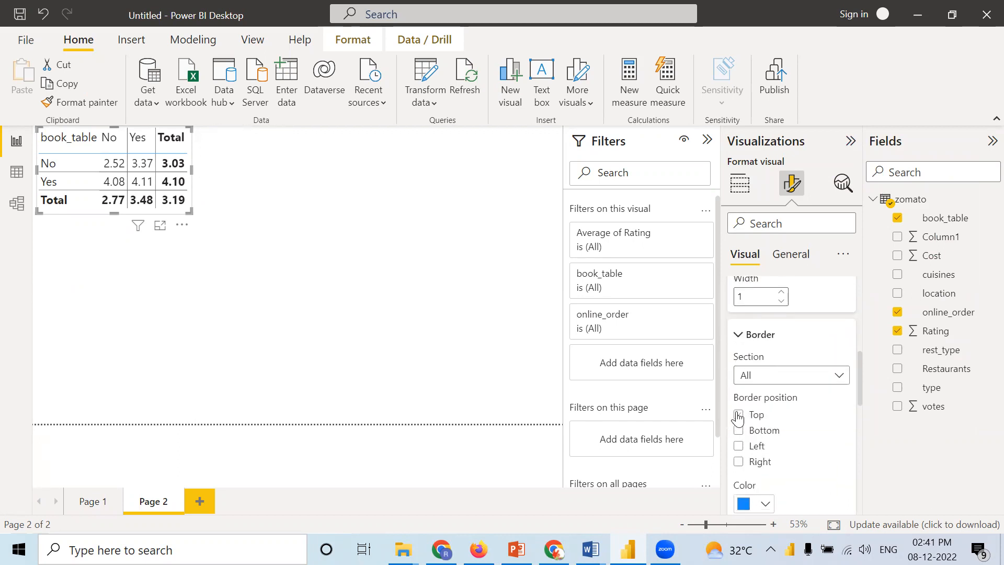
{"action": "left_click", "coordinate": [739, 446]}
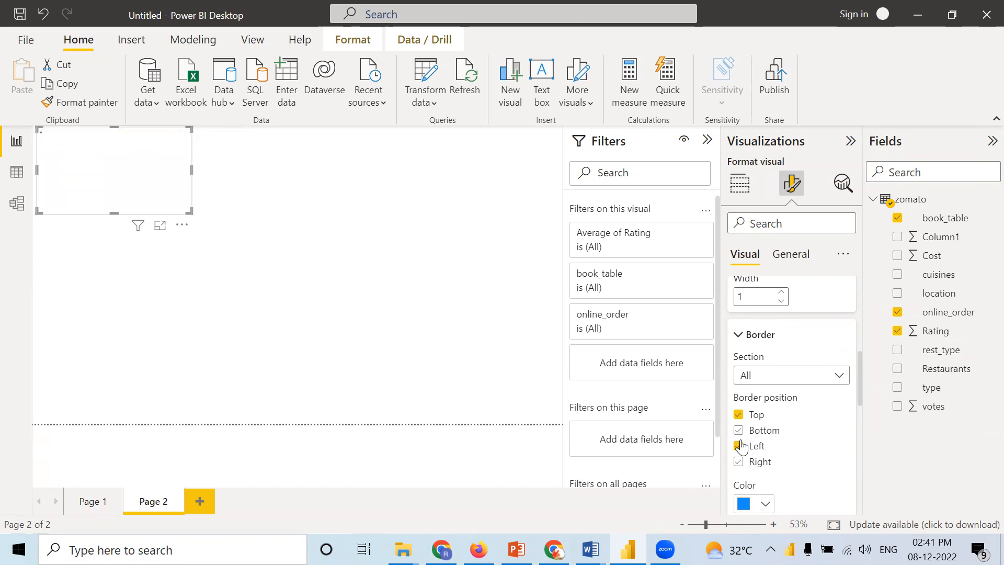
Step: Check the matrix's remaining grid settings, including border color and width, row padding and global font size
{"action": "scroll", "coordinate": [795, 460], "scroll_direction": "down", "scroll_amount": 2}
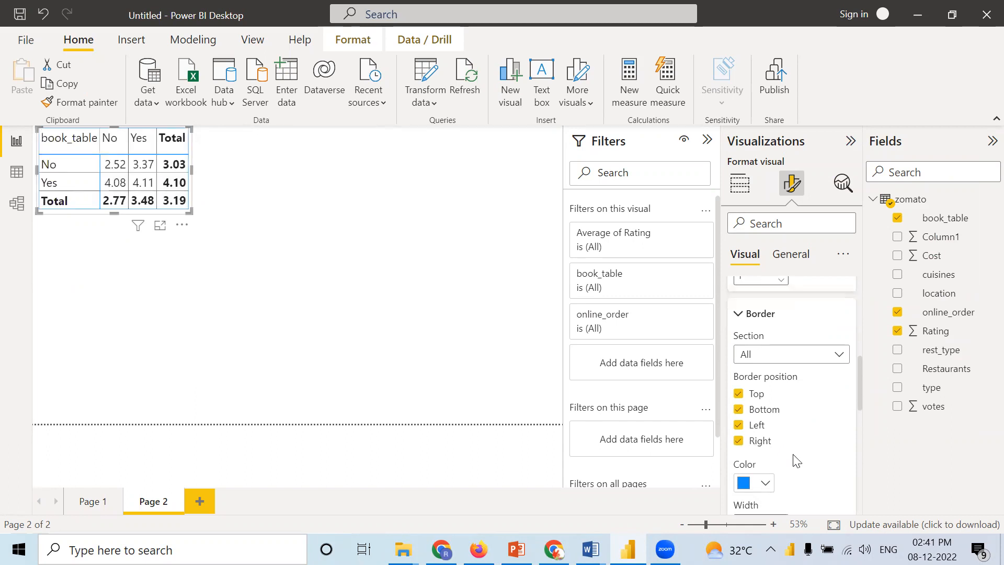
{"action": "scroll", "coordinate": [795, 460], "scroll_direction": "down", "scroll_amount": 3}
{"action": "scroll", "coordinate": [792, 454], "scroll_direction": "down", "scroll_amount": 2}
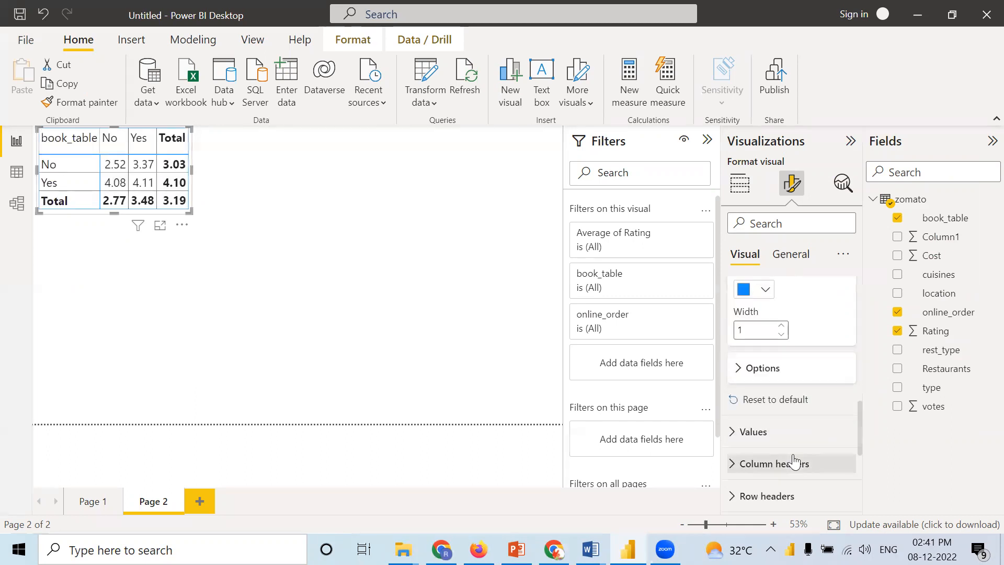
{"action": "left_click", "coordinate": [740, 368]}
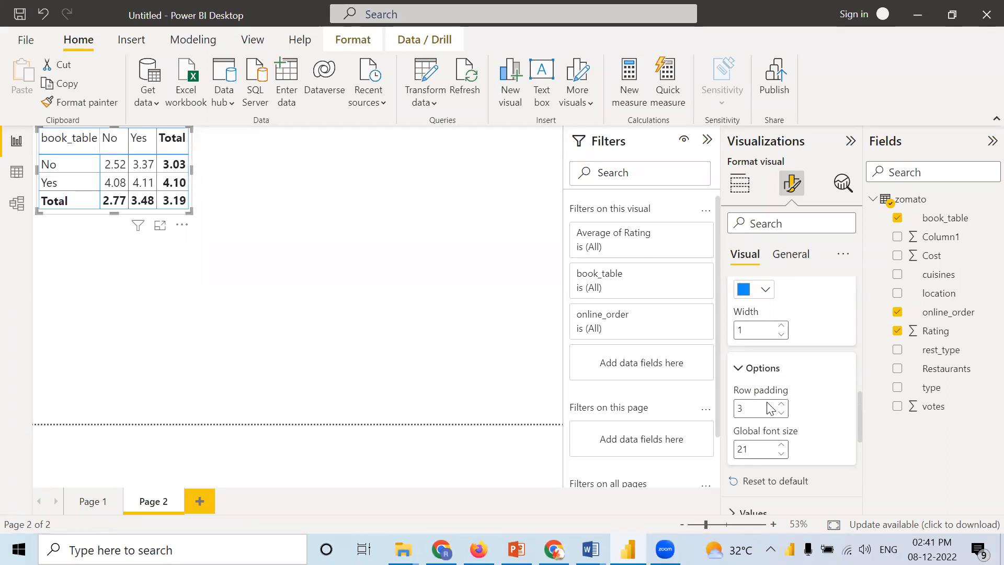
{"action": "scroll", "coordinate": [779, 417], "scroll_direction": "down", "scroll_amount": 2}
{"action": "scroll", "coordinate": [780, 417], "scroll_direction": "down", "scroll_amount": 3}
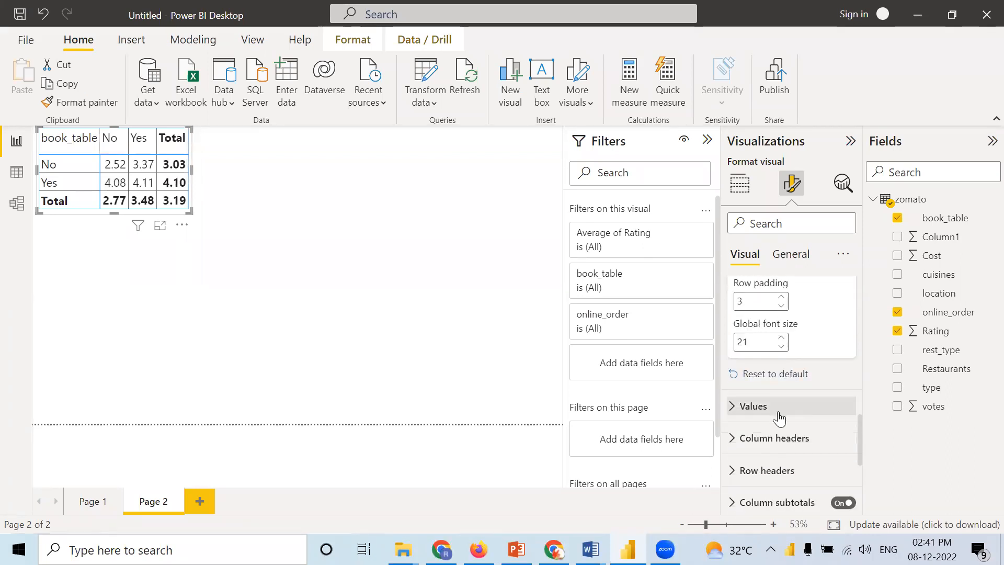
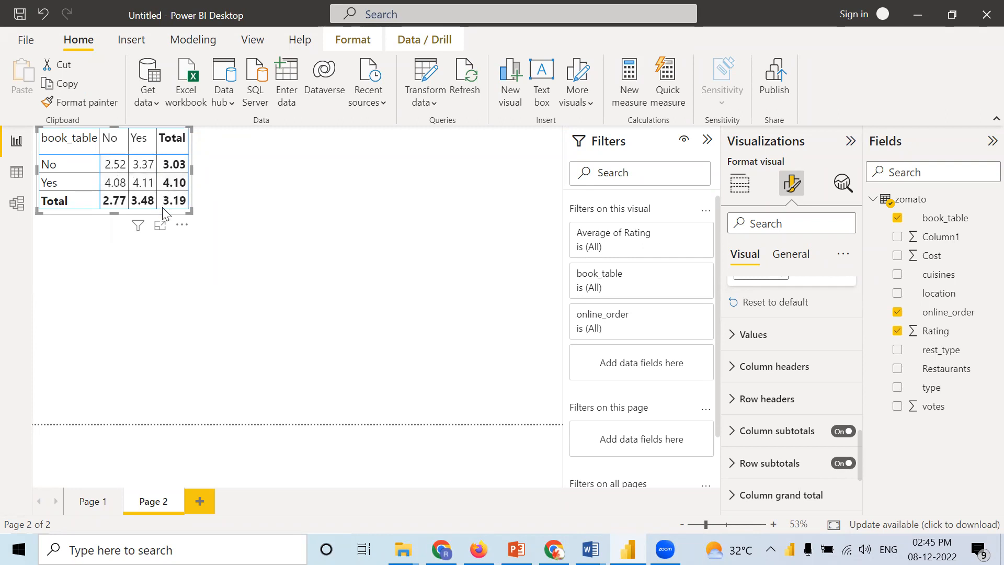
Step: Add an empty card visual to the page, move the matrix lower, and place the card above it
{"action": "left_click", "coordinate": [266, 210]}
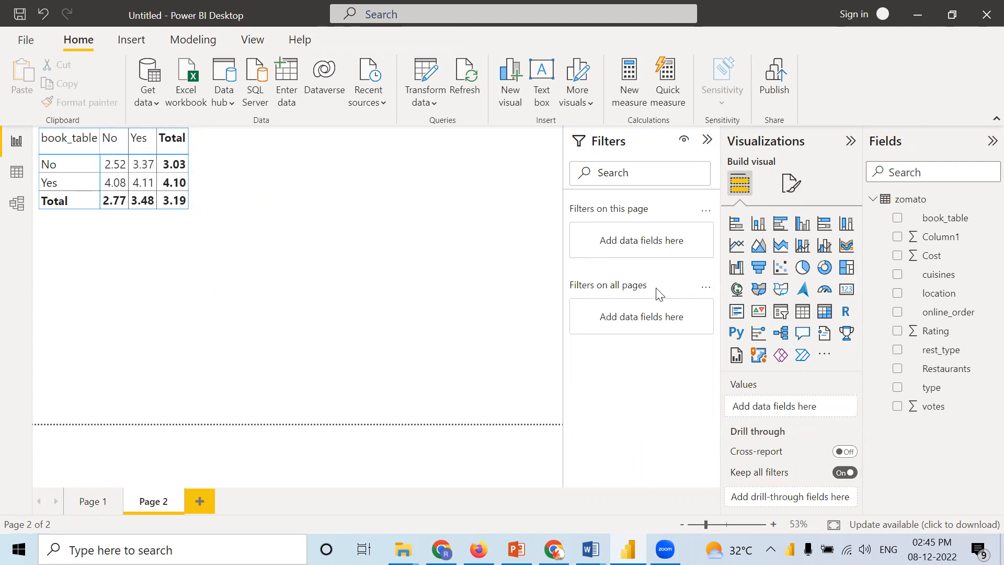
{"action": "left_click", "coordinate": [845, 291]}
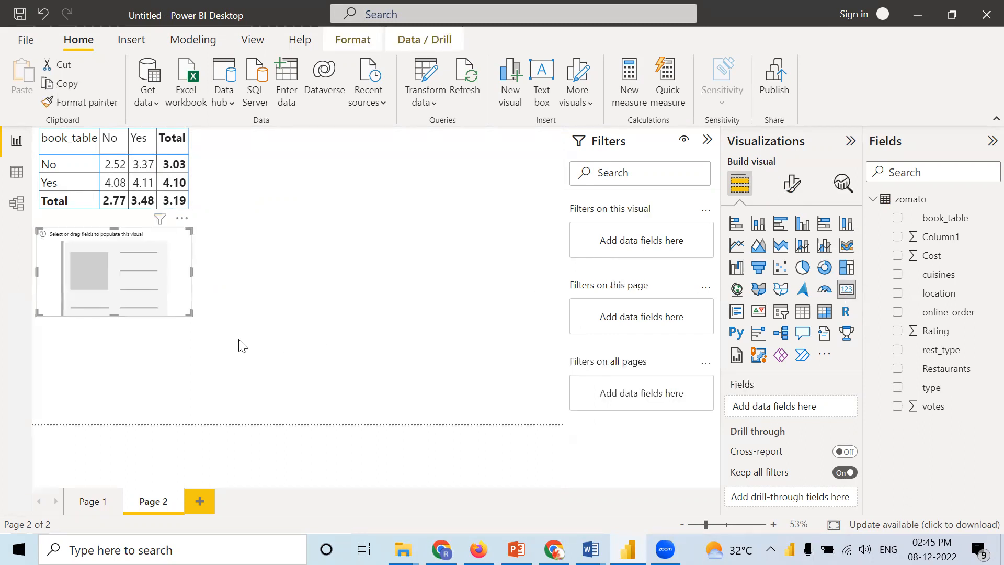
{"action": "left_click_drag", "start_coordinate": [136, 282], "coordinate": [382, 205]}
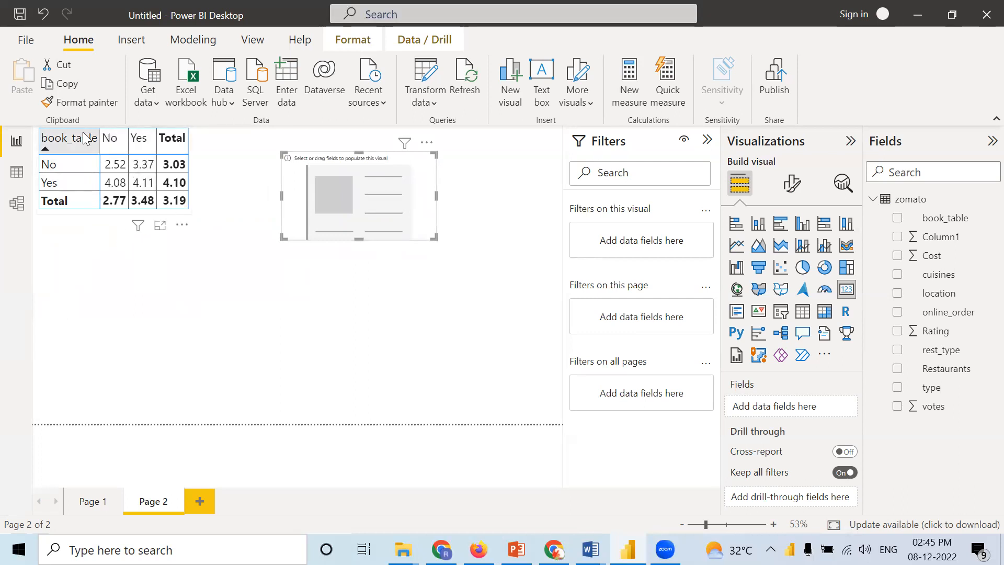
{"action": "left_click", "coordinate": [190, 226]}
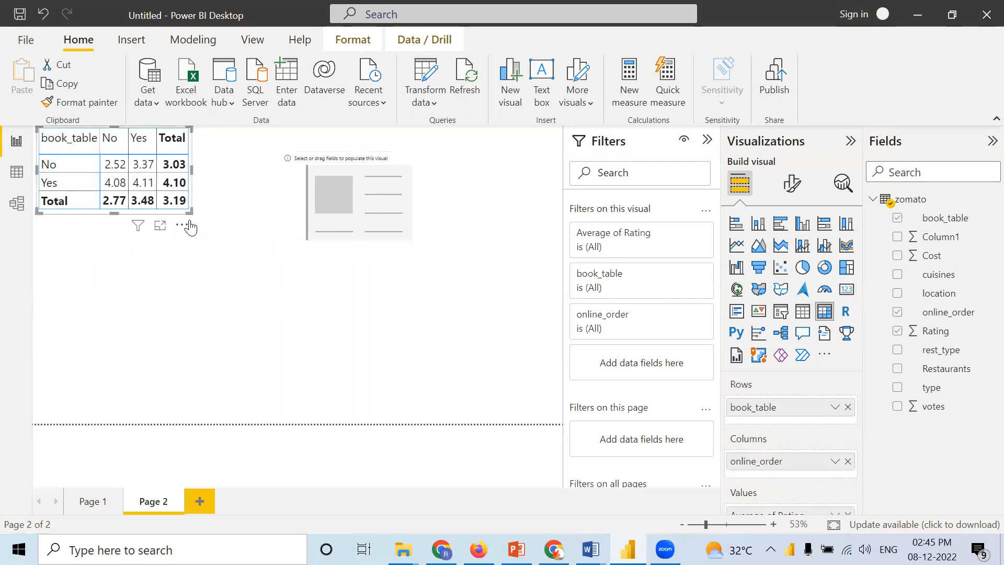
{"action": "left_click_drag", "start_coordinate": [190, 226], "coordinate": [193, 359]}
{"action": "left_click_drag", "start_coordinate": [306, 201], "coordinate": [176, 192]}
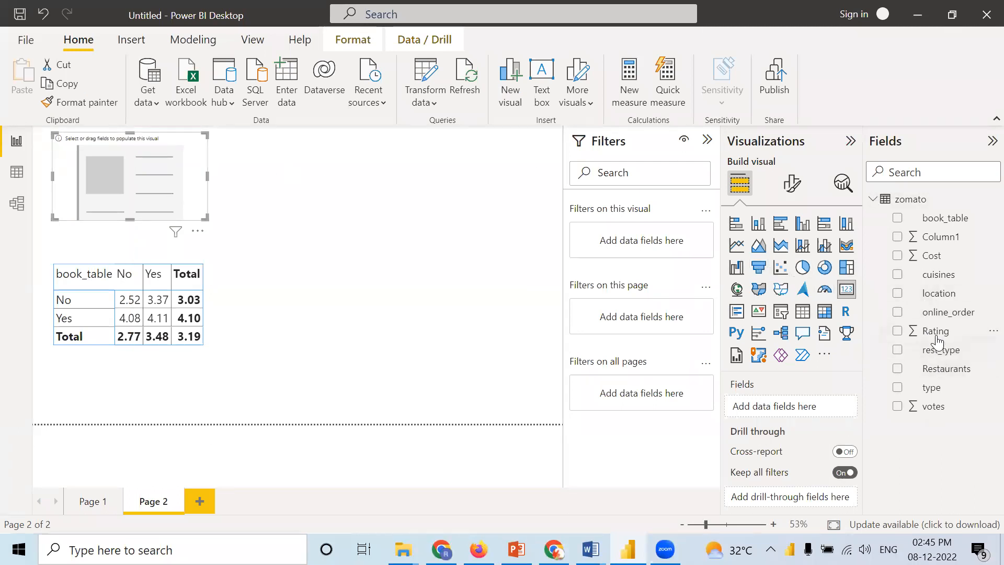
Step: Show the average of Rating in the card and shrink the card around its value
{"action": "left_click_drag", "start_coordinate": [935, 335], "coordinate": [770, 397]}
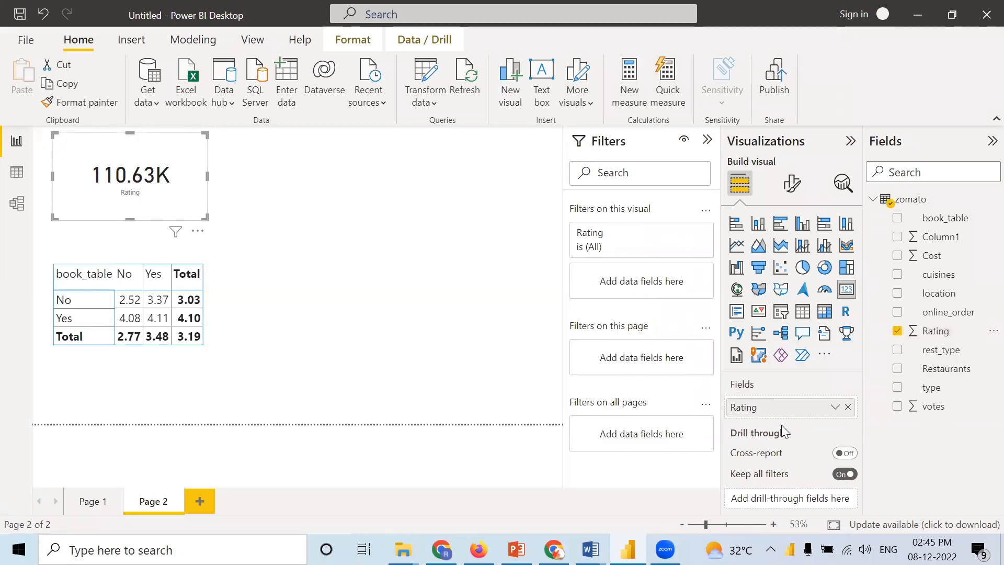
{"action": "right_click", "coordinate": [765, 410]}
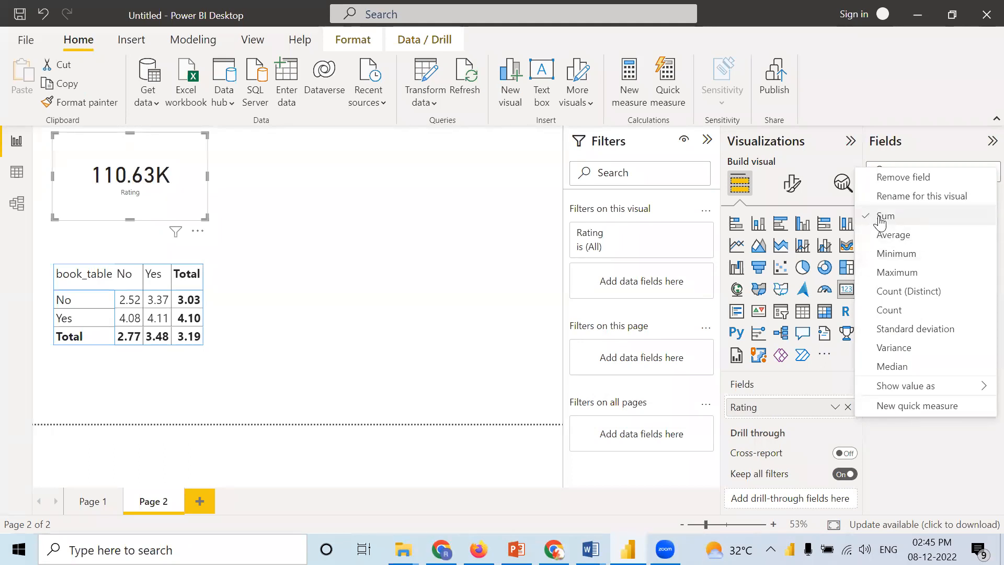
{"action": "left_click", "coordinate": [878, 236]}
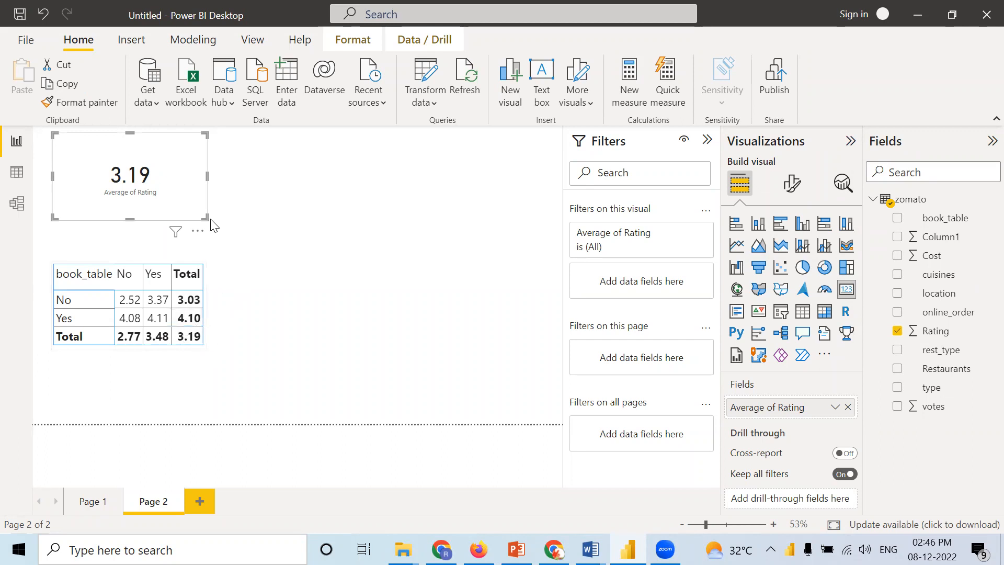
{"action": "left_click_drag", "start_coordinate": [183, 211], "coordinate": [163, 209]}
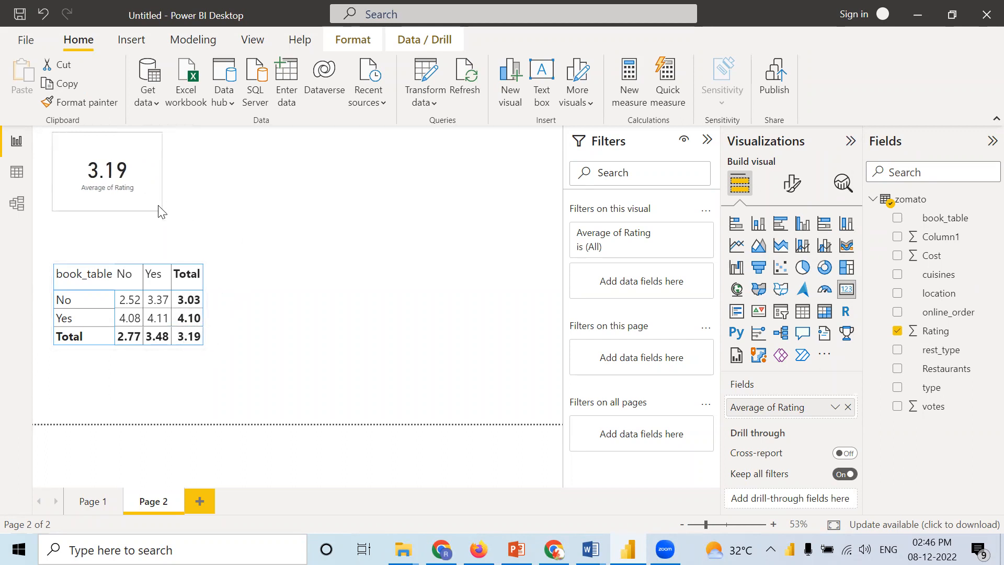
{"action": "left_click", "coordinate": [199, 198]}
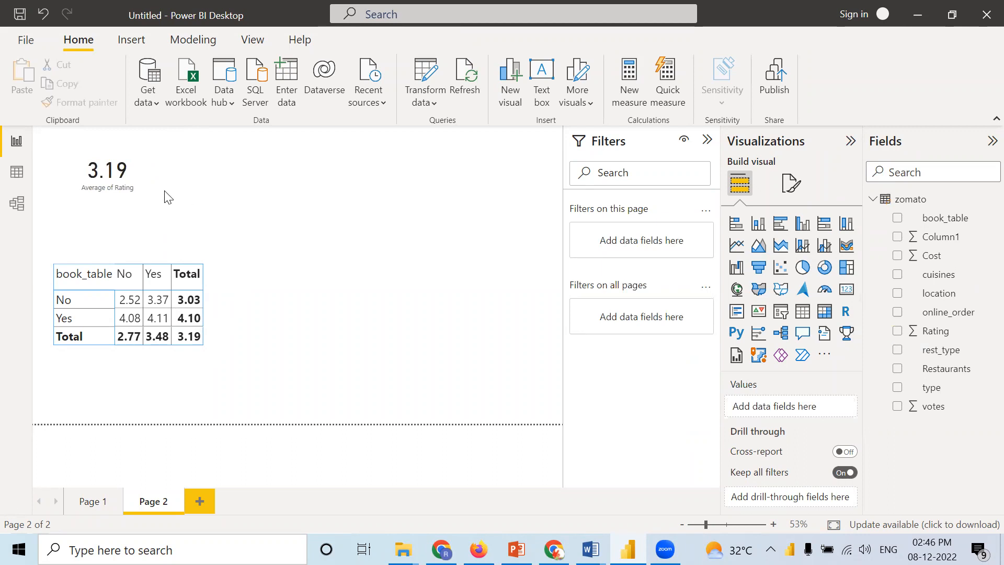
Step: Duplicate the average rating card, place the copy beside it, and replace its field with Cost
{"action": "left_click", "coordinate": [138, 188]}
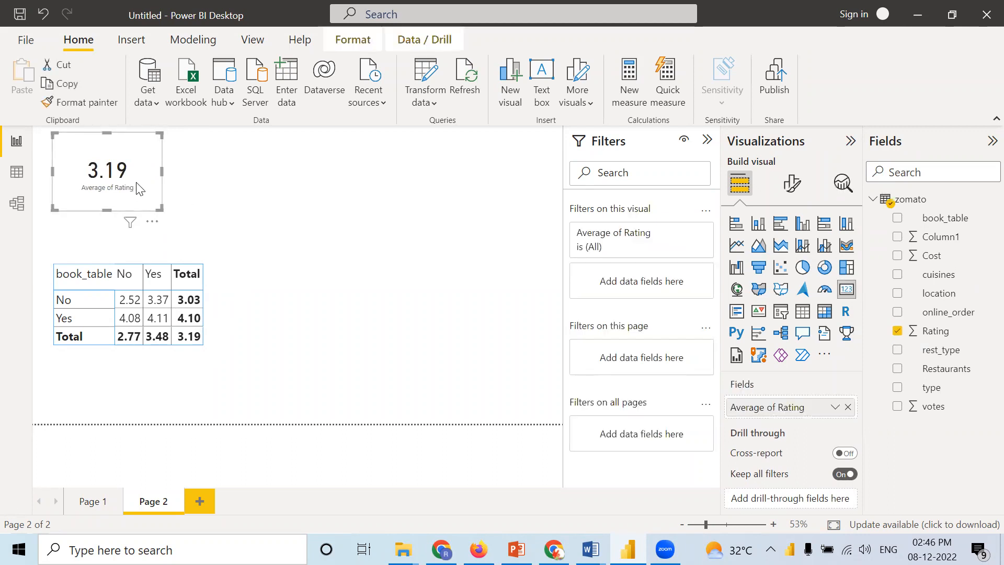
{"action": "key", "text": "ctrl+c"}
{"action": "key", "text": "ctrl+v"}
{"action": "left_click_drag", "start_coordinate": [136, 183], "coordinate": [264, 181]}
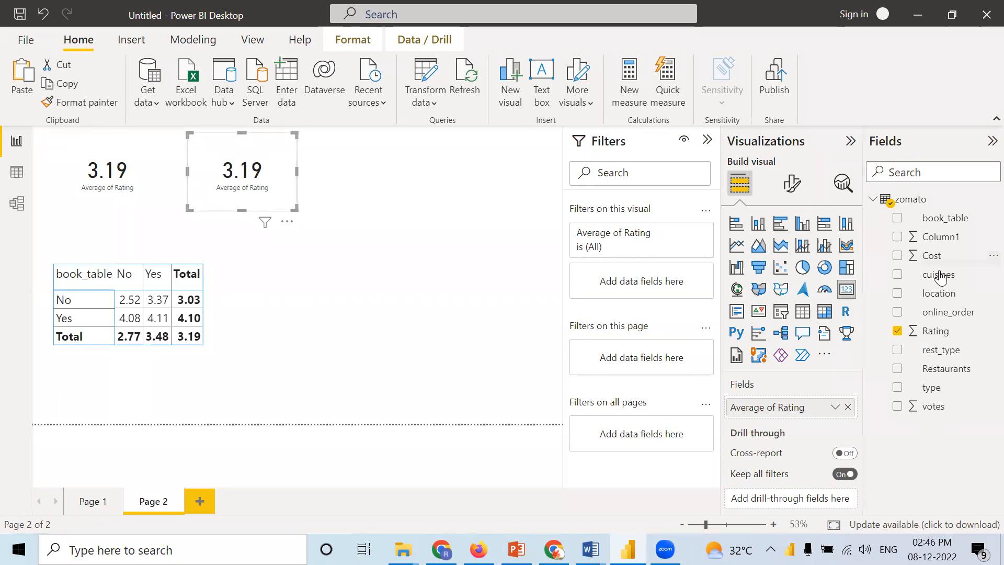
{"action": "left_click", "coordinate": [847, 408]}
{"action": "left_click_drag", "start_coordinate": [939, 260], "coordinate": [772, 410]}
{"action": "left_click", "coordinate": [455, 230]}
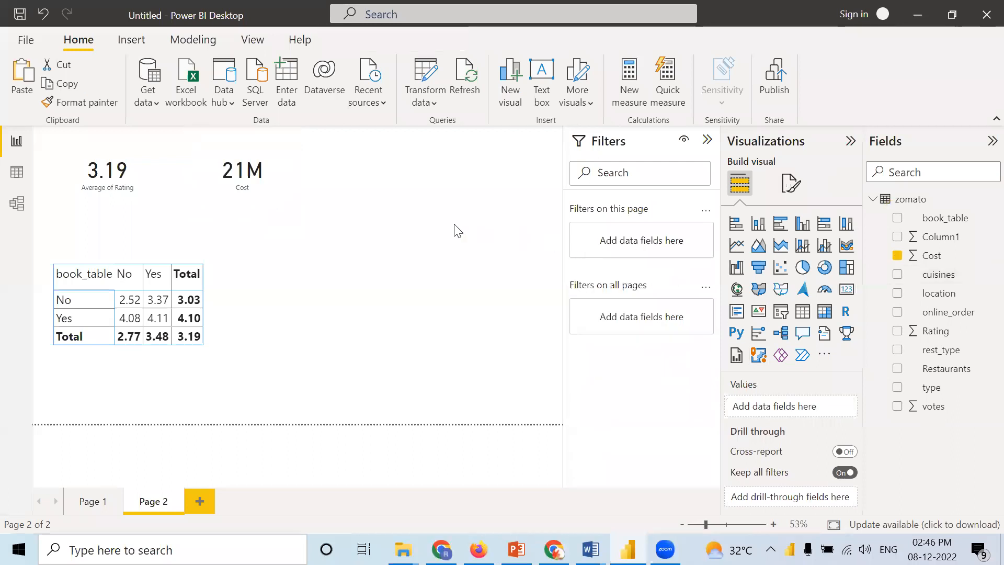
Step: Paste another copy of the rating card beyond the Cost card and replace its field with type
{"action": "key", "text": "ctrl+v"}
{"action": "left_click_drag", "start_coordinate": [130, 181], "coordinate": [403, 183]}
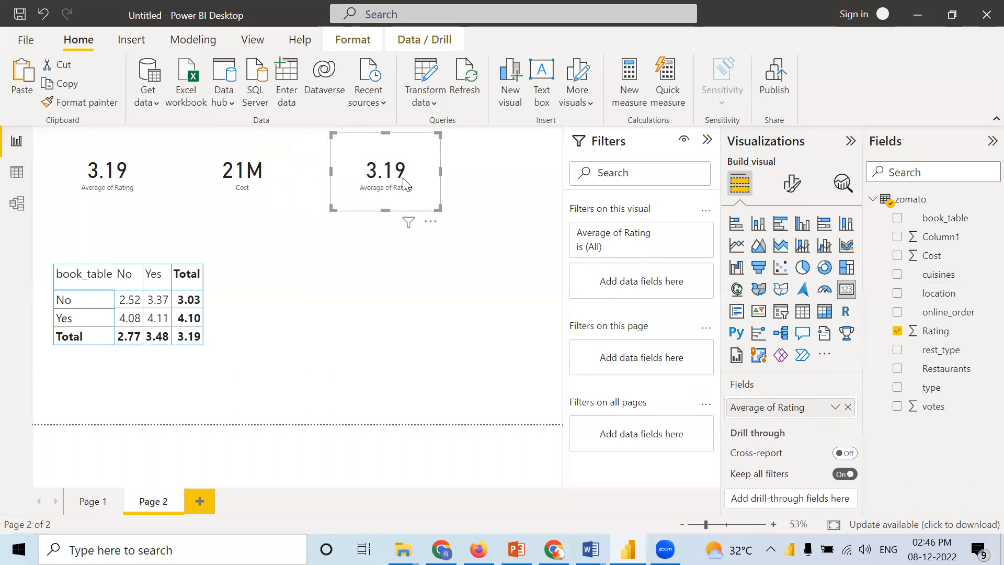
{"action": "left_click", "coordinate": [848, 407]}
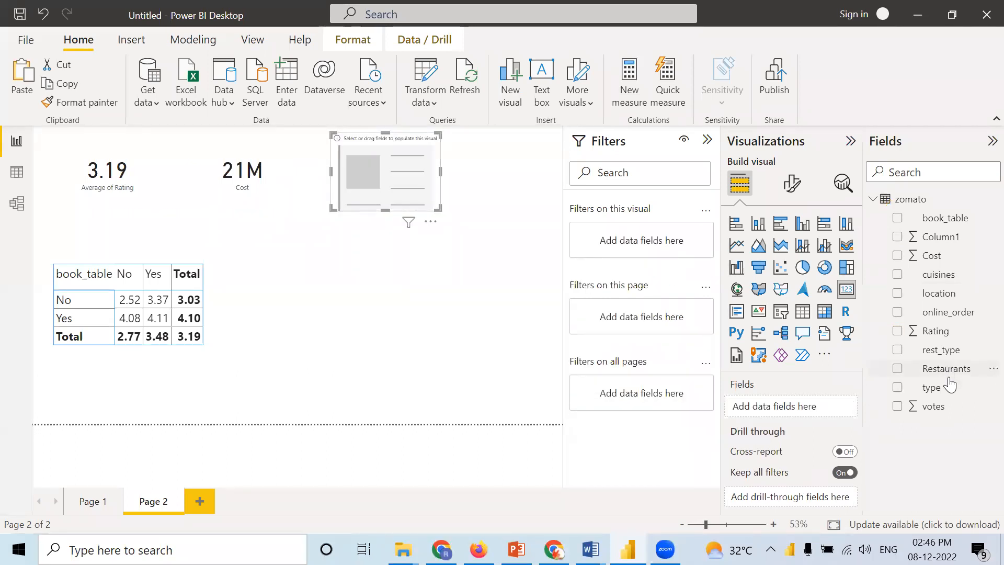
{"action": "left_click_drag", "start_coordinate": [937, 388], "coordinate": [812, 406]}
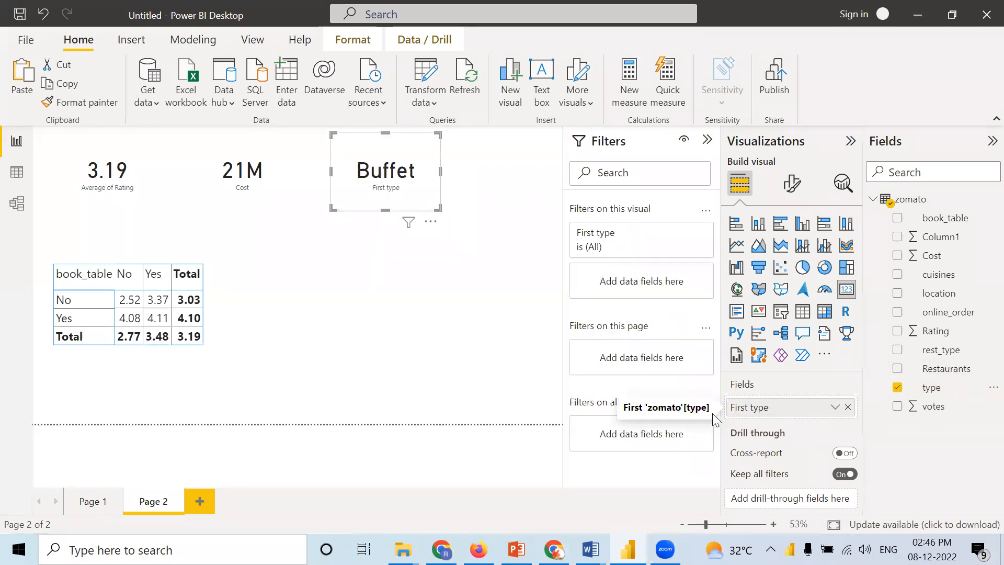
{"action": "left_click", "coordinate": [515, 340]}
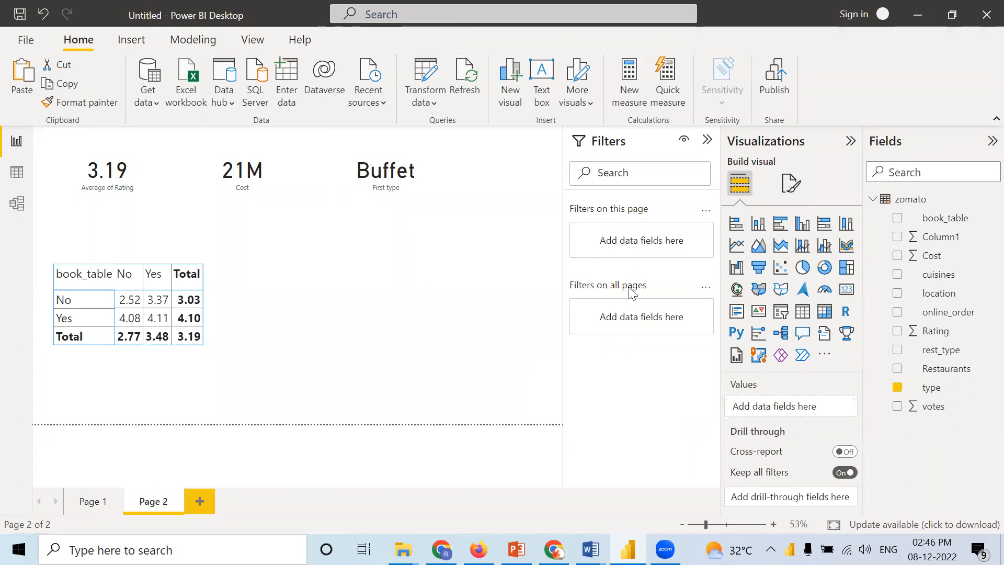
Step: Add a donut chart below the type card with type as legend and Cost as values
{"action": "left_click", "coordinate": [821, 273]}
{"action": "left_click_drag", "start_coordinate": [447, 291], "coordinate": [505, 411]}
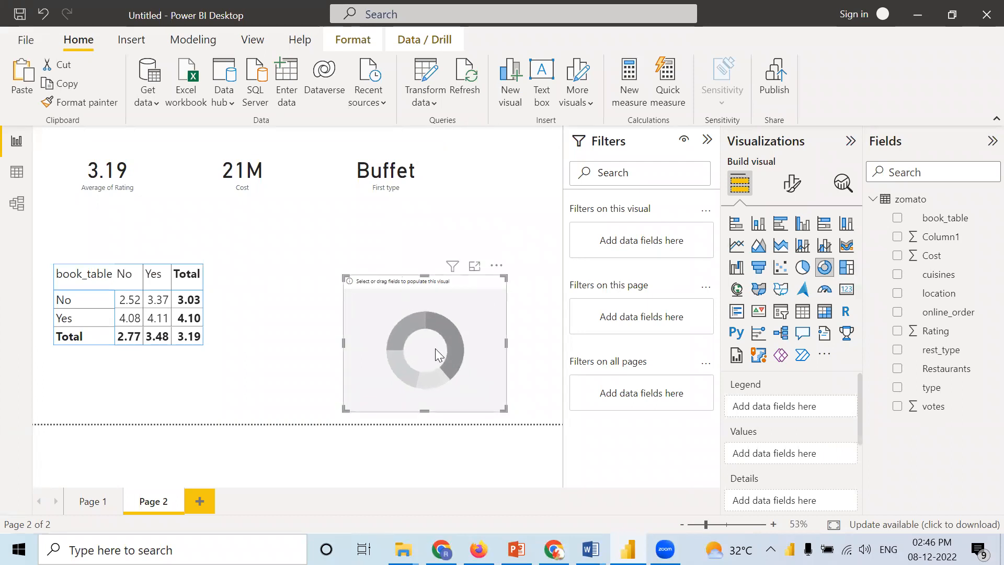
{"action": "left_click_drag", "start_coordinate": [440, 351], "coordinate": [395, 309]}
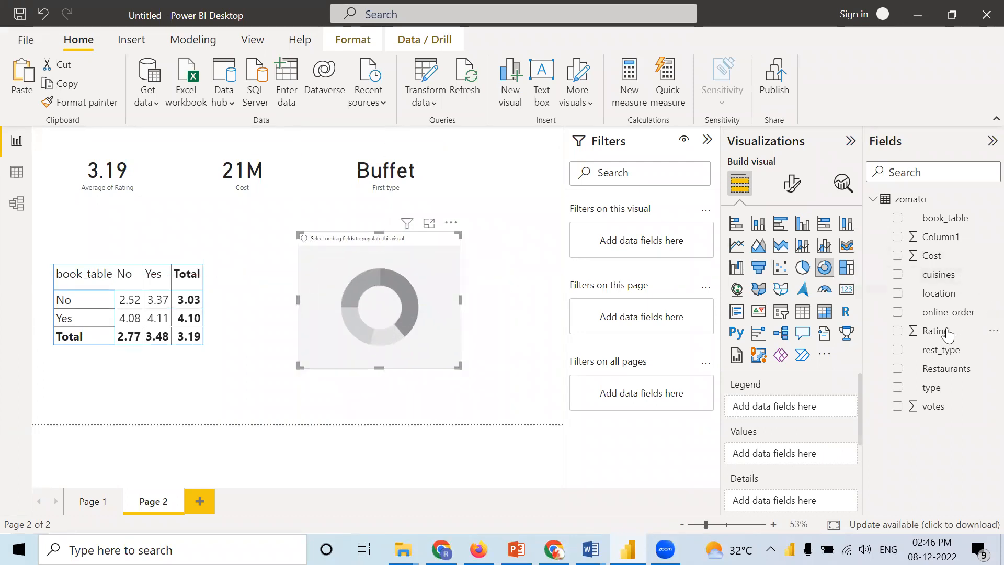
{"action": "left_click_drag", "start_coordinate": [936, 390], "coordinate": [802, 406]}
{"action": "left_click_drag", "start_coordinate": [928, 256], "coordinate": [781, 462]}
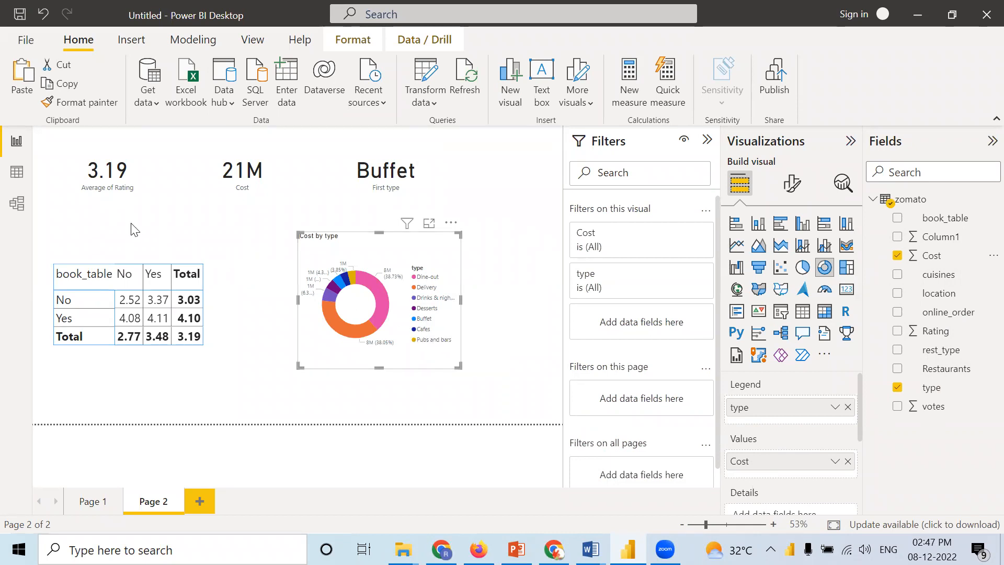
Step: Check the distinct values of the type column in the zomato data table and return to the report
{"action": "left_click", "coordinate": [17, 172]}
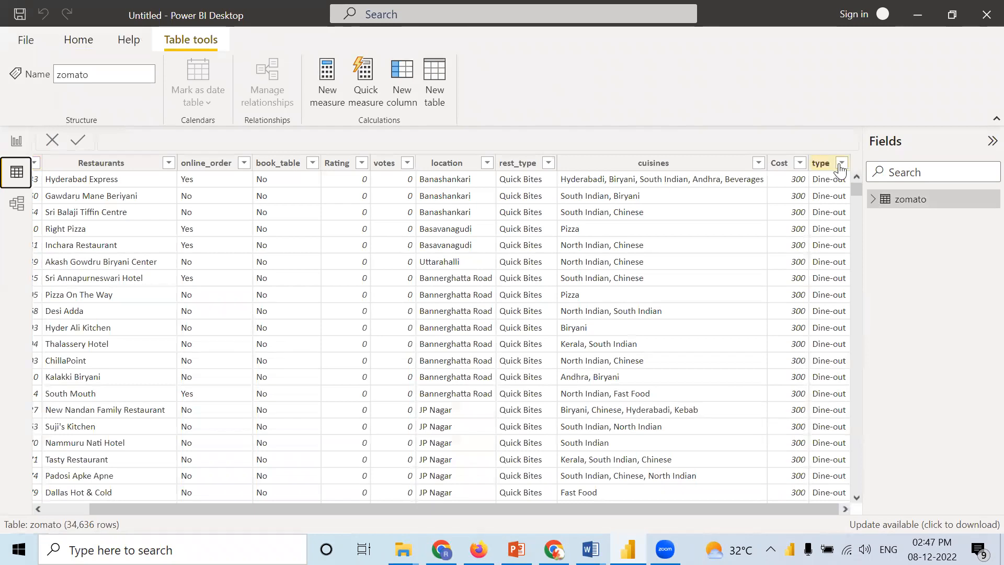
{"action": "left_click", "coordinate": [840, 165]}
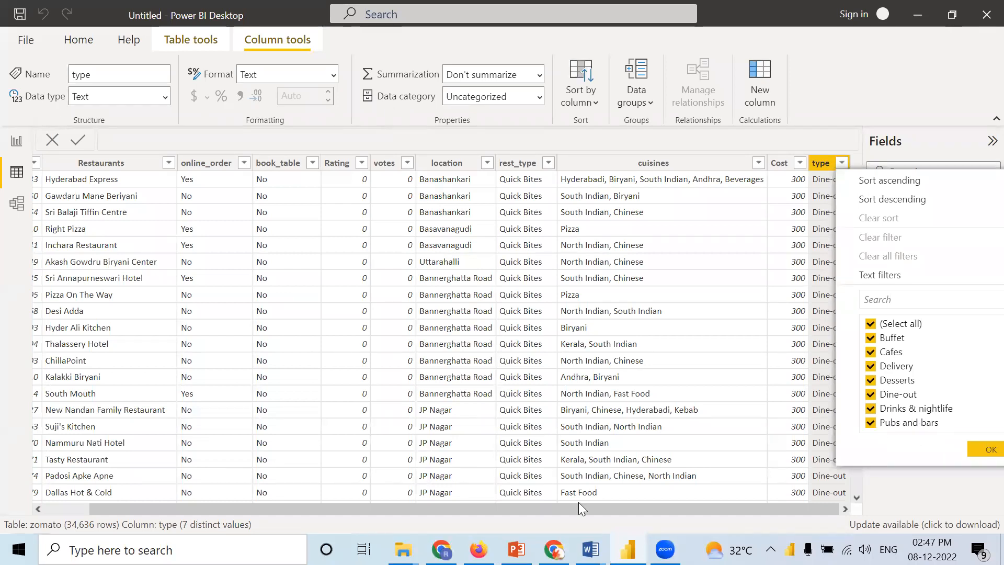
{"action": "left_click", "coordinate": [19, 140]}
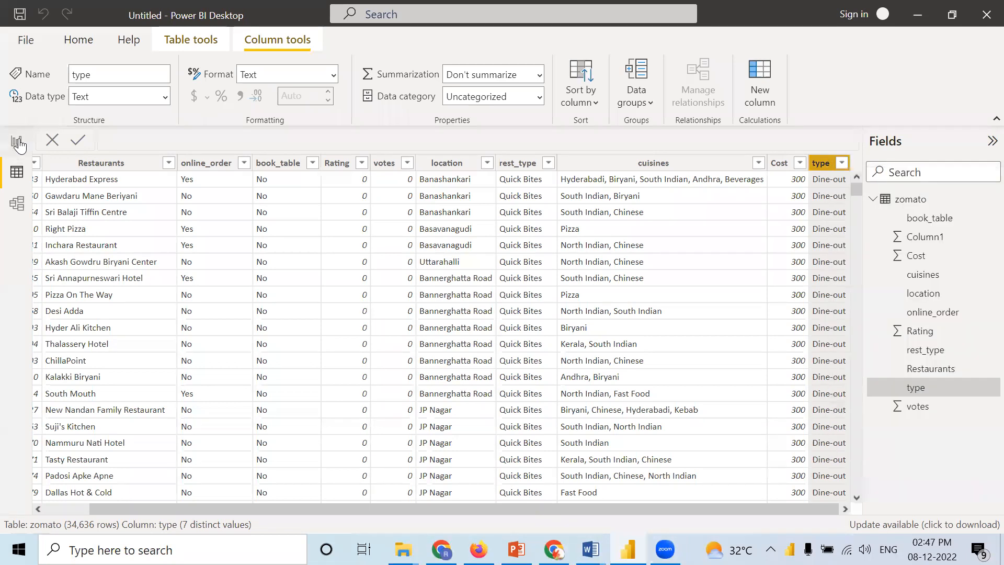
{"action": "left_click", "coordinate": [18, 142]}
Step: Try the Last summarization on the type card, and set it to Count (Distinct) instead
{"action": "left_click", "coordinate": [419, 174]}
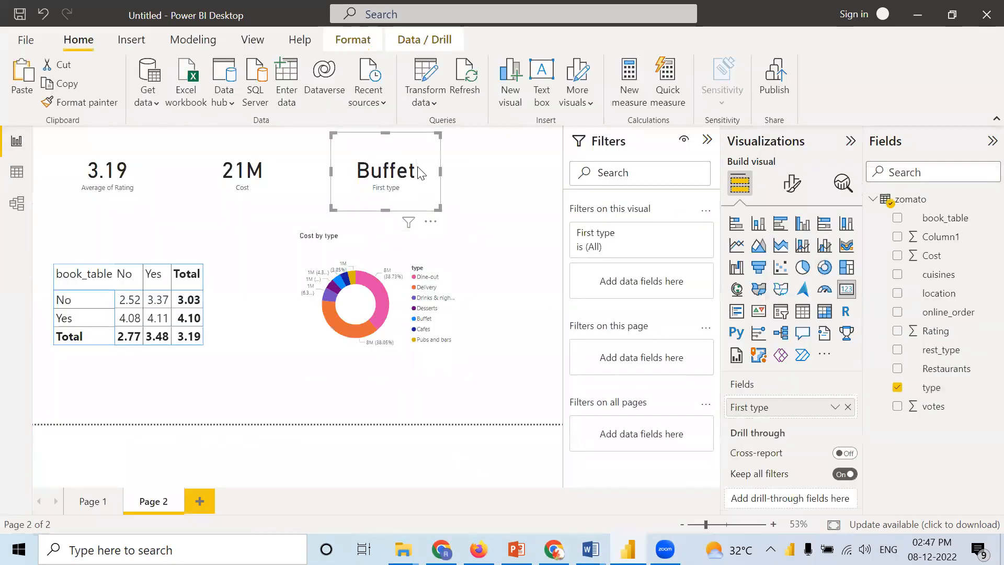
{"action": "right_click", "coordinate": [784, 408]}
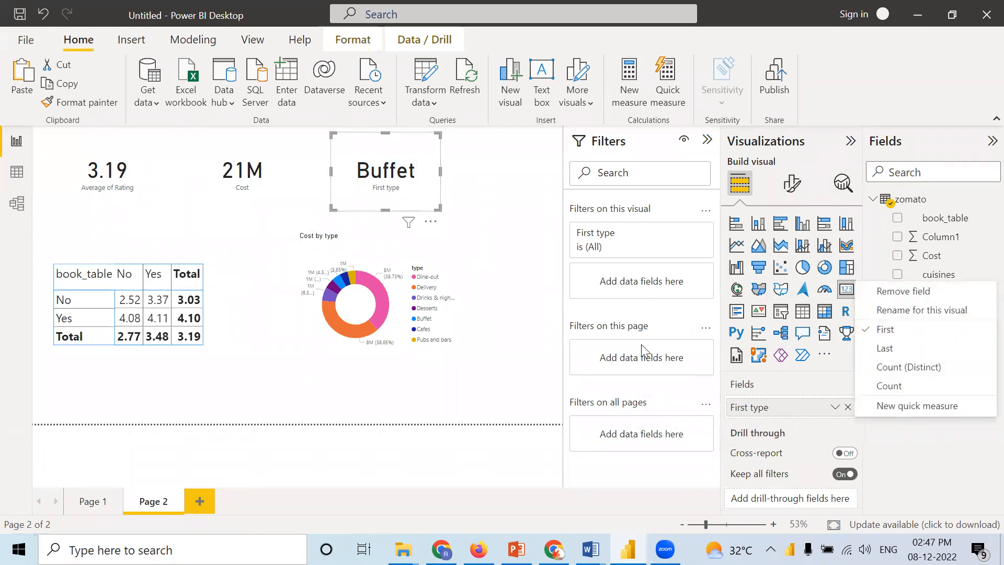
{"action": "left_click", "coordinate": [885, 348]}
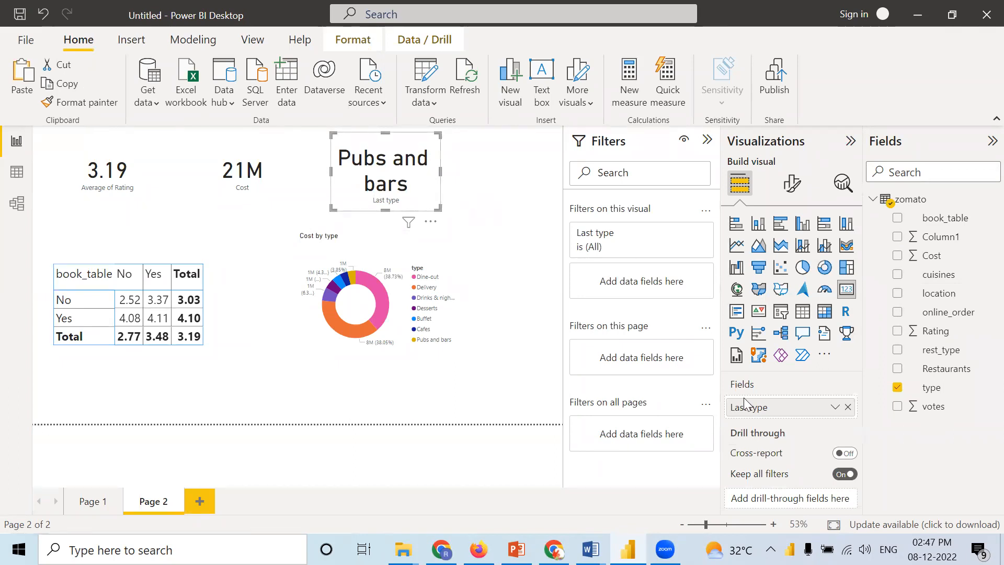
{"action": "right_click", "coordinate": [787, 410]}
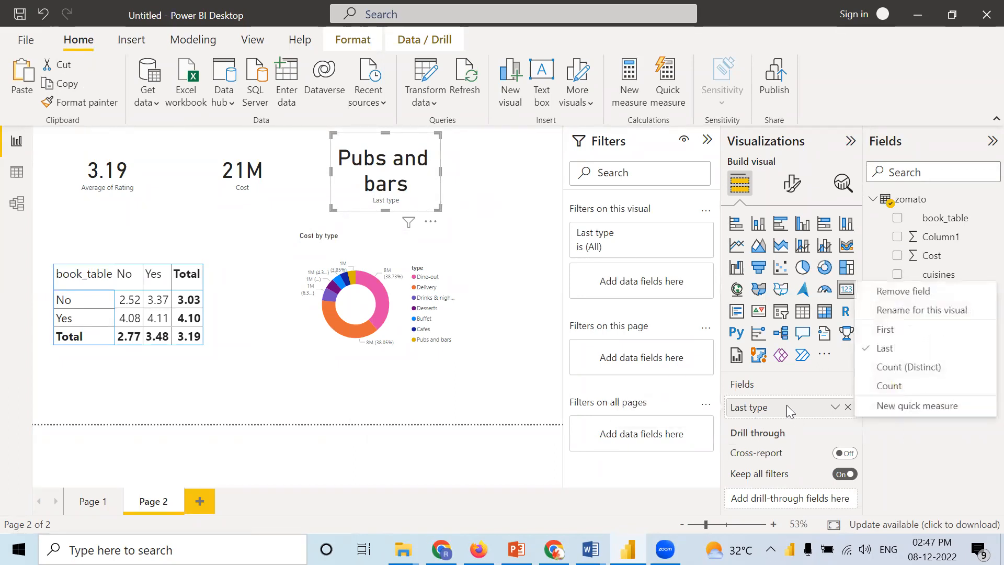
{"action": "left_click", "coordinate": [888, 368]}
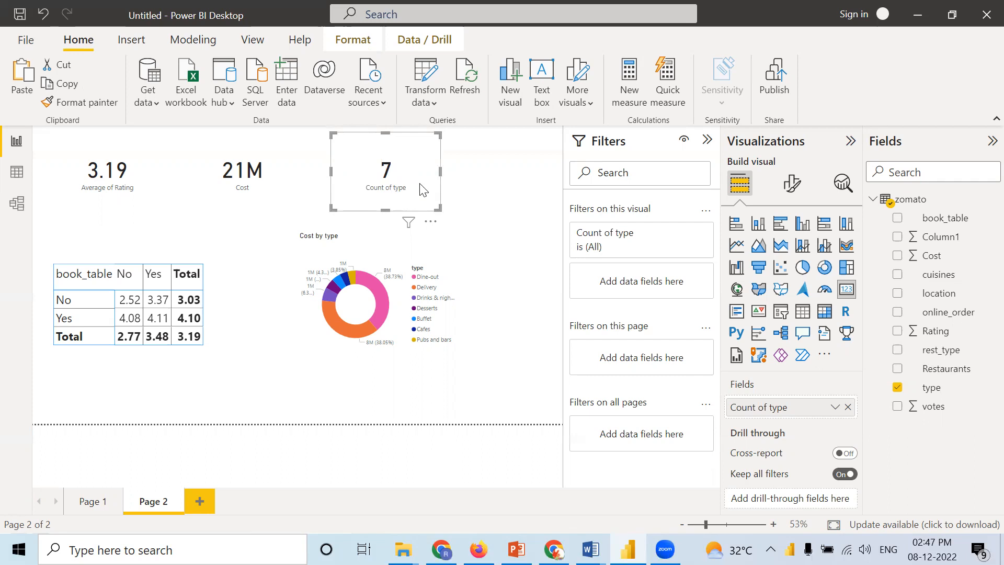
{"action": "left_click", "coordinate": [490, 200]}
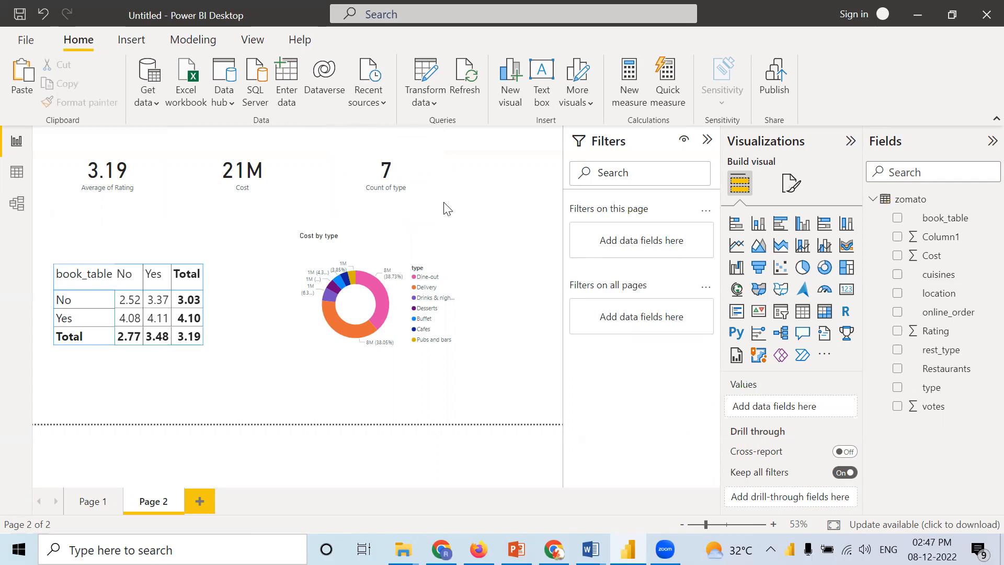
Step: Move the Cost by type donut chart closer to the matrix
{"action": "left_click", "coordinate": [327, 319]}
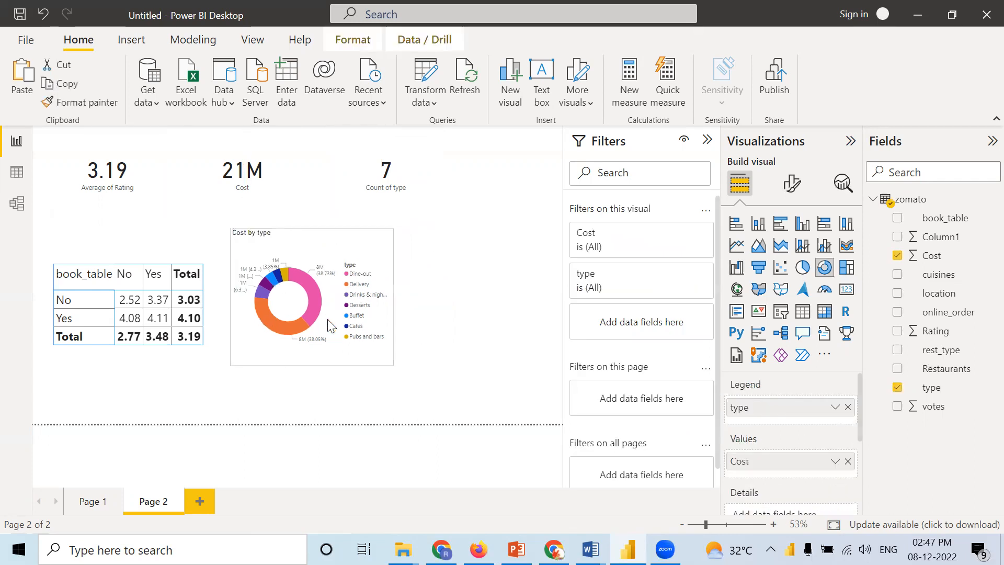
{"action": "left_click", "coordinate": [529, 295]}
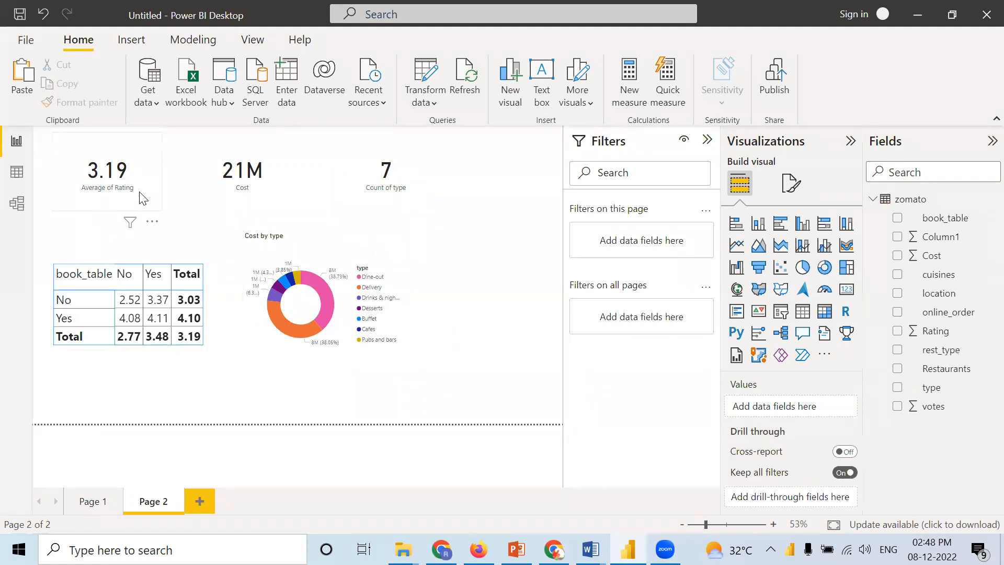
{"action": "left_click", "coordinate": [342, 351]}
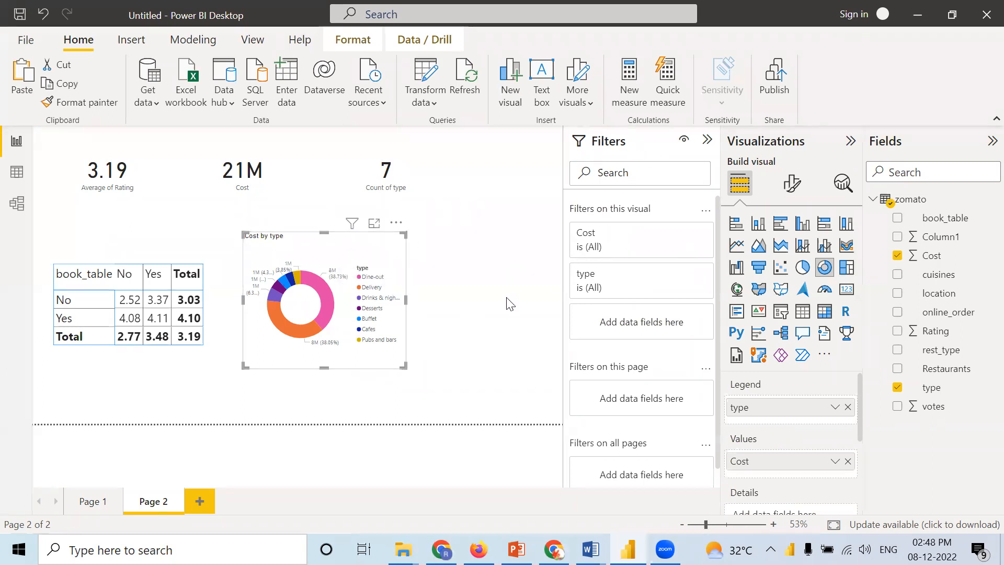
{"action": "left_click", "coordinate": [486, 307]}
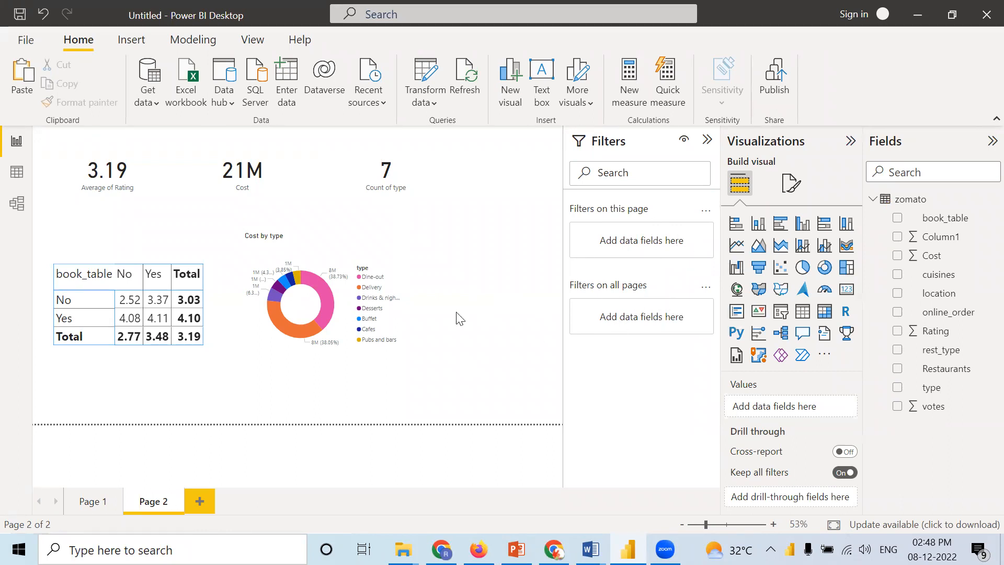
Step: Filter the Cost by type donut chart to the Buffet, Cafes and Delivery types
{"action": "left_click", "coordinate": [282, 356]}
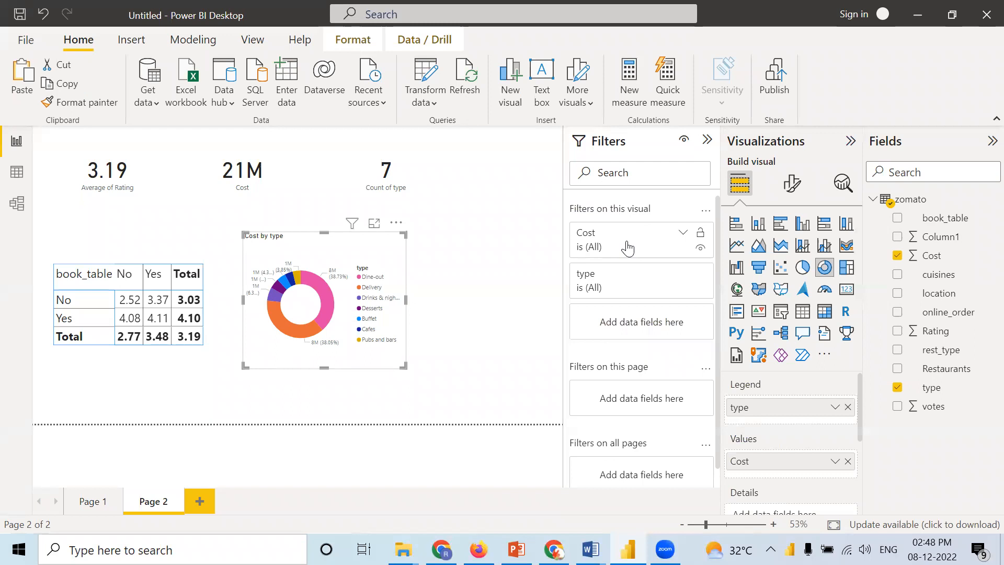
{"action": "left_click", "coordinate": [683, 235]}
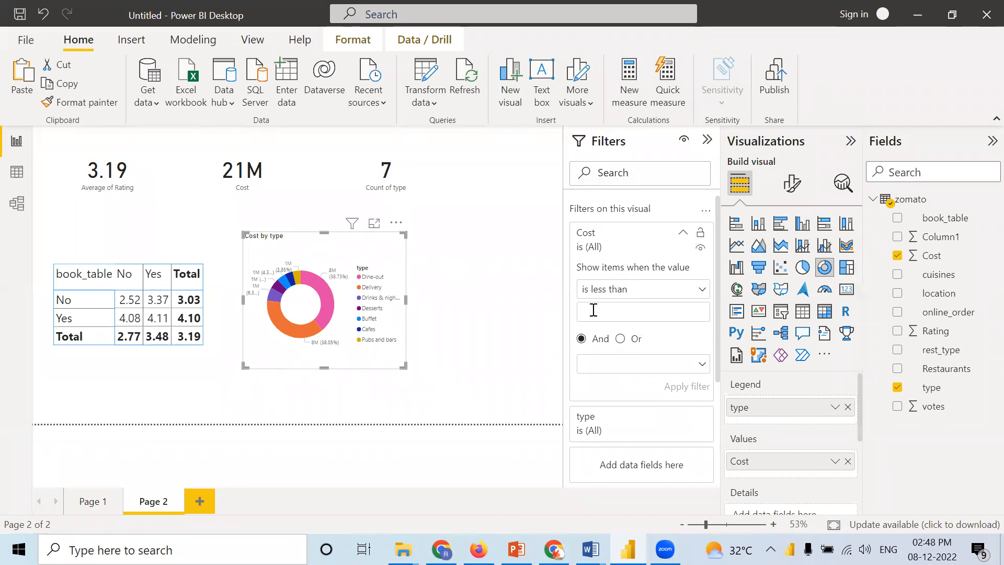
{"action": "left_click", "coordinate": [683, 233]}
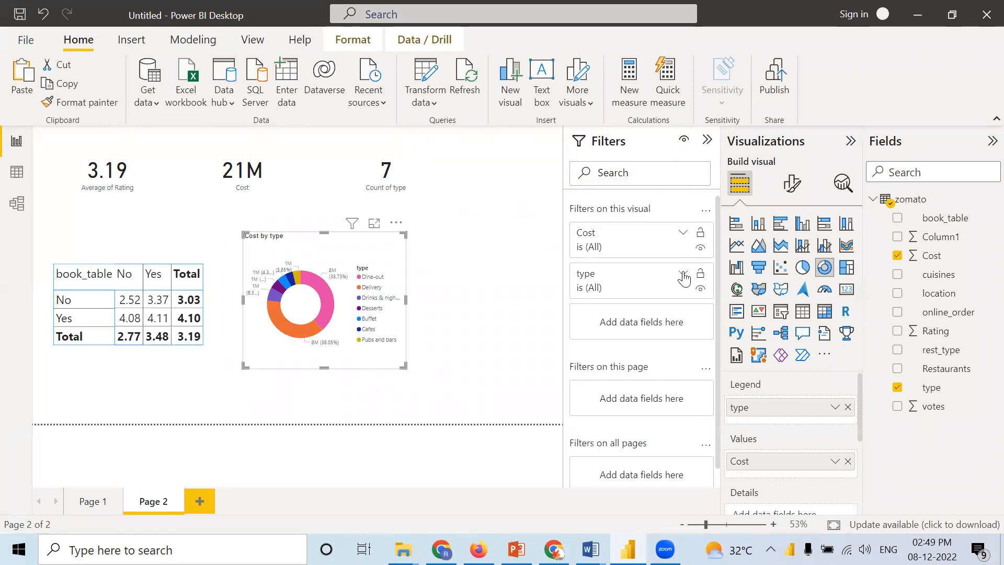
{"action": "left_click", "coordinate": [683, 275]}
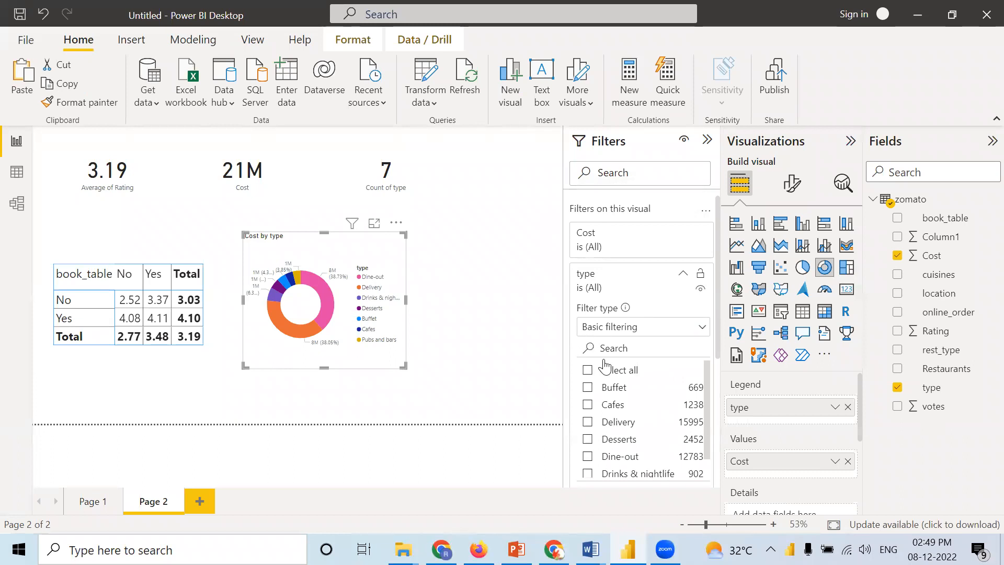
{"action": "scroll", "coordinate": [612, 411], "scroll_direction": "down", "scroll_amount": 1}
{"action": "scroll", "coordinate": [613, 411], "scroll_direction": "up", "scroll_amount": 1}
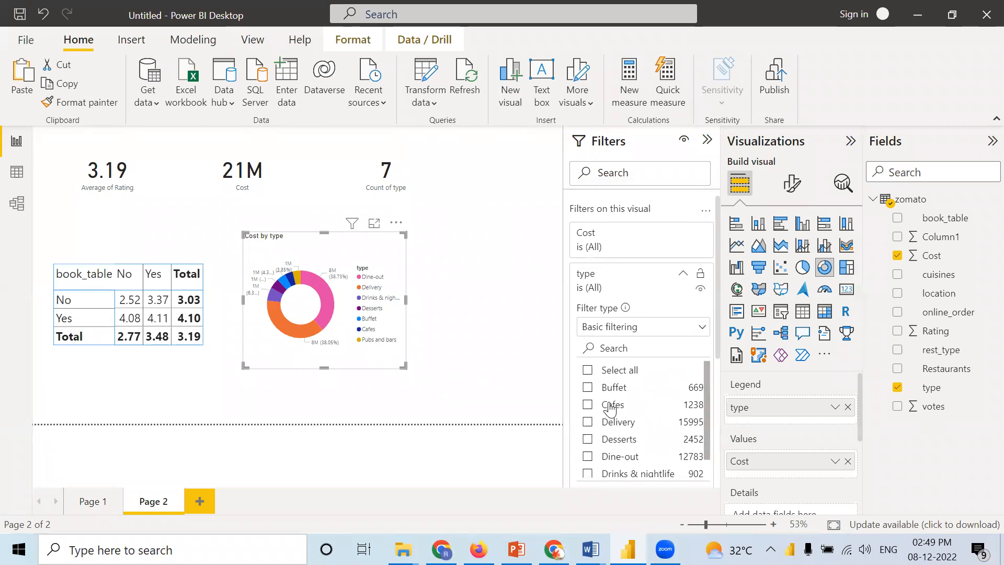
{"action": "left_click", "coordinate": [587, 388]}
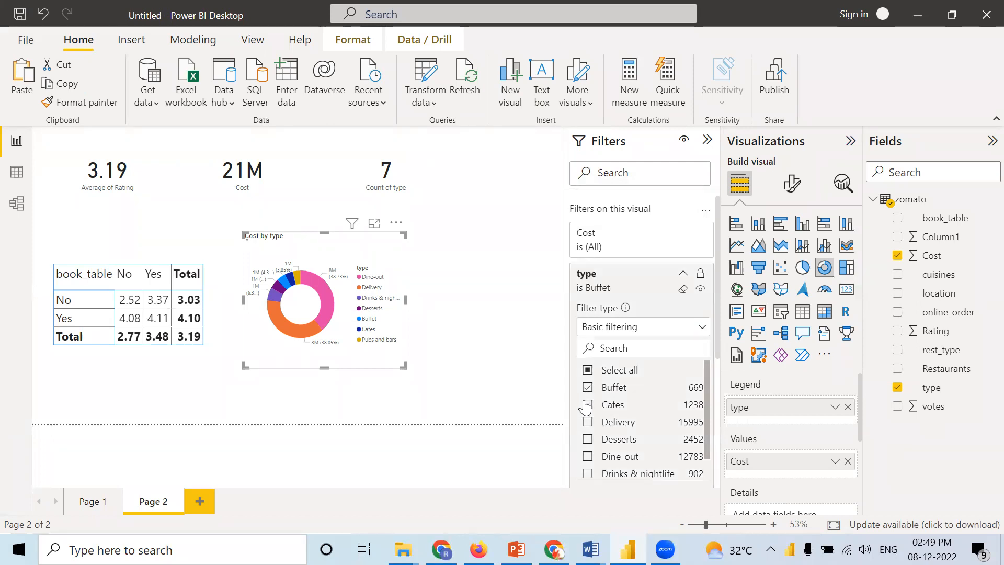
{"action": "left_click", "coordinate": [587, 404]}
{"action": "left_click", "coordinate": [588, 422]}
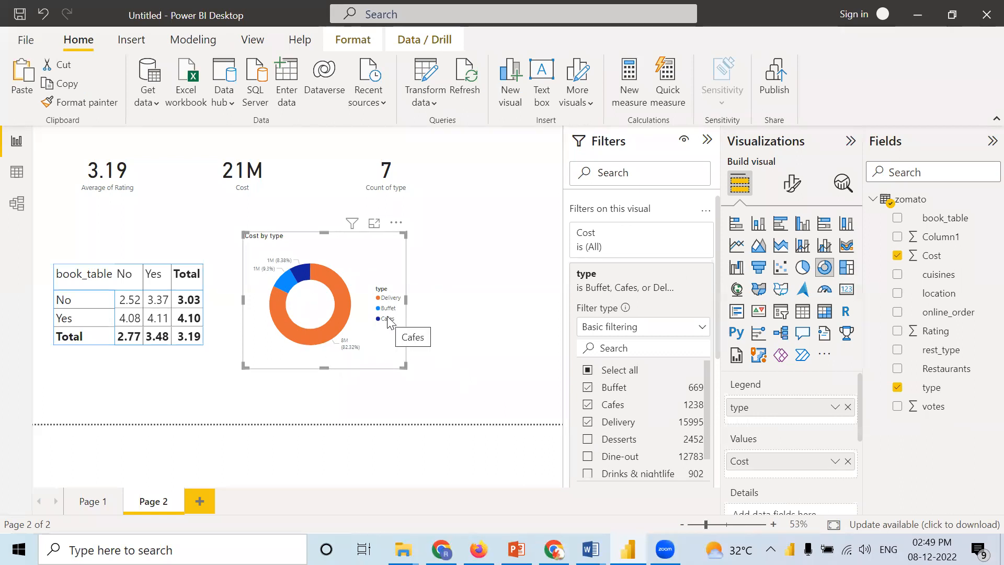
Step: Change the donut chart's type filter to Desserts, Dine-out, Drinks & nightlife, and Pubs and bars instead
{"action": "left_click", "coordinate": [590, 389]}
{"action": "left_click", "coordinate": [588, 406]}
{"action": "left_click", "coordinate": [589, 424]}
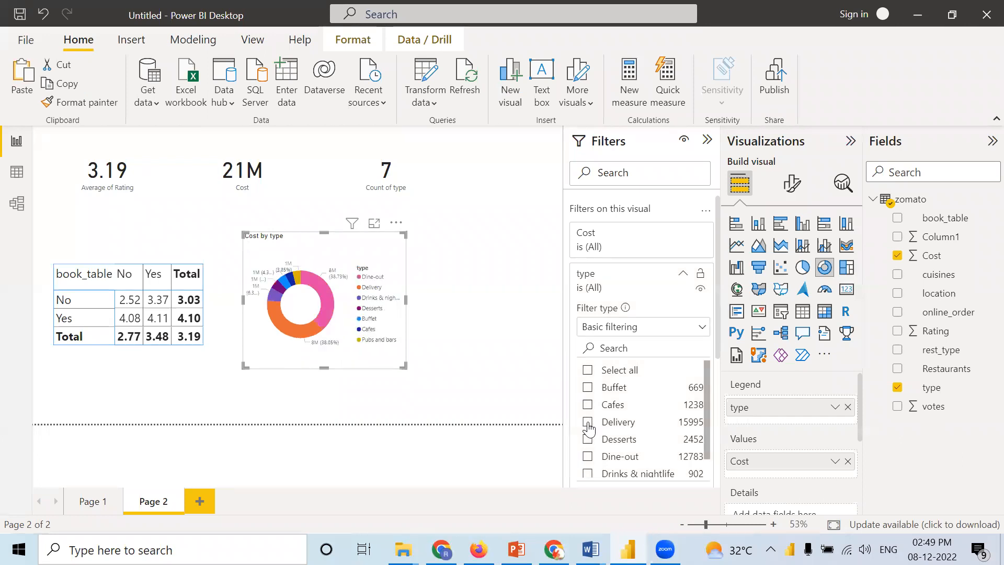
{"action": "scroll", "coordinate": [625, 419], "scroll_direction": "down", "scroll_amount": 1}
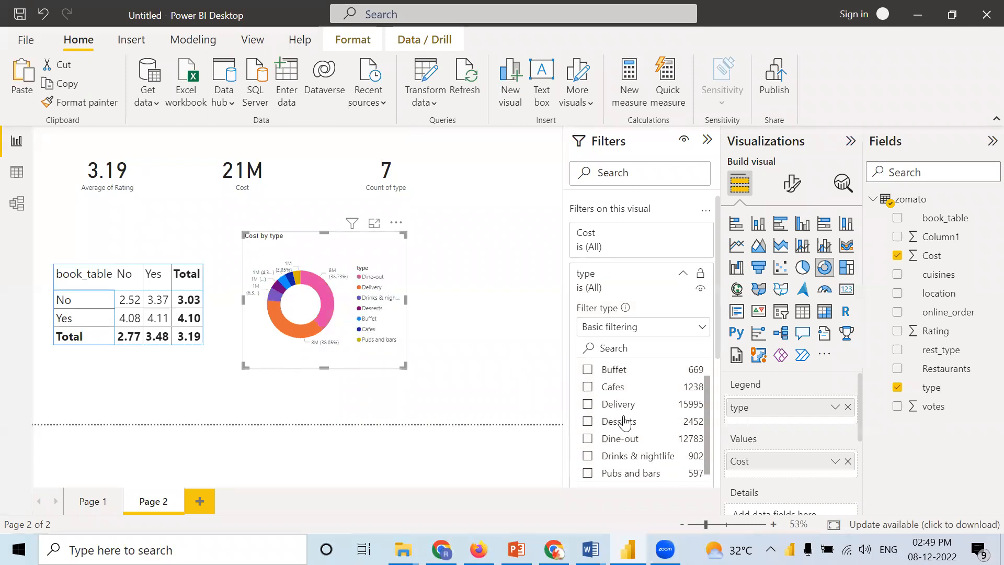
{"action": "left_click", "coordinate": [589, 471]}
{"action": "left_click", "coordinate": [588, 453]}
{"action": "left_click", "coordinate": [588, 436]}
{"action": "left_click", "coordinate": [588, 419]}
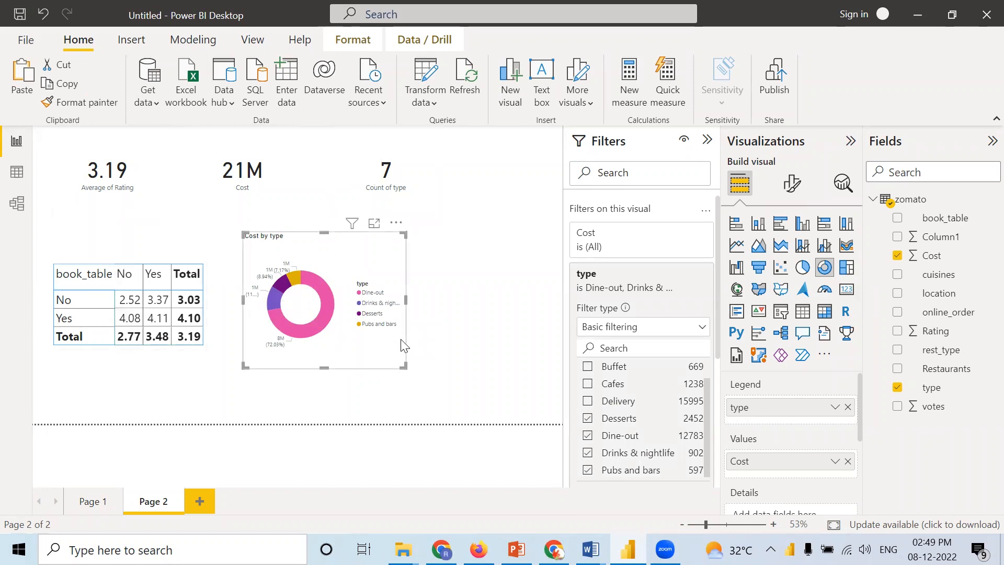
Step: Clear all selected values from the donut chart's type filter and deselect the chart
{"action": "left_click", "coordinate": [588, 418]}
{"action": "left_click", "coordinate": [587, 435]}
{"action": "left_click", "coordinate": [587, 452]}
{"action": "left_click", "coordinate": [587, 470]}
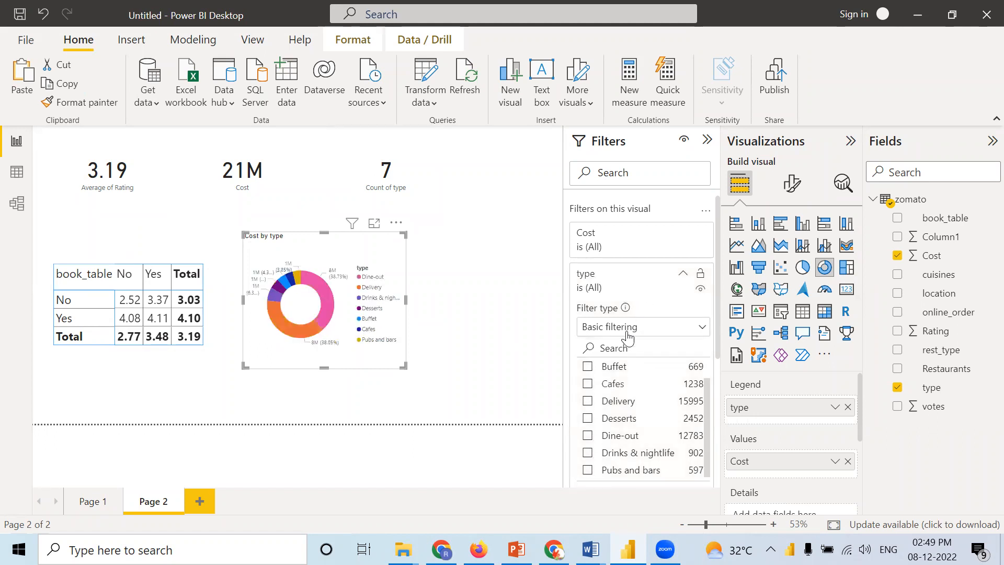
{"action": "left_click", "coordinate": [683, 273]}
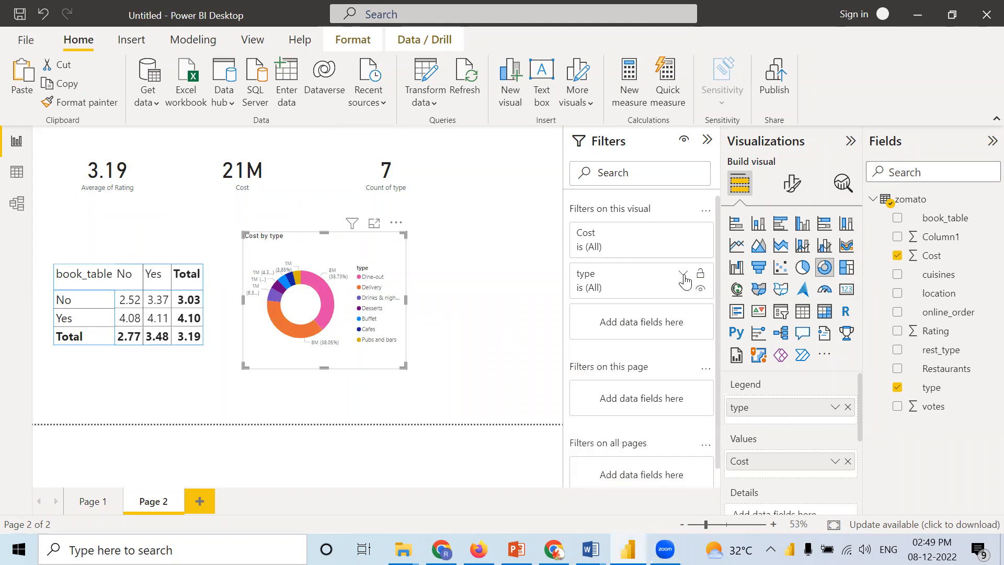
{"action": "left_click", "coordinate": [506, 272]}
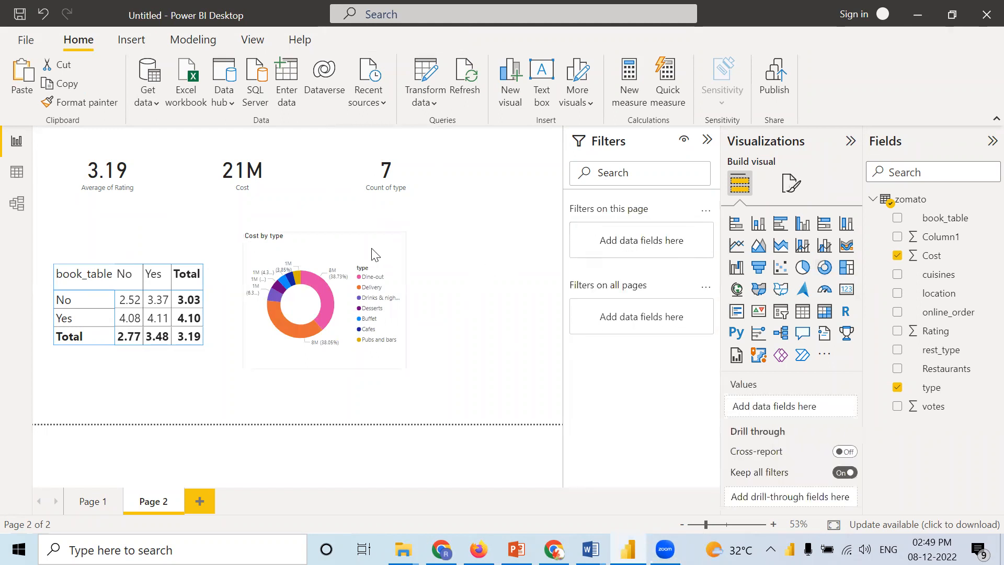
Step: Try filtering the donut chart to Cost is less than 700, and raise the limit to 7000
{"action": "left_click", "coordinate": [376, 254]}
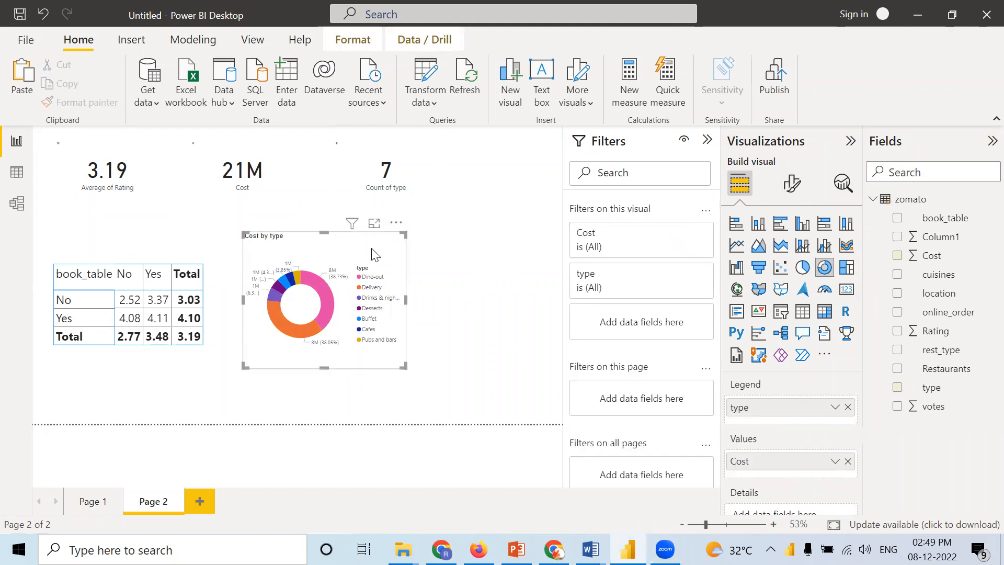
{"action": "left_click", "coordinate": [682, 234]}
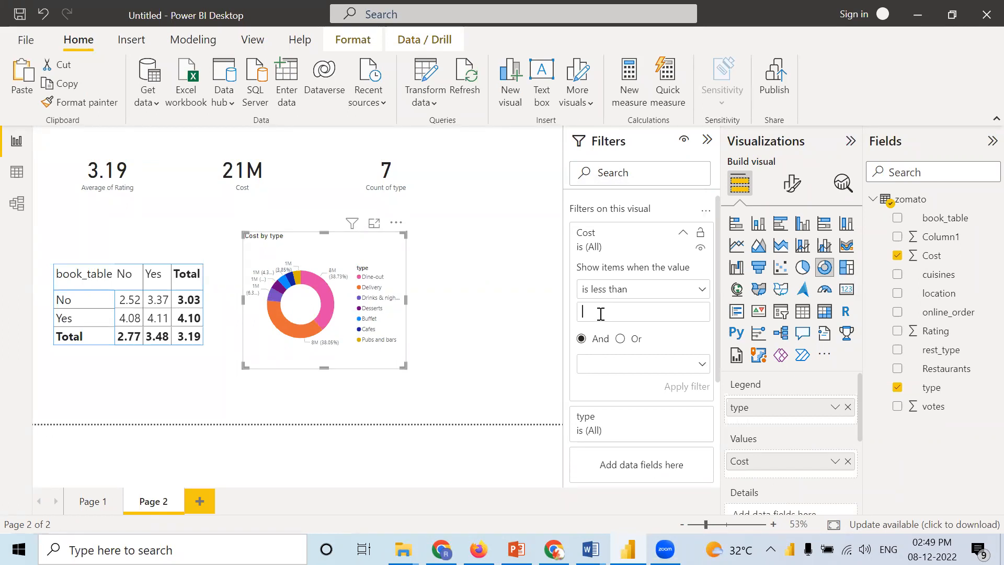
{"action": "type", "text": "700"}
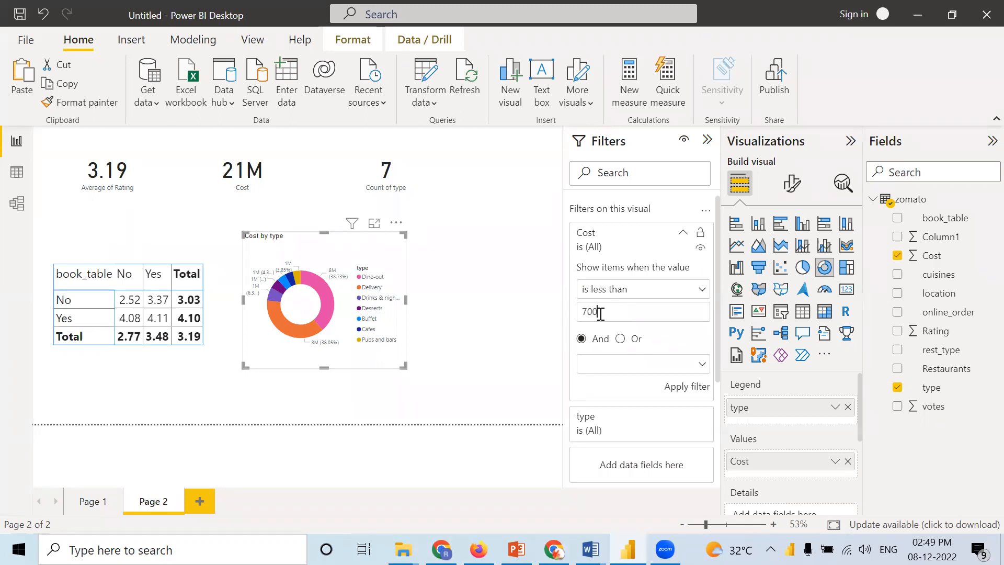
{"action": "left_click", "coordinate": [688, 387]}
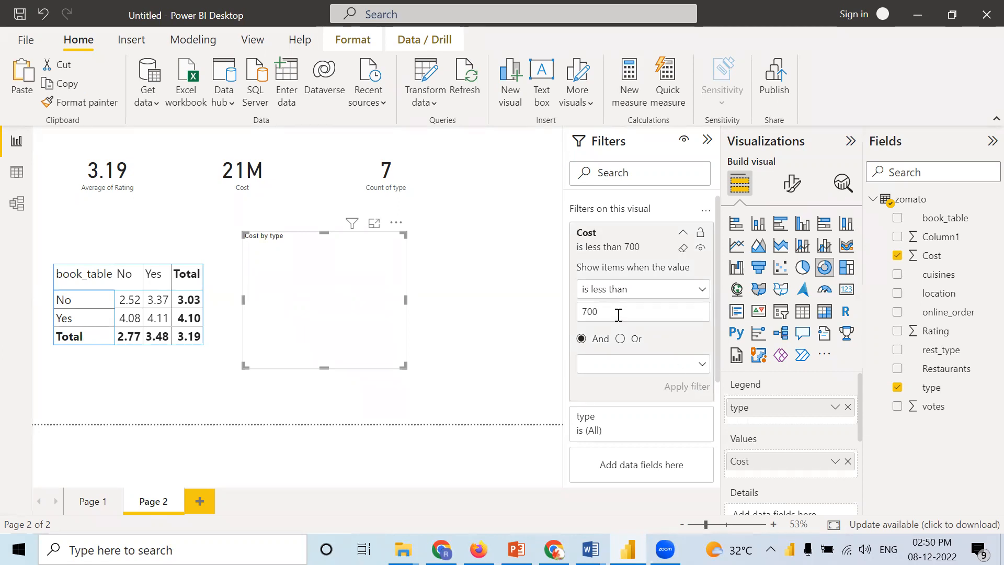
{"action": "type", "text": "0"}
{"action": "left_click", "coordinate": [677, 390]}
Step: Change the donut chart's Cost filter condition to is greater than or equal to and apply it
{"action": "left_click", "coordinate": [648, 297]}
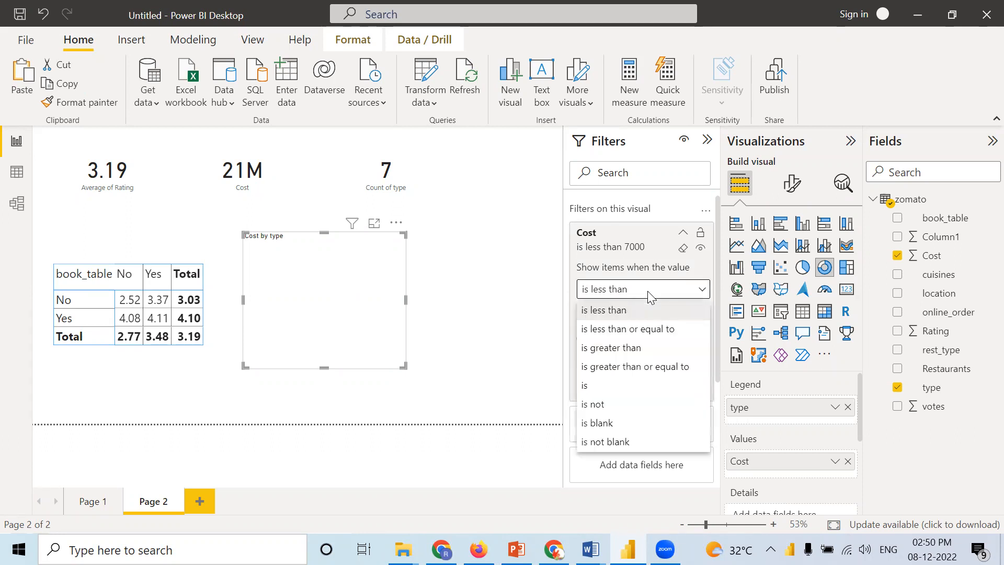
{"action": "left_click", "coordinate": [628, 367]}
{"action": "left_click", "coordinate": [682, 389]}
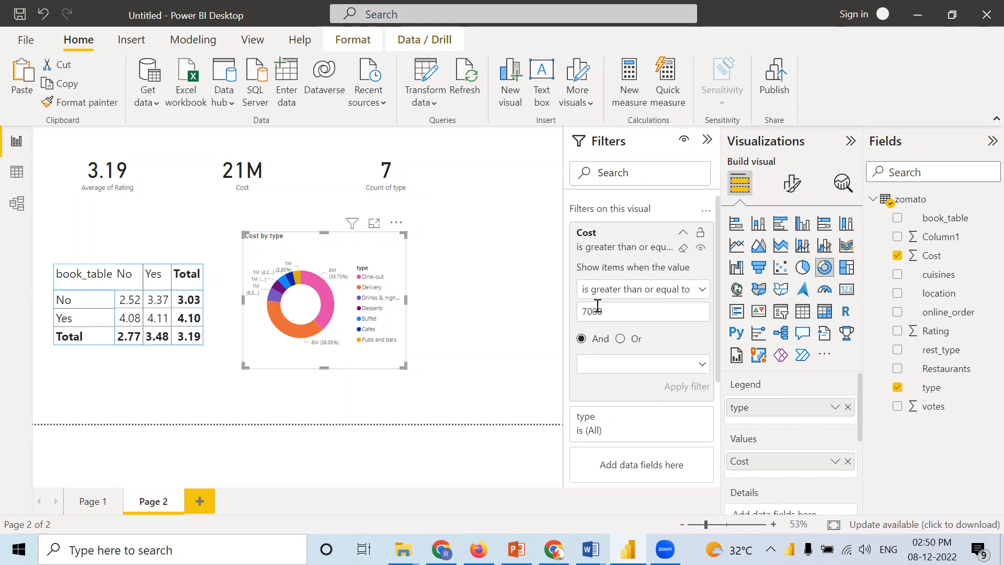
Step: Apply an is not blank condition to the donut chart's Cost filter instead and deselect the chart
{"action": "left_click", "coordinate": [655, 295]}
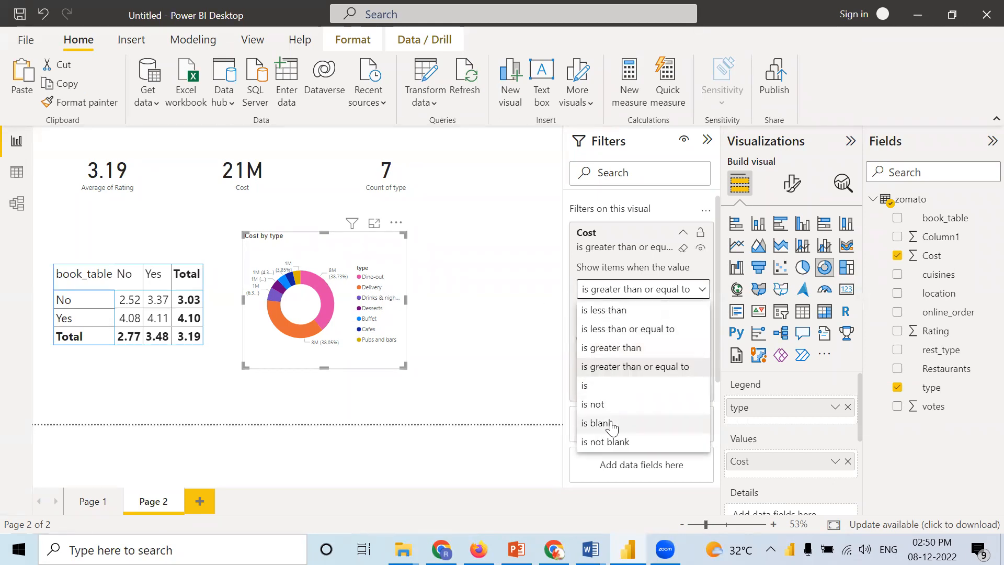
{"action": "left_click", "coordinate": [610, 441]}
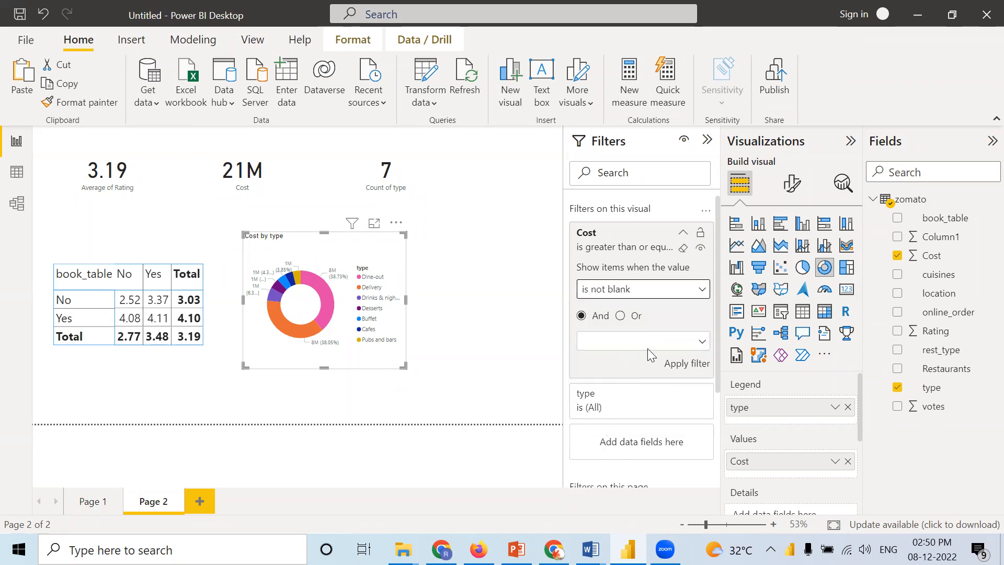
{"action": "left_click", "coordinate": [679, 363]}
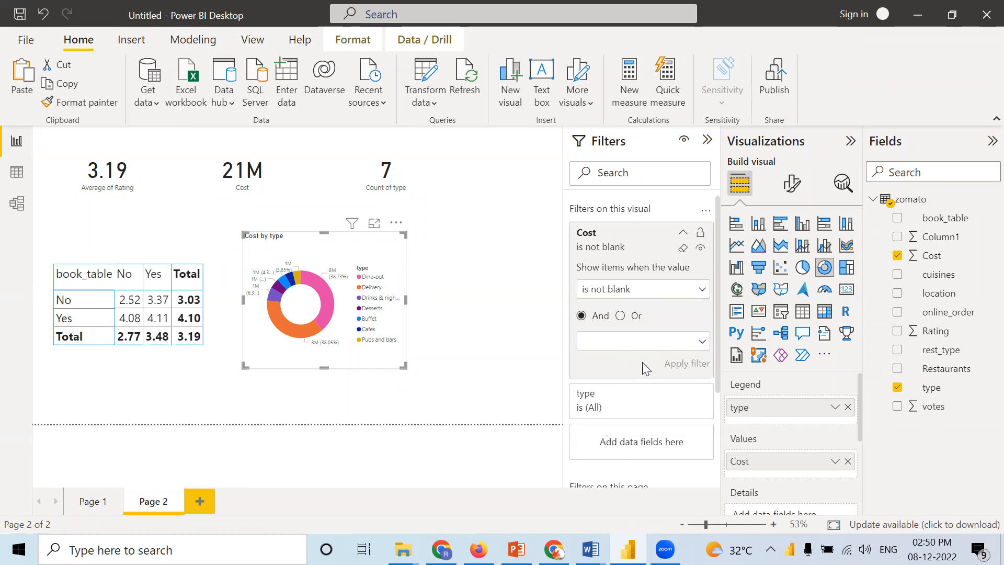
{"action": "left_click", "coordinate": [683, 234]}
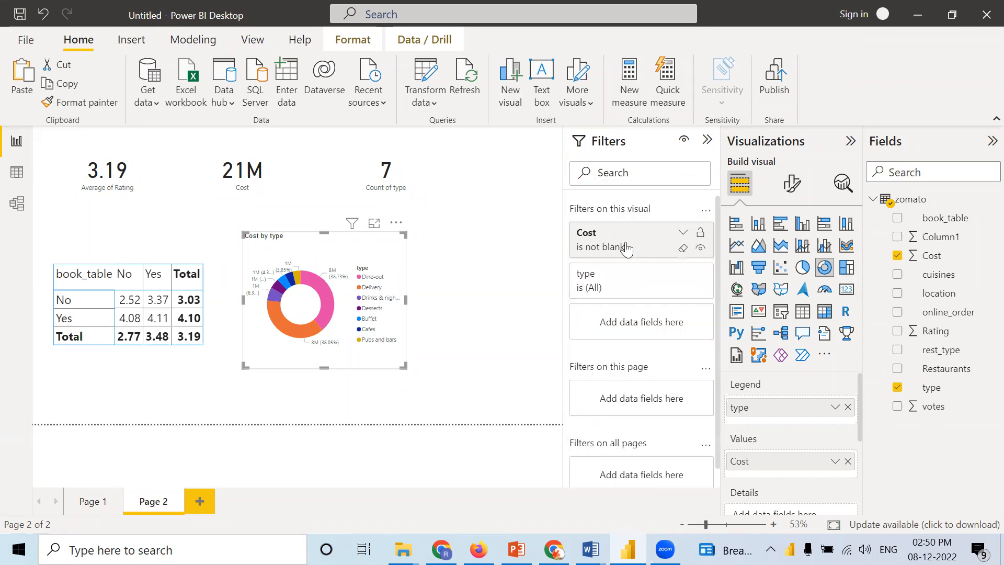
{"action": "left_click", "coordinate": [498, 345]}
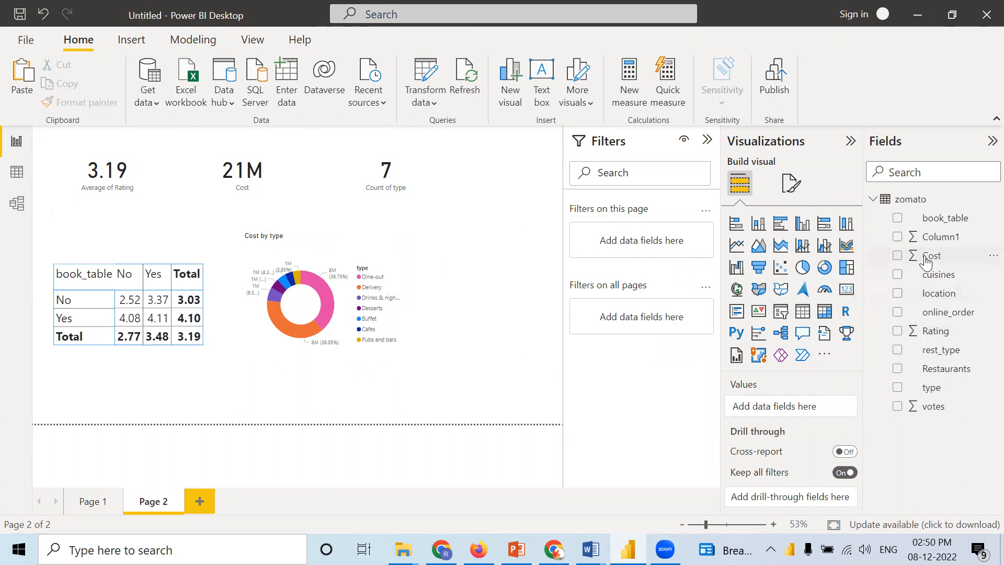
Step: Add the book_table field as a filter on the whole of Page 2
{"action": "left_click", "coordinate": [934, 223]}
{"action": "left_click_drag", "start_coordinate": [923, 220], "coordinate": [641, 241]}
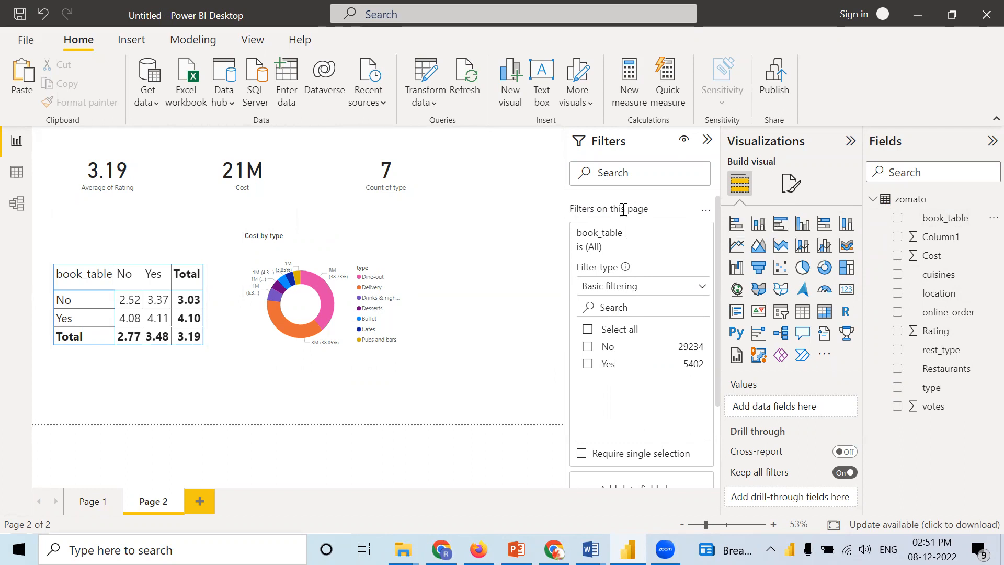
Step: Try limiting the book_table page filter to No and clear the selection
{"action": "left_click", "coordinate": [588, 349]}
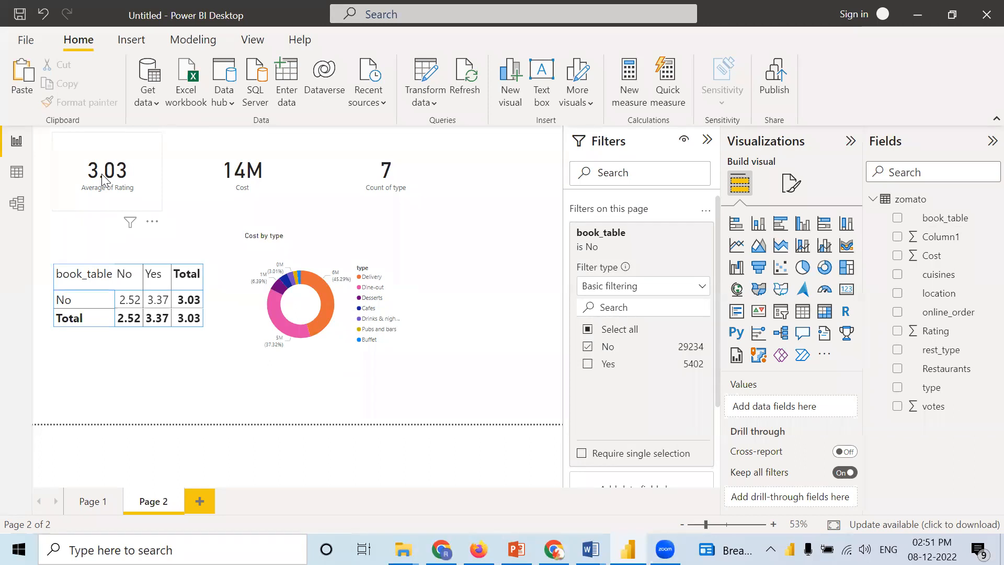
{"action": "left_click", "coordinate": [586, 347]}
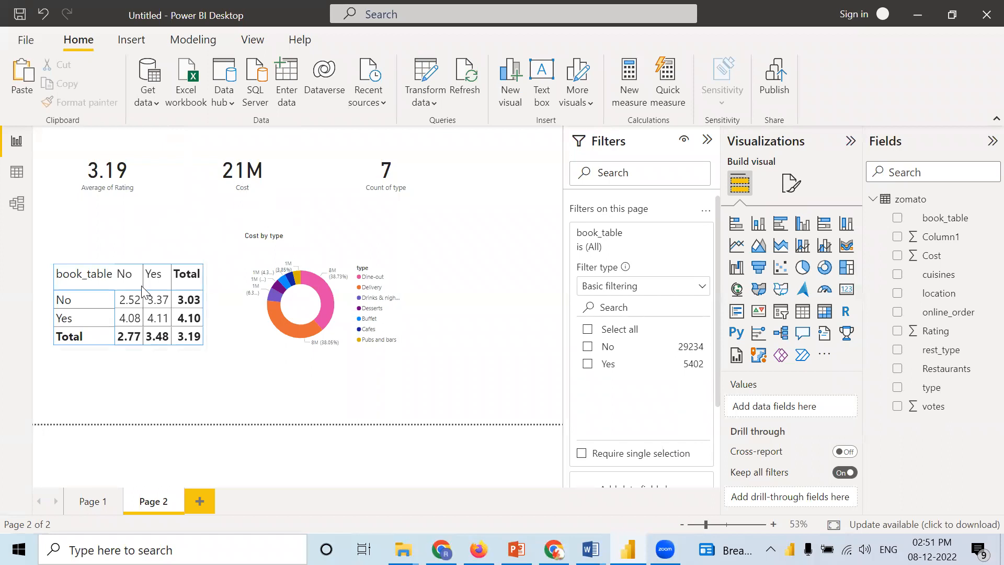
{"action": "left_click", "coordinate": [587, 347]}
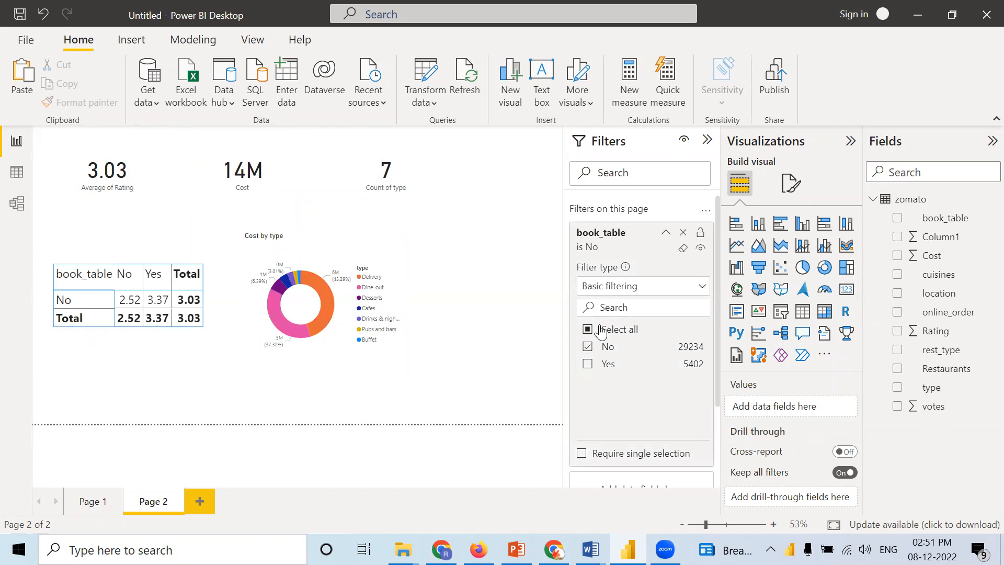
{"action": "left_click", "coordinate": [587, 347]}
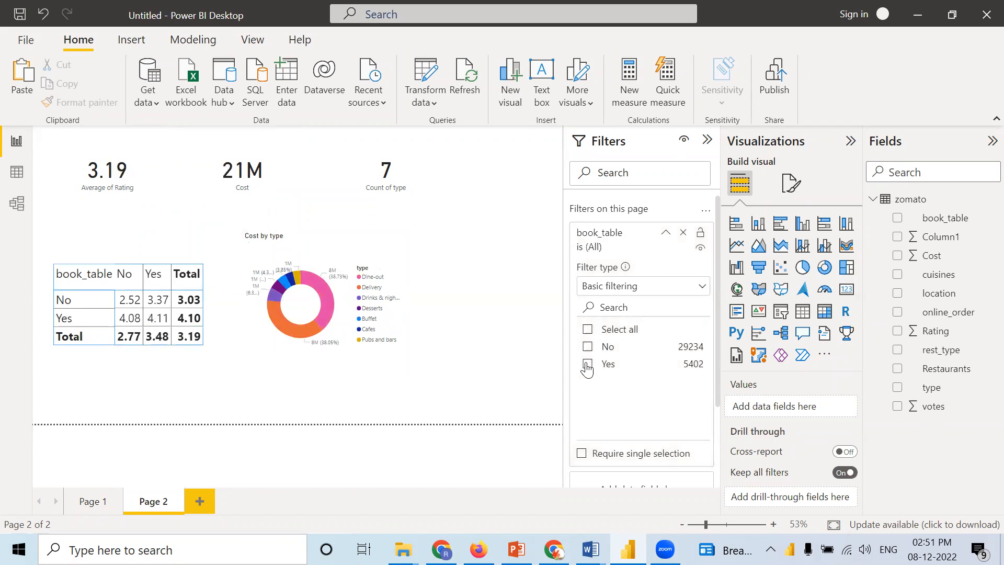
Step: Set the book_table page filter to Yes, try it with only No, and select both values
{"action": "left_click", "coordinate": [587, 365]}
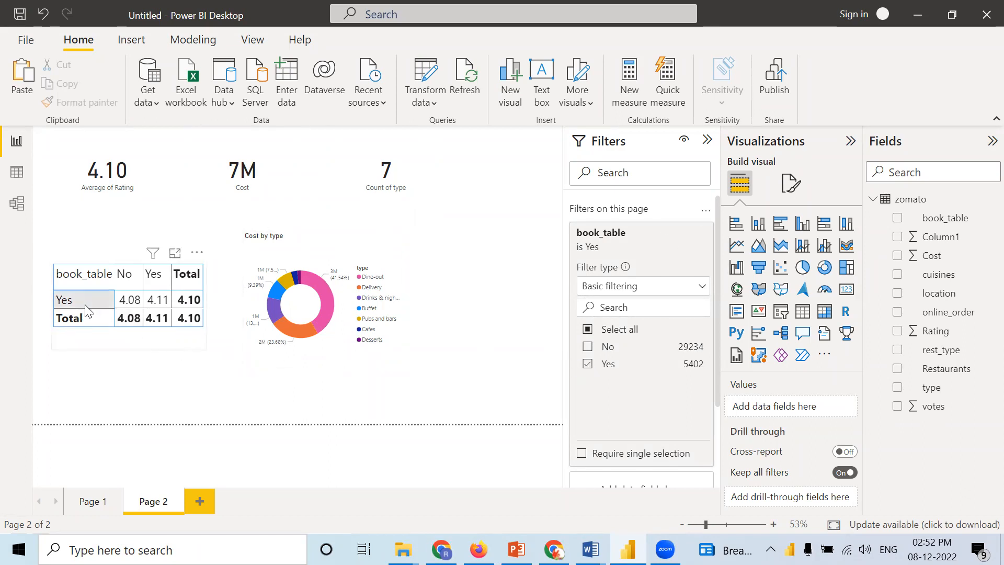
{"action": "left_click", "coordinate": [588, 346]}
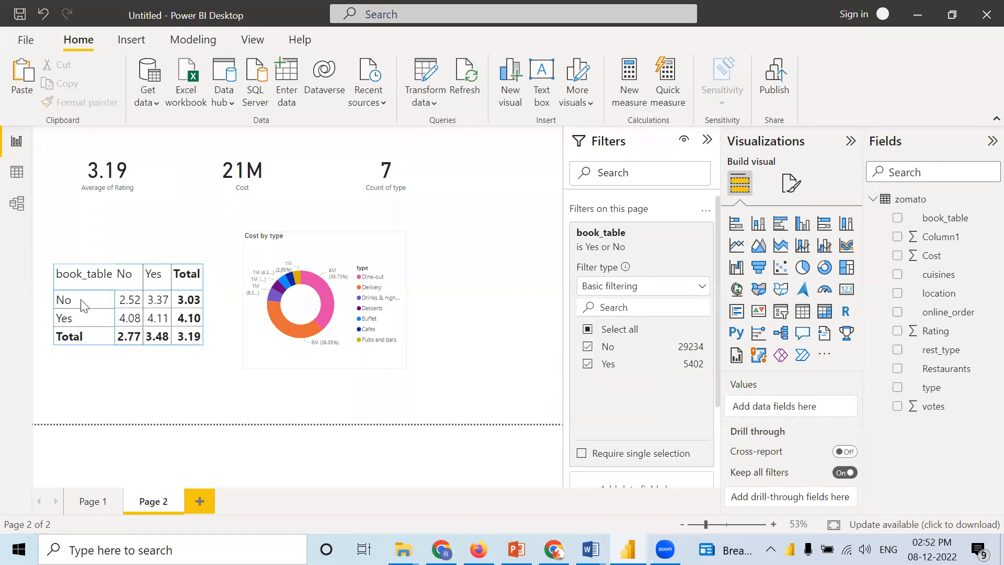
{"action": "left_click", "coordinate": [588, 365]}
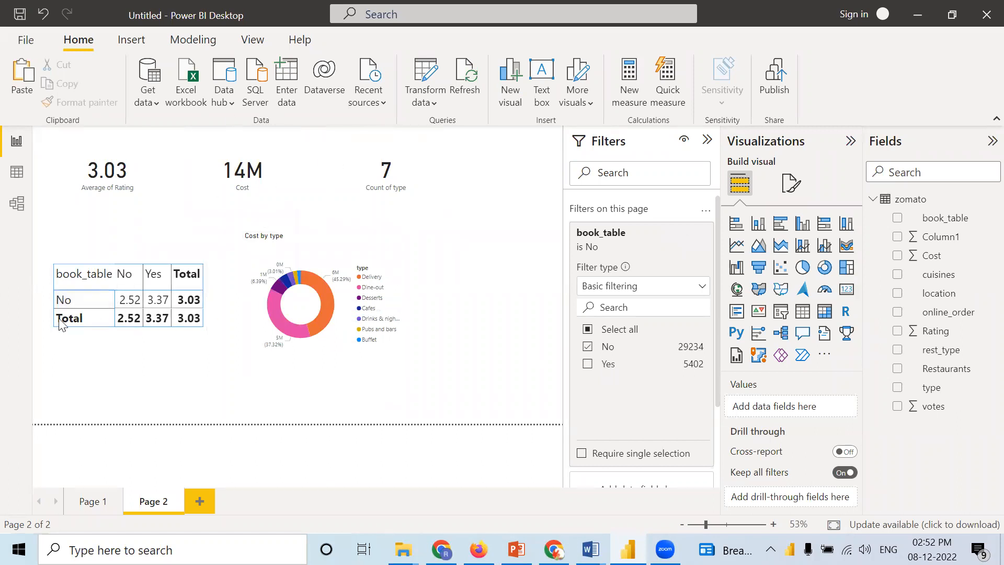
{"action": "left_click", "coordinate": [587, 365]}
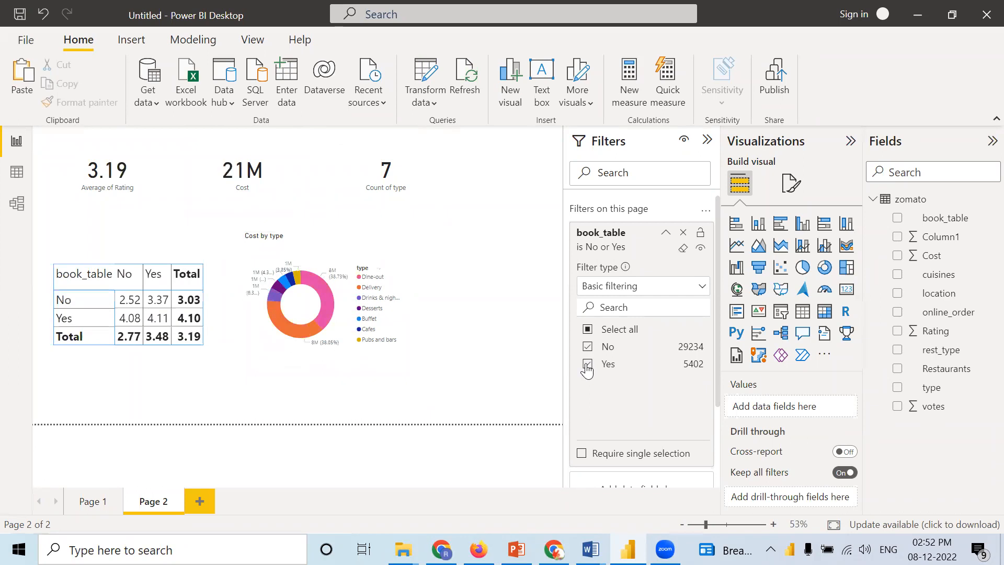
{"action": "left_click", "coordinate": [782, 313]}
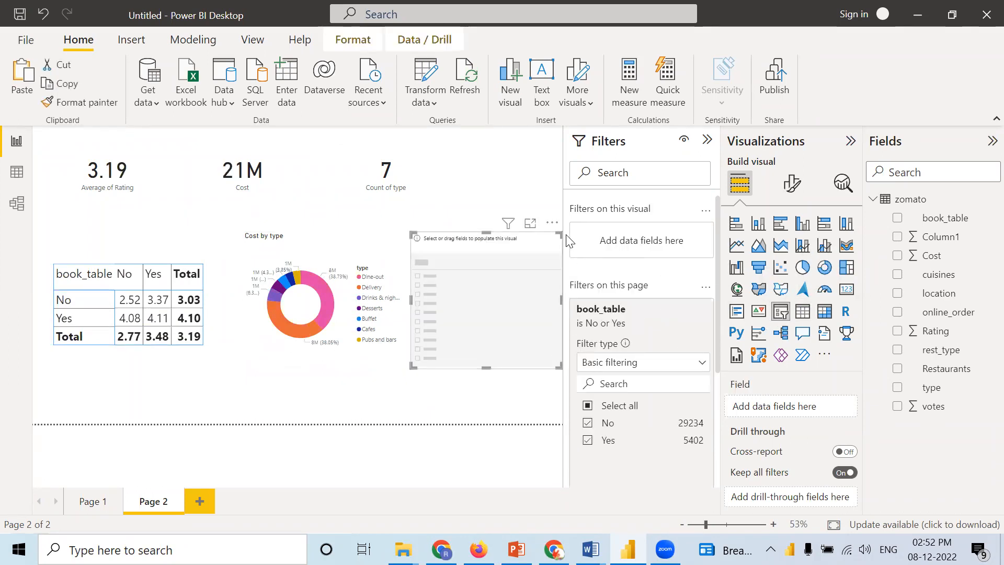
{"action": "left_click", "coordinate": [552, 223]}
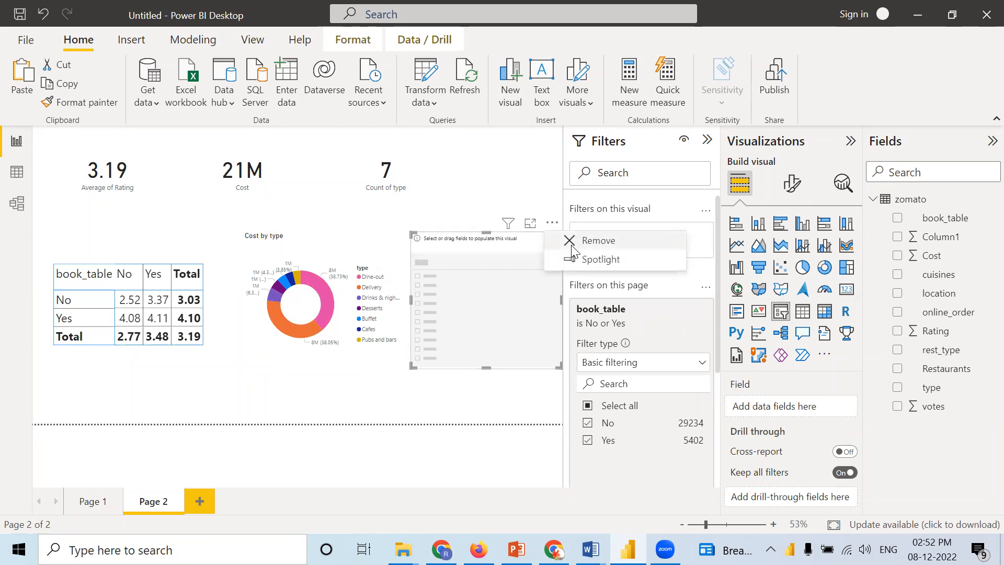
{"action": "left_click", "coordinate": [572, 245]}
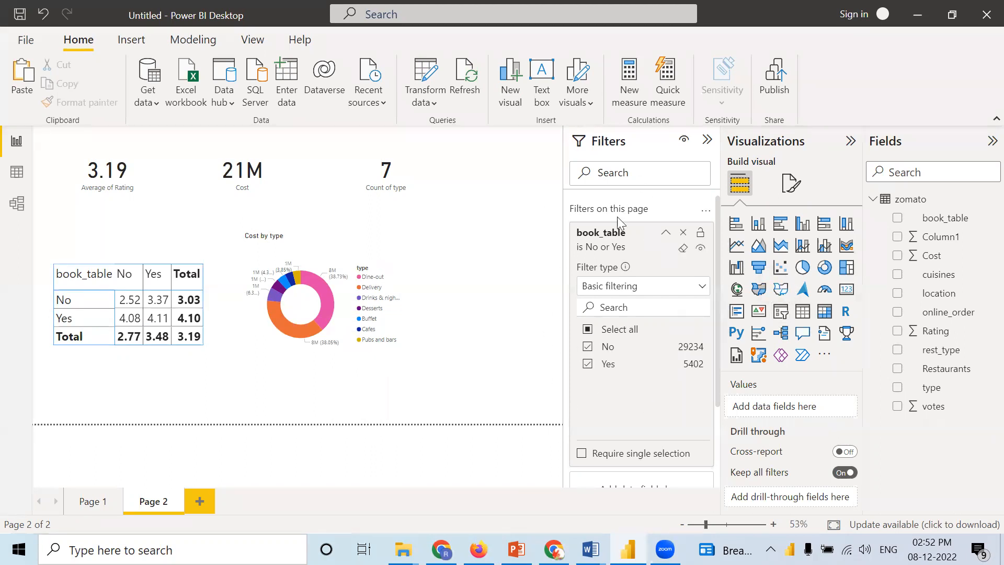
Step: Add a slicer visual to Page 2 based on the book_table field
{"action": "left_click", "coordinate": [781, 316]}
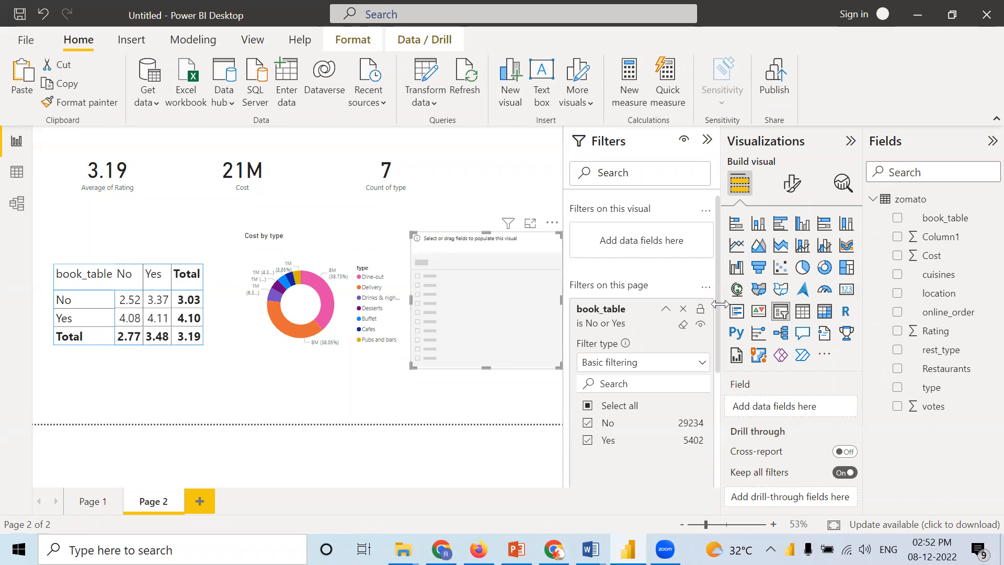
{"action": "left_click_drag", "start_coordinate": [960, 218], "coordinate": [821, 411]}
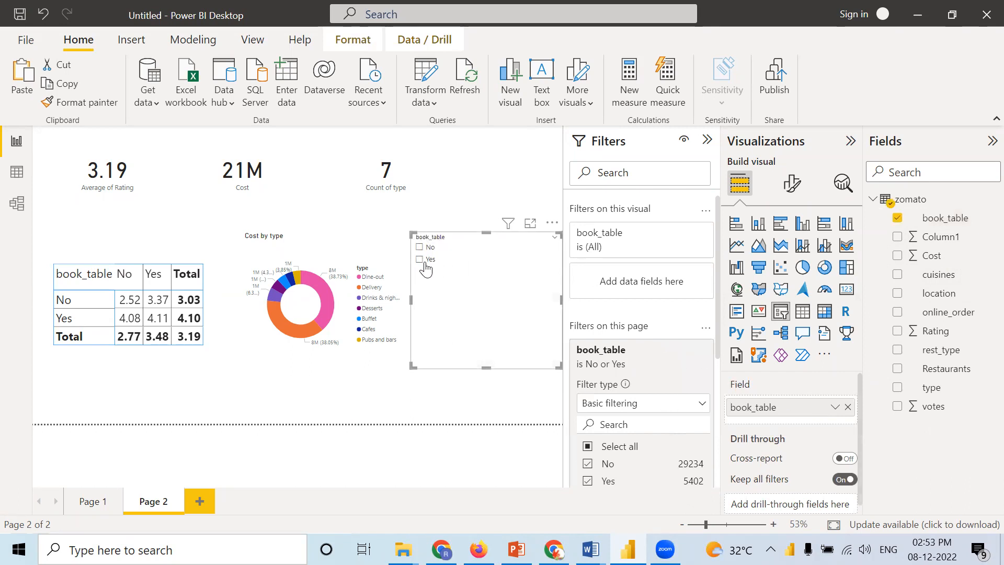
Step: Set the font size of the book_table slicer's header text to 22
{"action": "left_click", "coordinate": [791, 183]}
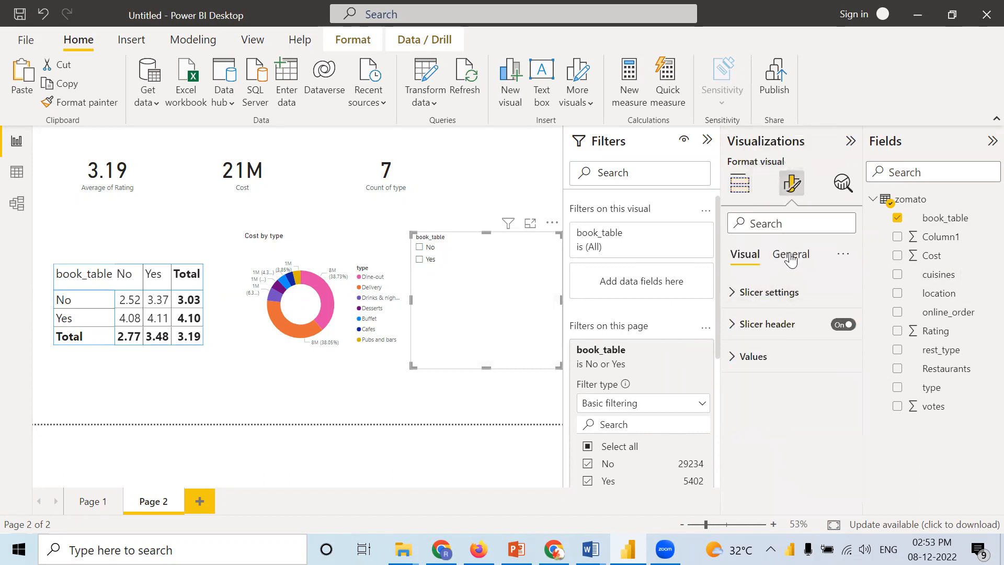
{"action": "left_click", "coordinate": [734, 301]}
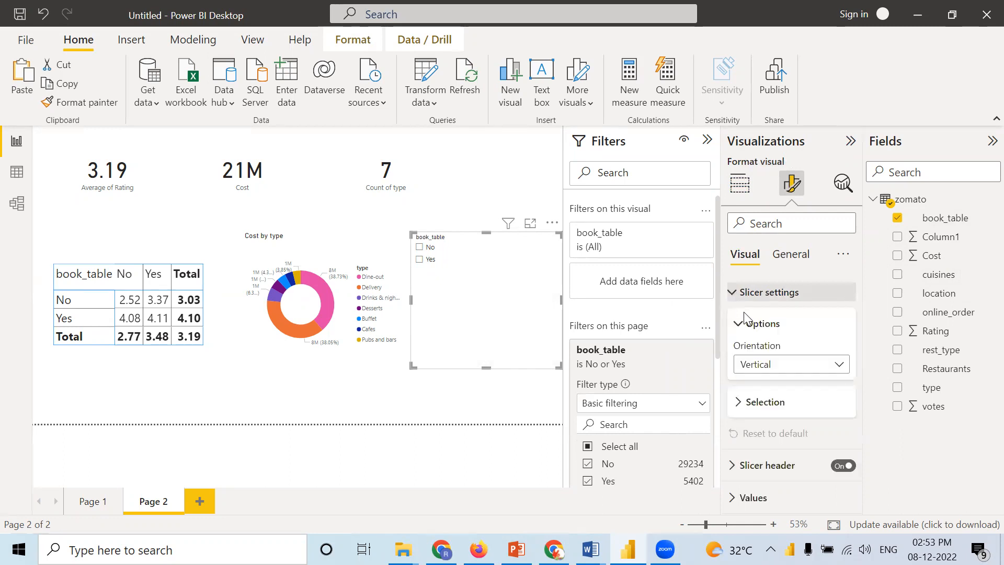
{"action": "left_click", "coordinate": [732, 465]}
{"action": "scroll", "coordinate": [742, 470], "scroll_direction": "down", "scroll_amount": 3}
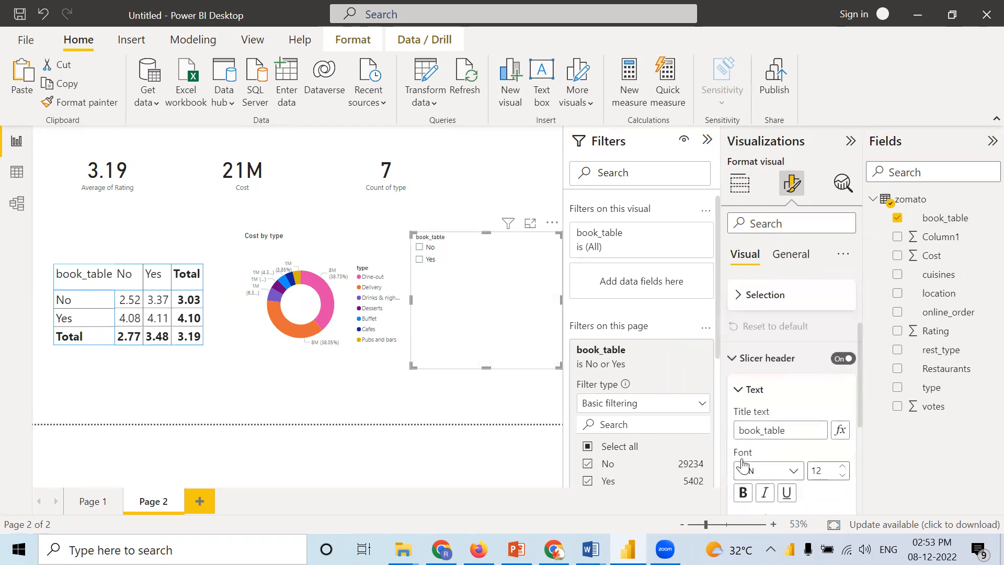
{"action": "left_click", "coordinate": [842, 395]}
{"action": "left_click", "coordinate": [842, 396]}
{"action": "left_click", "coordinate": [841, 396]}
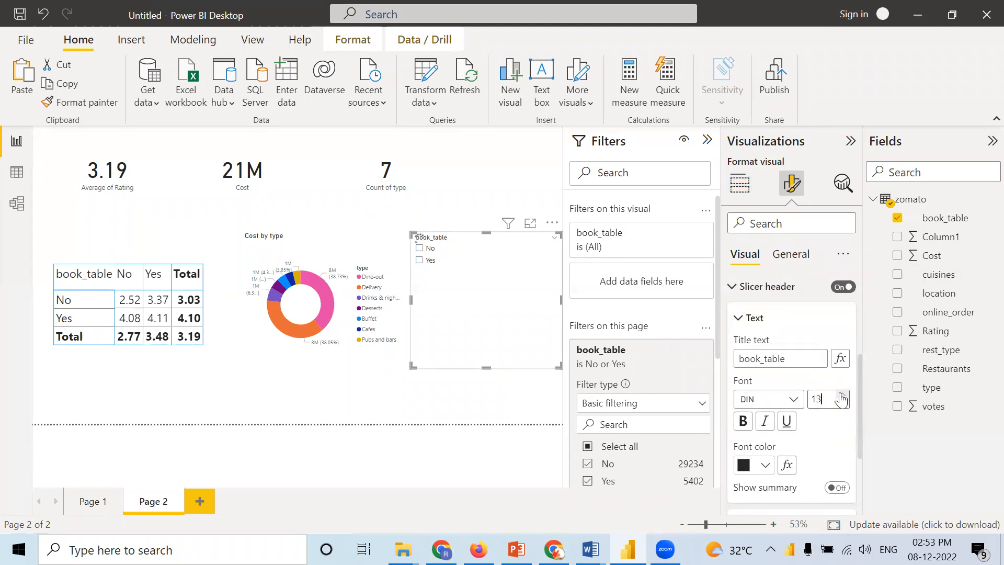
{"action": "left_click", "coordinate": [841, 396]}
{"action": "left_click", "coordinate": [841, 402]}
{"action": "left_click", "coordinate": [842, 401]}
{"action": "scroll", "coordinate": [749, 432], "scroll_direction": "down", "scroll_amount": 1}
{"action": "scroll", "coordinate": [749, 431], "scroll_direction": "down", "scroll_amount": 1}
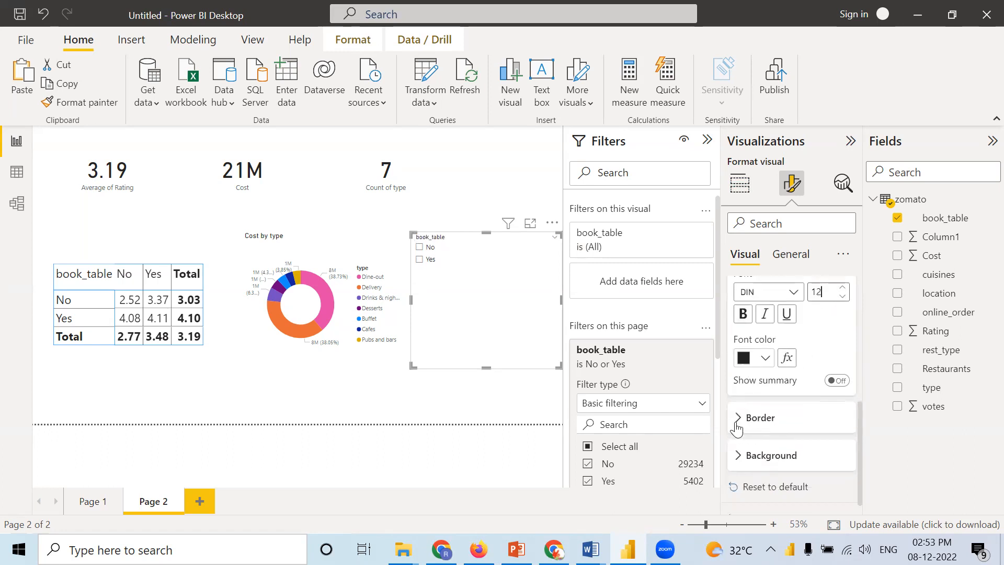
{"action": "scroll", "coordinate": [738, 424], "scroll_direction": "up", "scroll_amount": 3}
{"action": "scroll", "coordinate": [735, 420], "scroll_direction": "up", "scroll_amount": 2}
{"action": "scroll", "coordinate": [834, 433], "scroll_direction": "down", "scroll_amount": 2}
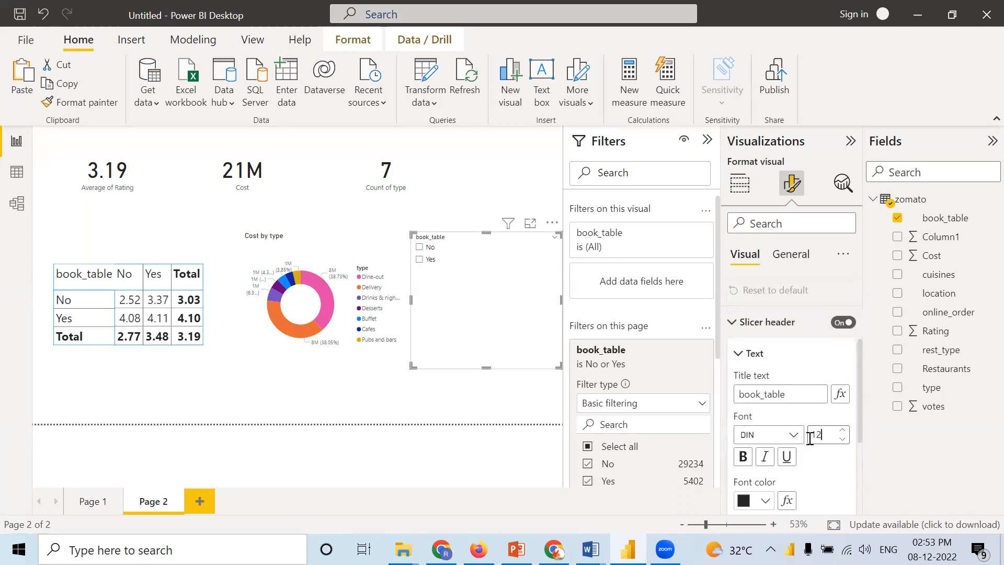
{"action": "left_click", "coordinate": [841, 437]}
{"action": "left_click", "coordinate": [840, 437]}
{"action": "left_click", "coordinate": [841, 437]}
{"action": "left_click", "coordinate": [840, 437]}
{"action": "left_click", "coordinate": [840, 437]}
{"action": "left_click", "coordinate": [840, 437]}
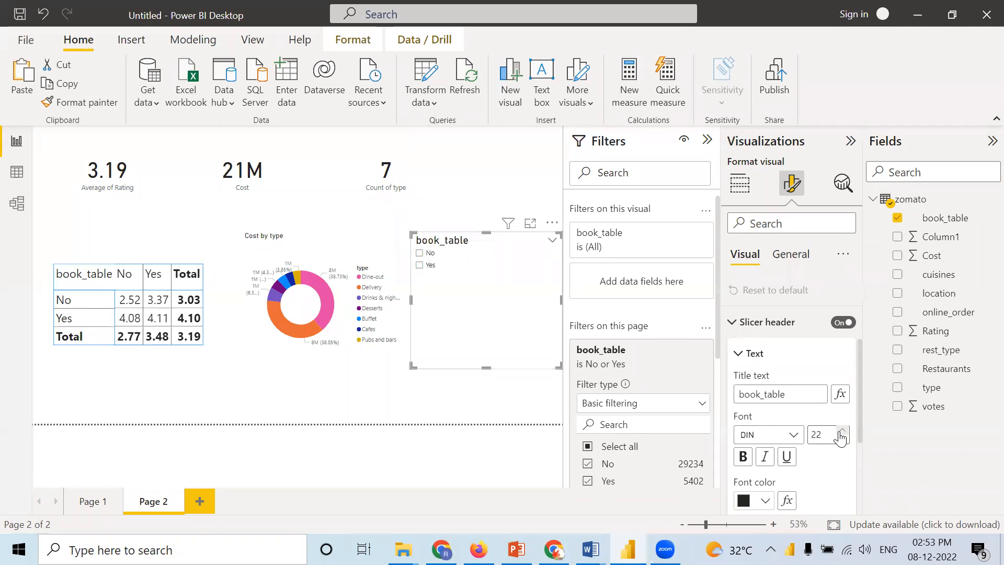
Step: Enlarge the font of the slicer's No and Yes values and deselect the slicer
{"action": "scroll", "coordinate": [842, 437], "scroll_direction": "down", "scroll_amount": 1}
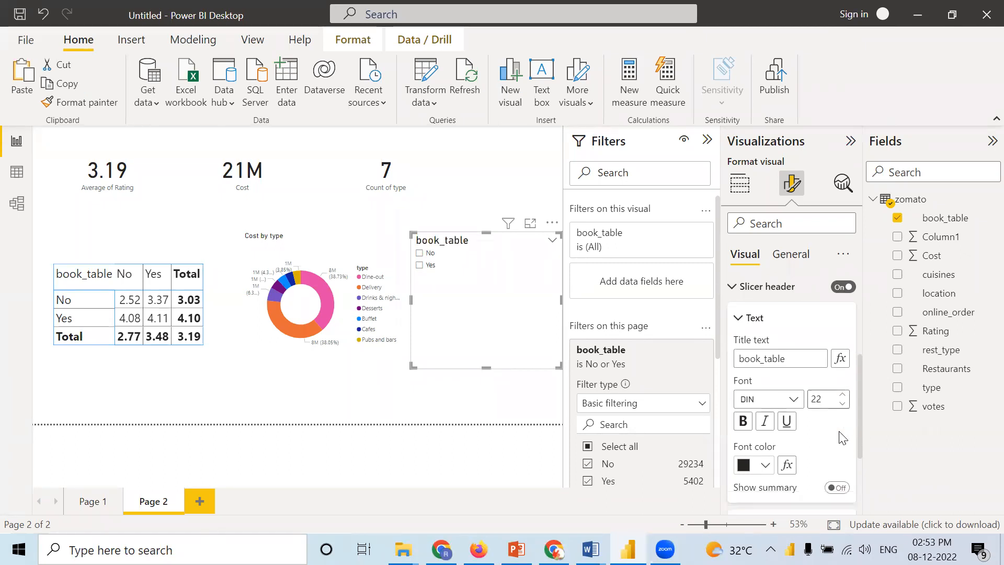
{"action": "scroll", "coordinate": [841, 437], "scroll_direction": "down", "scroll_amount": 4}
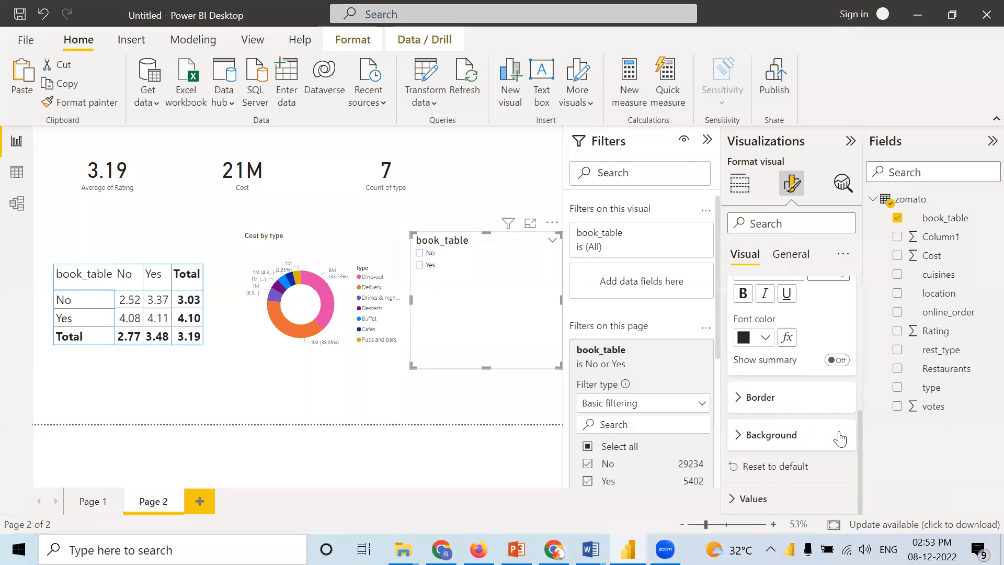
{"action": "left_click", "coordinate": [774, 497]}
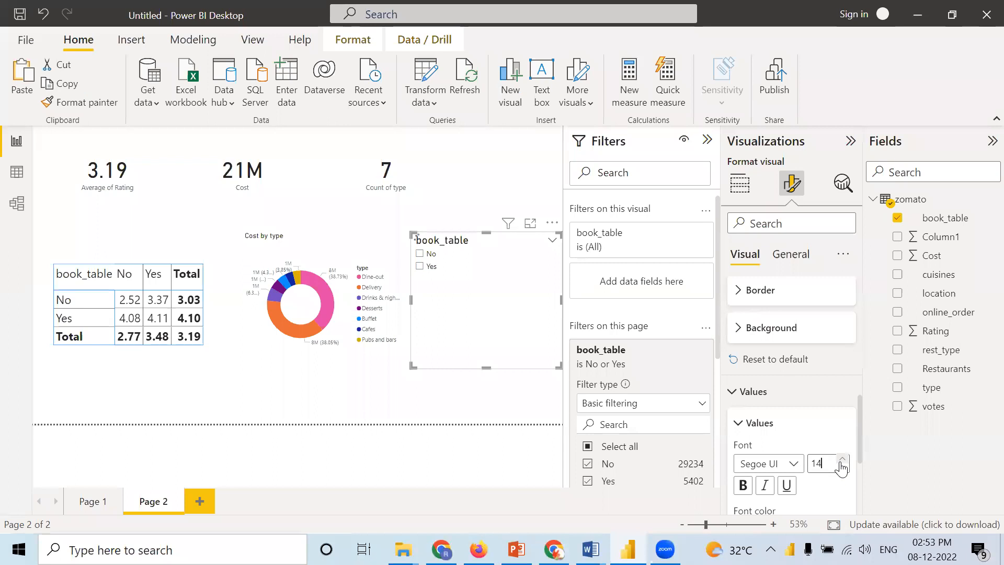
{"action": "left_click", "coordinate": [842, 461]}
{"action": "left_click", "coordinate": [439, 410]}
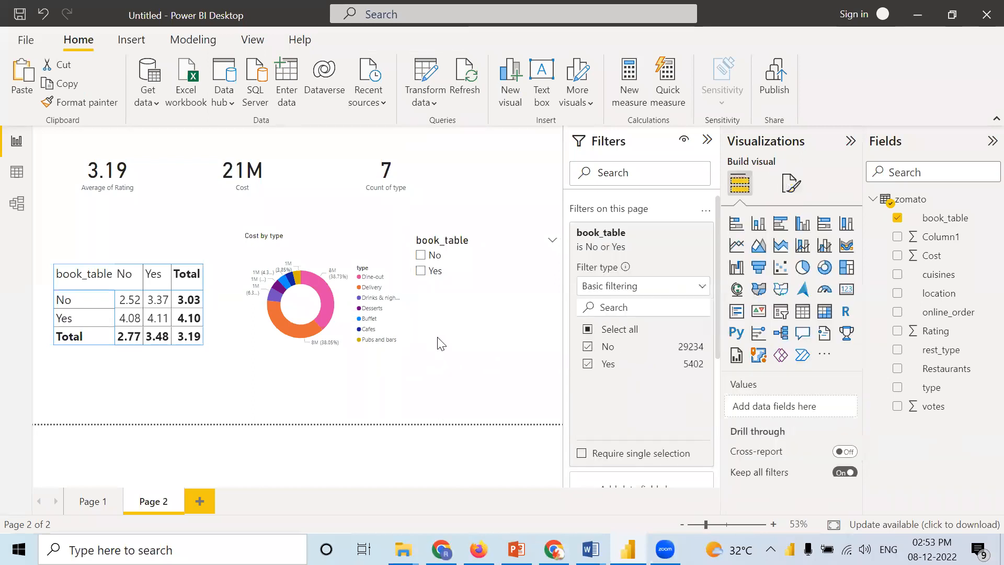
Step: With the slicer selected, try the book_table page filter with only Yes and with only No, and select both values again
{"action": "left_click", "coordinate": [466, 293]}
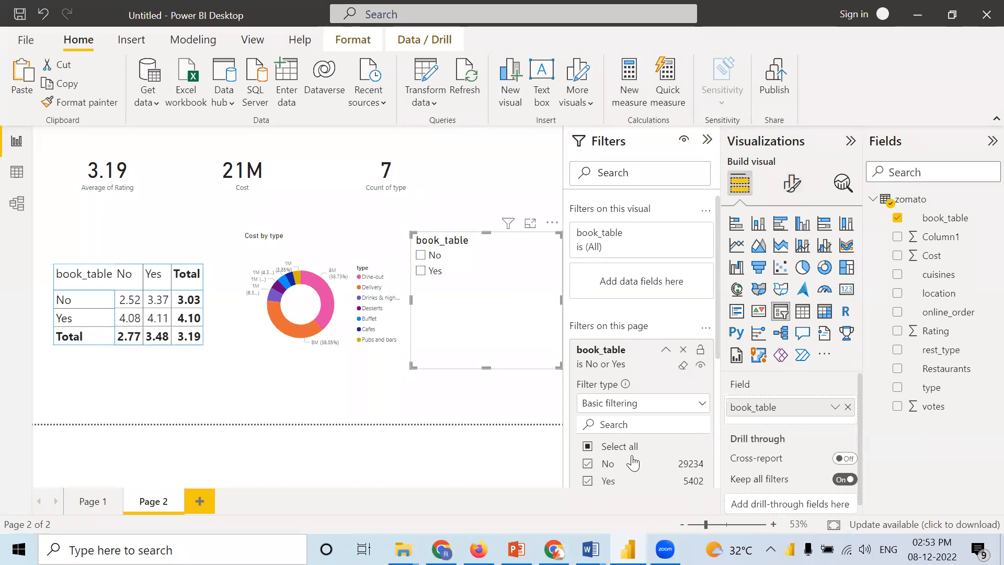
{"action": "scroll", "coordinate": [628, 460], "scroll_direction": "down", "scroll_amount": 3}
{"action": "left_click", "coordinate": [588, 376]}
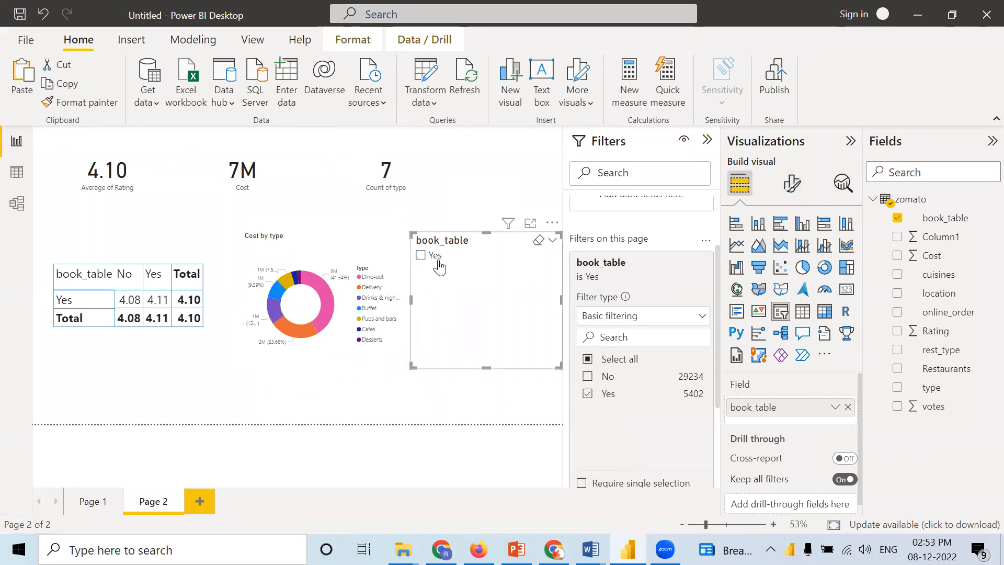
{"action": "left_click", "coordinate": [587, 377]}
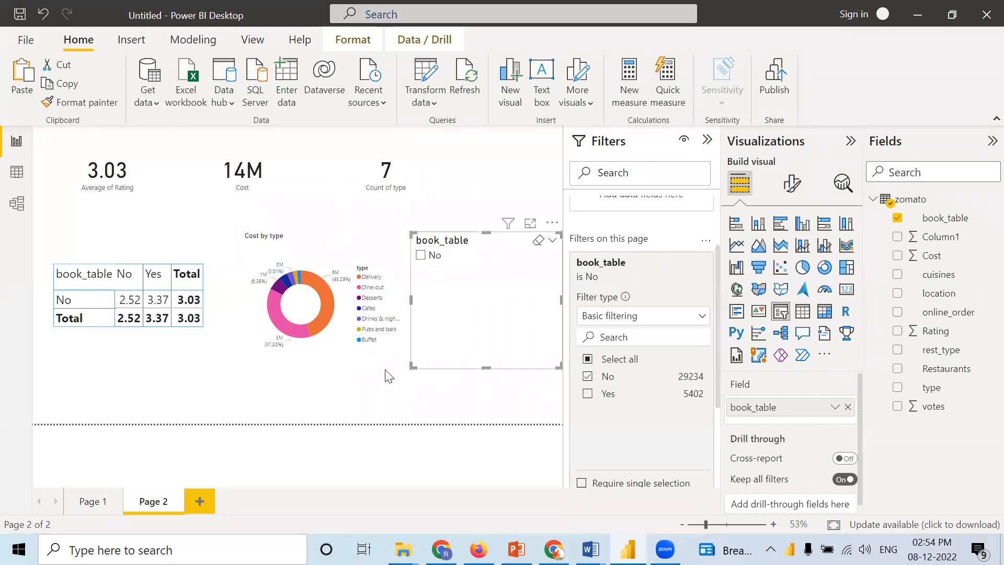
{"action": "left_click", "coordinate": [588, 393]}
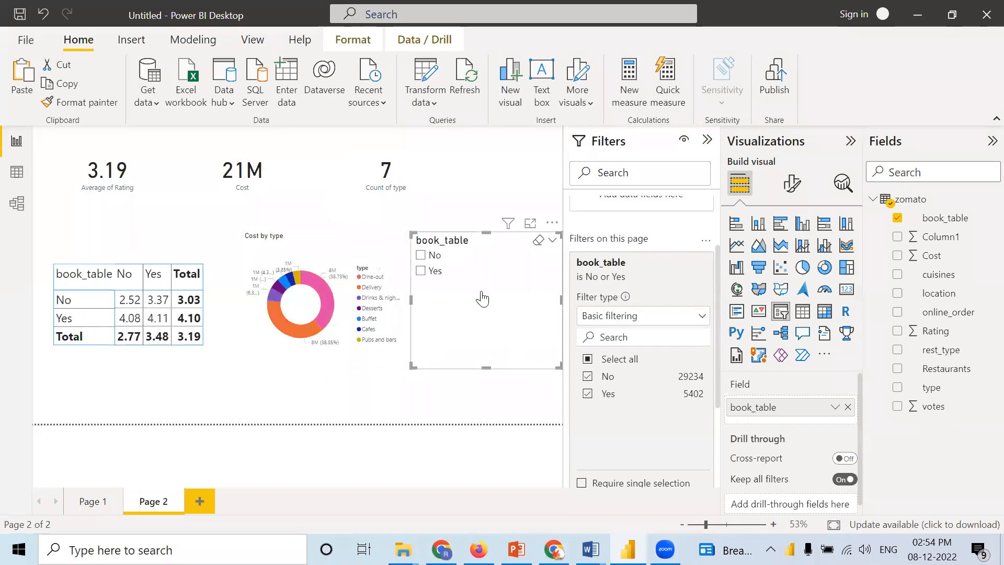
Step: Try choosing Yes in the slicer while the page filter is limited to No, and reset both
{"action": "left_click", "coordinate": [421, 270]}
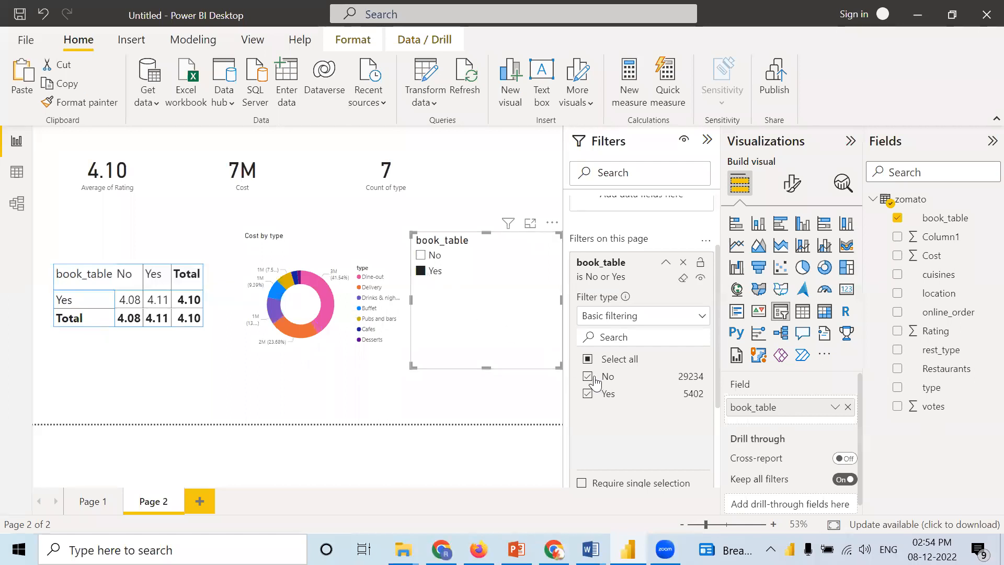
{"action": "left_click", "coordinate": [588, 394]}
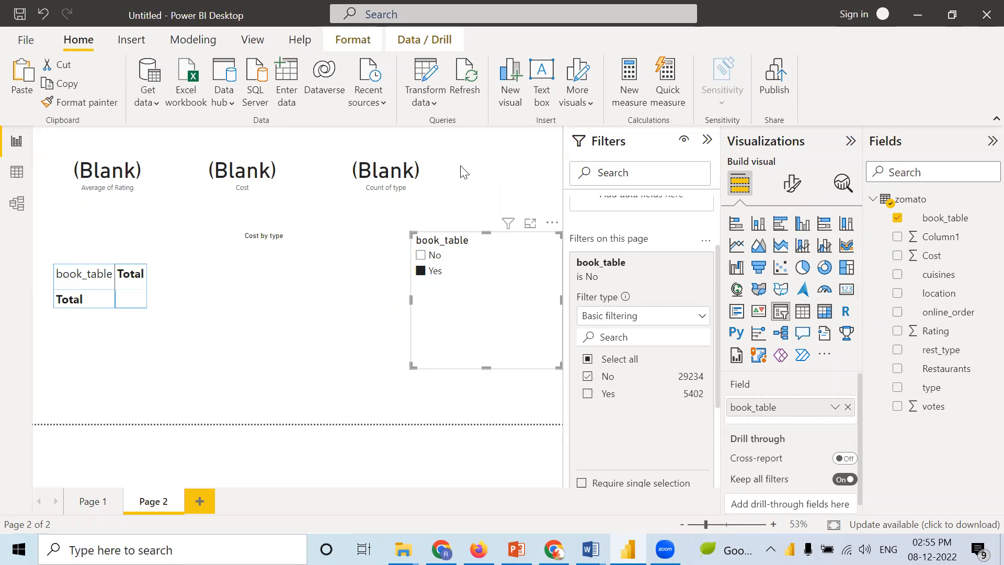
{"action": "left_click", "coordinate": [421, 271]}
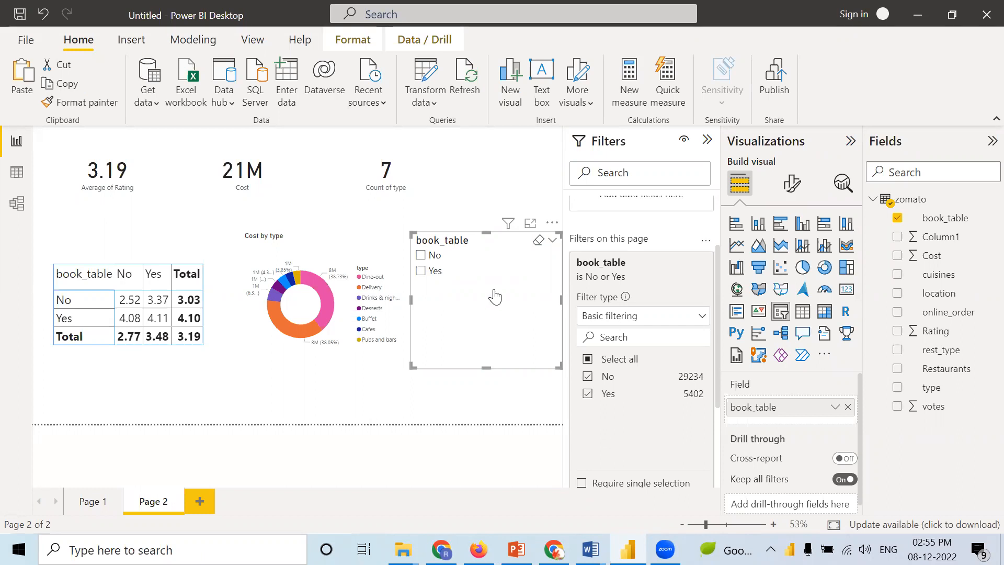
Step: Move the book_table slicer slightly up and shrink its frame around the two values
{"action": "left_click_drag", "start_coordinate": [494, 289], "coordinate": [489, 312]}
{"action": "left_click_drag", "start_coordinate": [475, 345], "coordinate": [526, 266]}
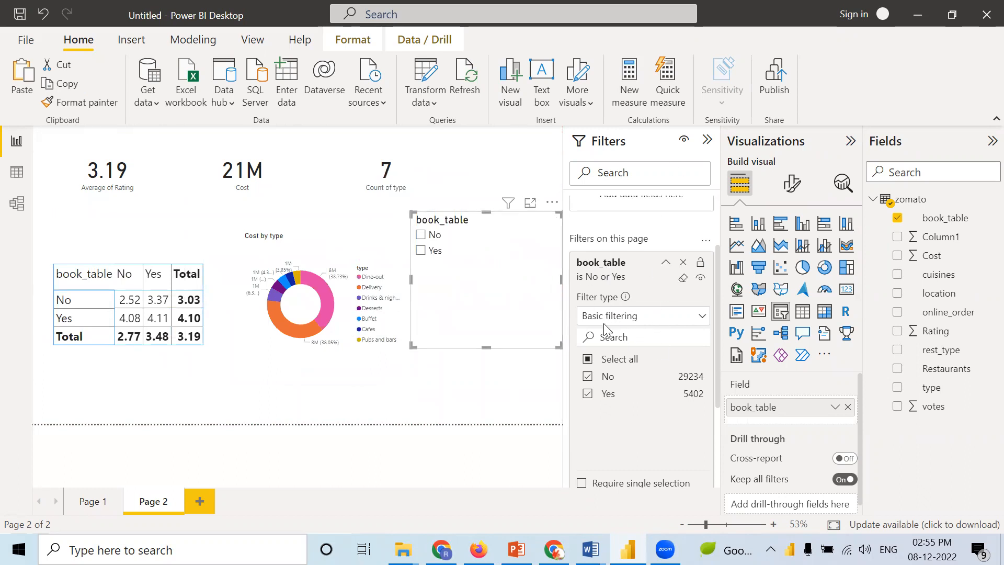
{"action": "left_click_drag", "start_coordinate": [559, 346], "coordinate": [487, 301]}
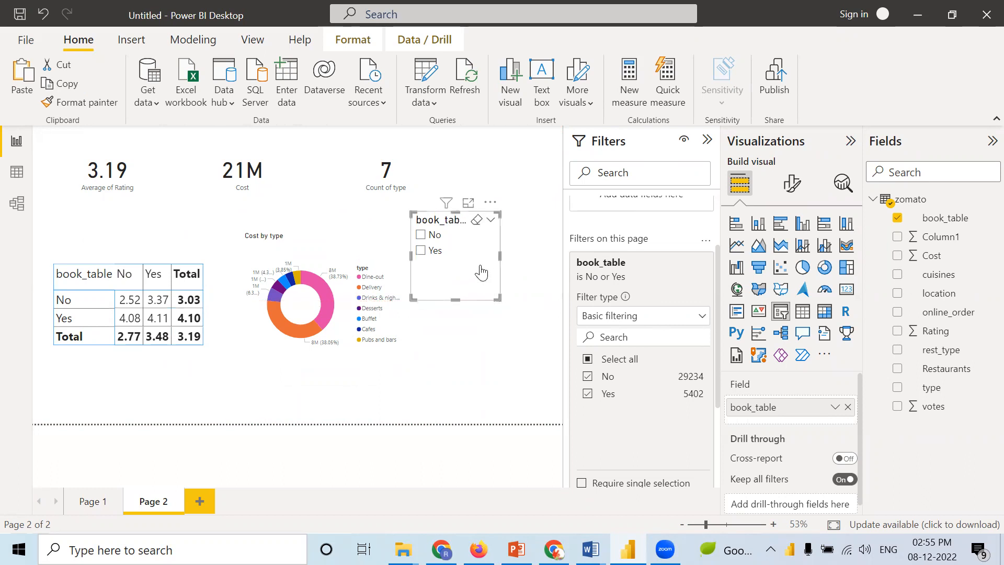
Step: Filter the page through the slicer by Yes, by No, and by Yes again
{"action": "left_click", "coordinate": [421, 250]}
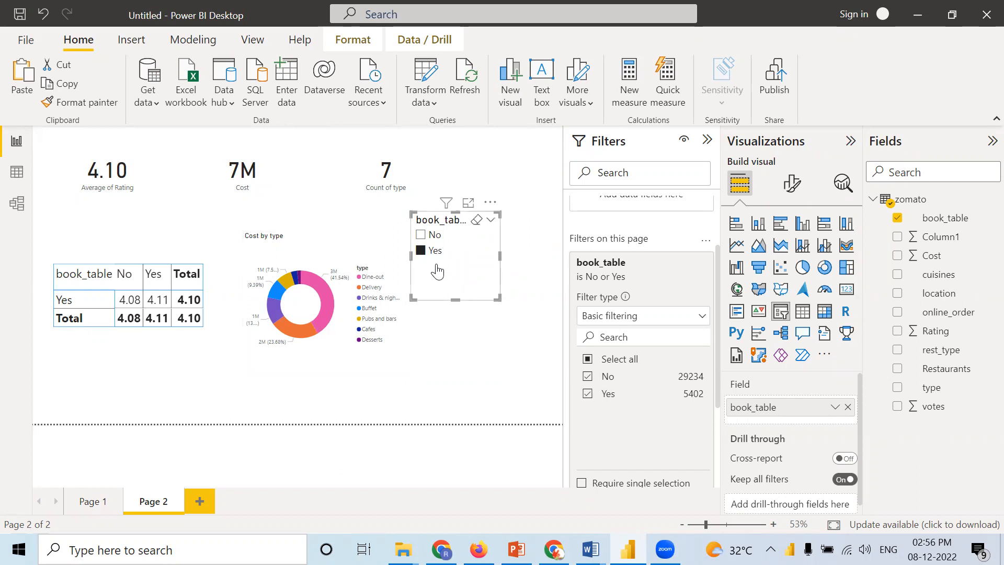
{"action": "left_click", "coordinate": [420, 235]}
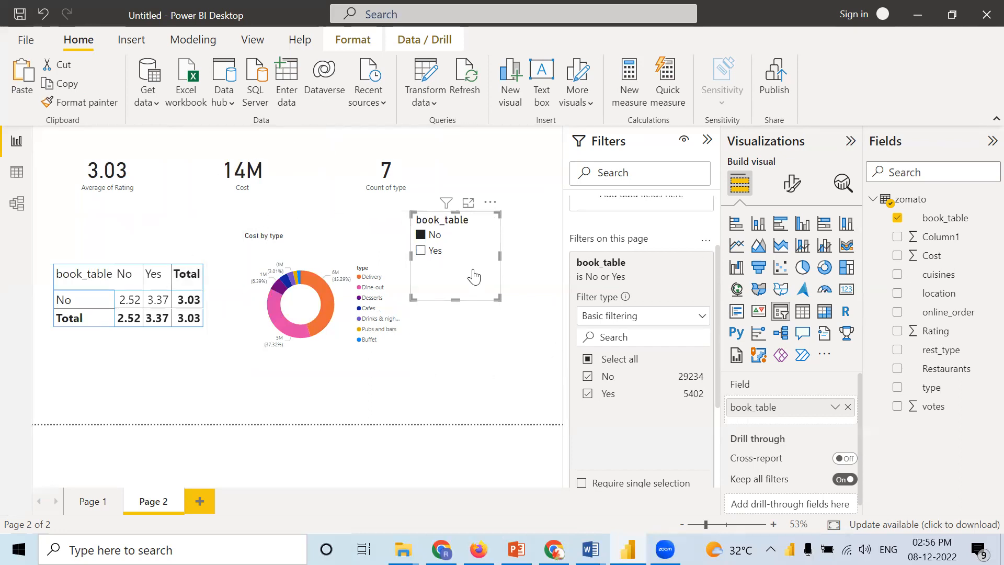
{"action": "left_click", "coordinate": [421, 253]}
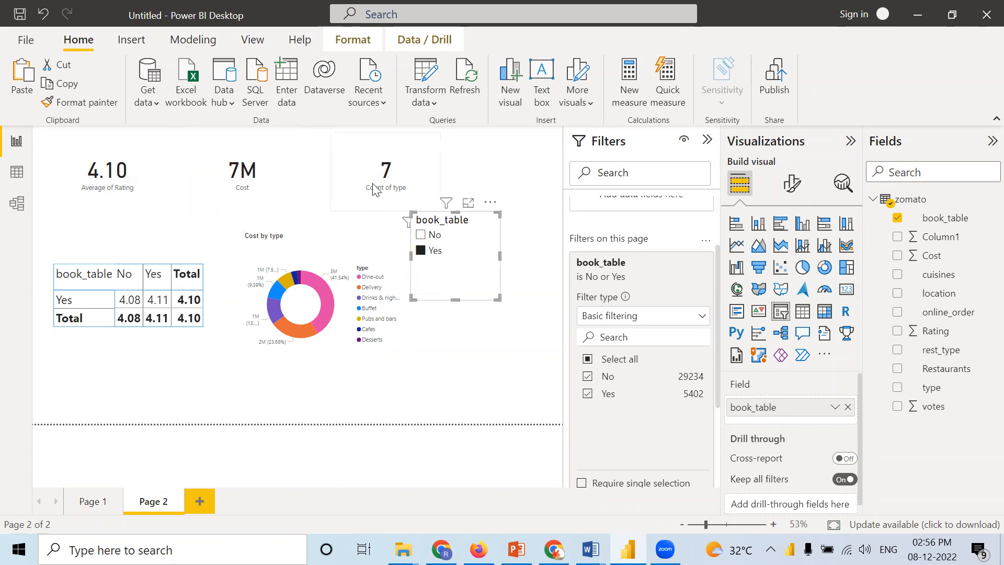
Step: Try limiting the book_table page filter to Yes, clear it, and limit it to No instead
{"action": "left_click", "coordinate": [591, 377]}
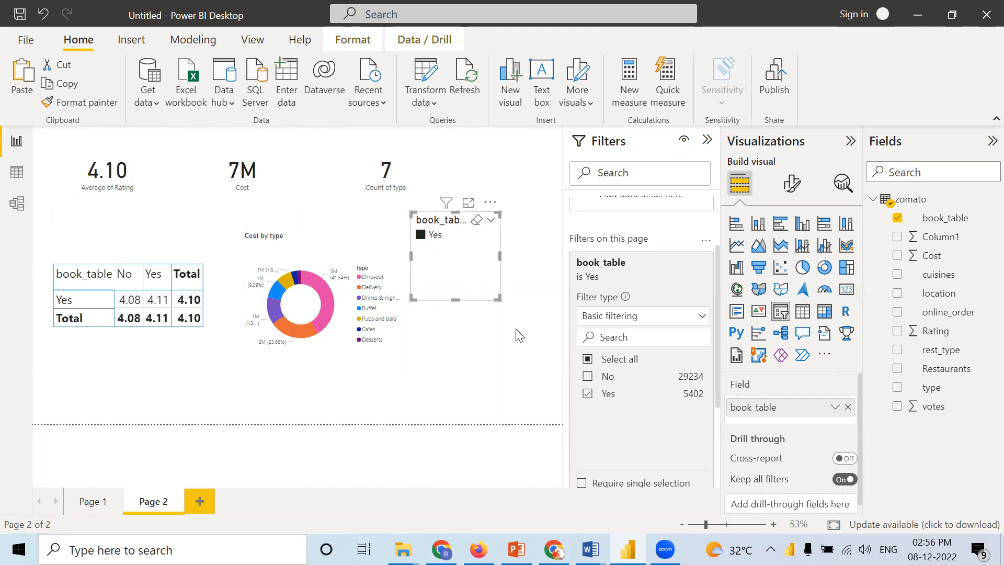
{"action": "left_click", "coordinate": [588, 391]}
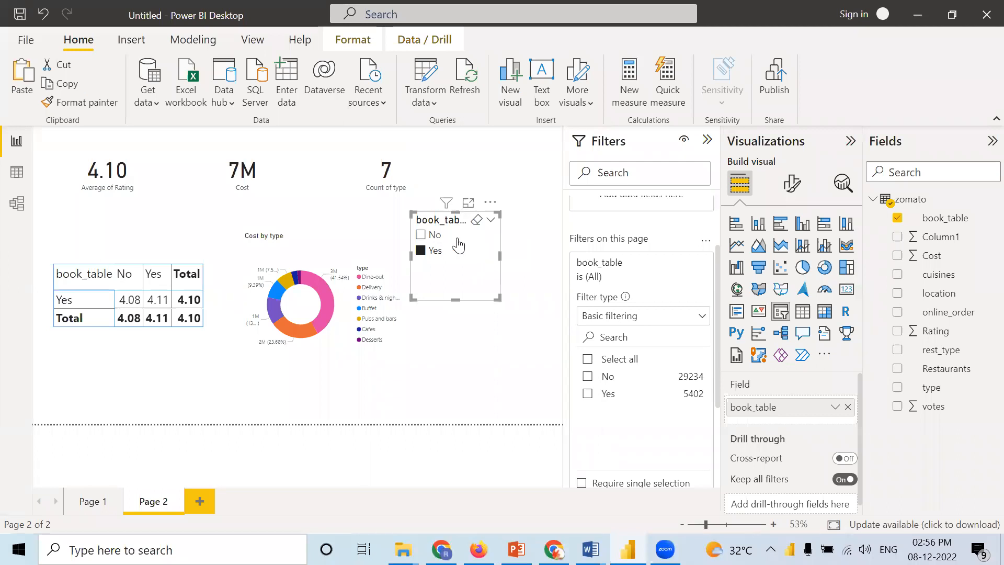
{"action": "left_click", "coordinate": [588, 377]}
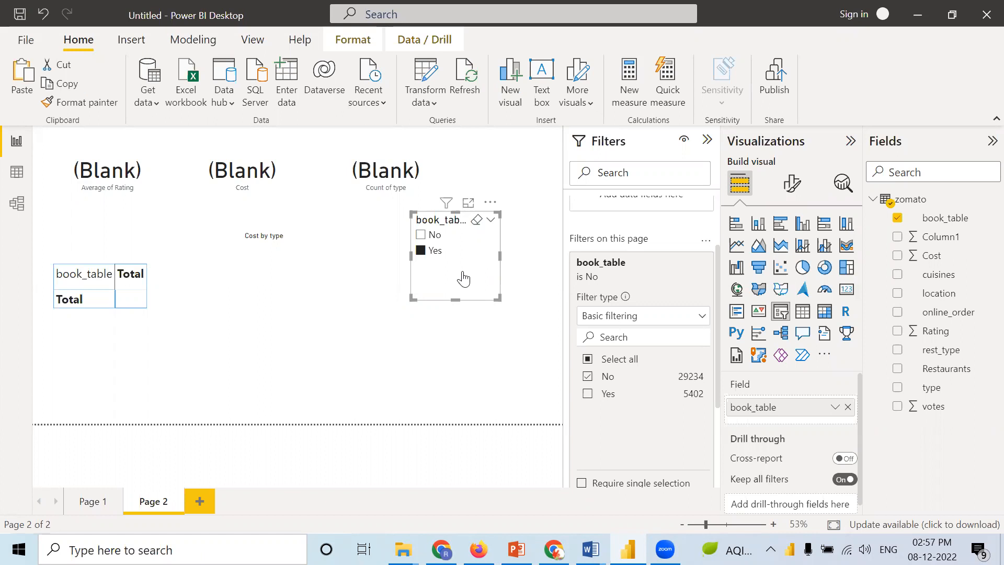
Step: Select both No and Yes in the book_table page filter and leave the slicer set to Yes
{"action": "left_click", "coordinate": [429, 250]}
{"action": "left_click", "coordinate": [588, 397]}
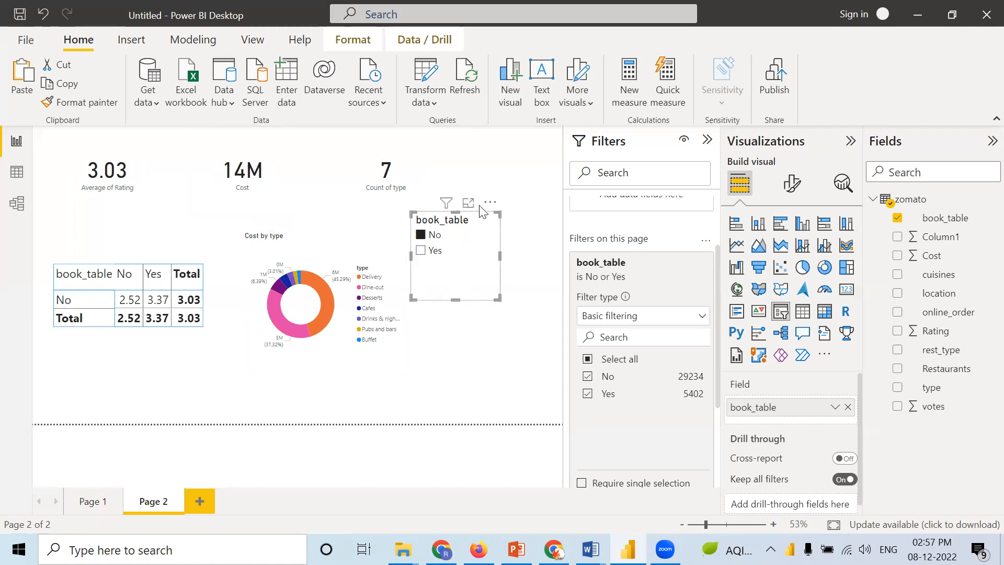
{"action": "left_click", "coordinate": [420, 251]}
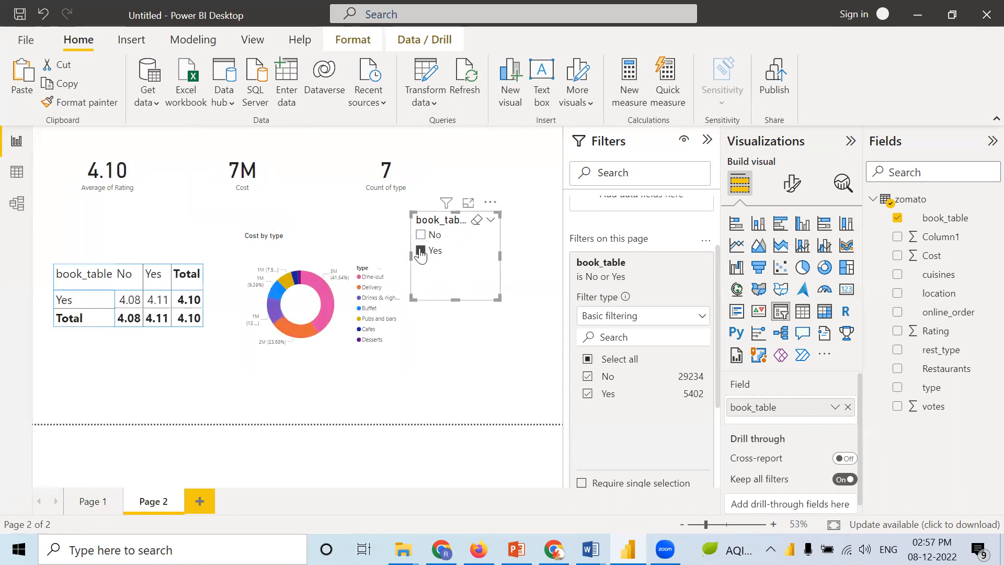
Step: Check the table and filters on Page 1 and return to Page 2
{"action": "left_click", "coordinate": [82, 502]}
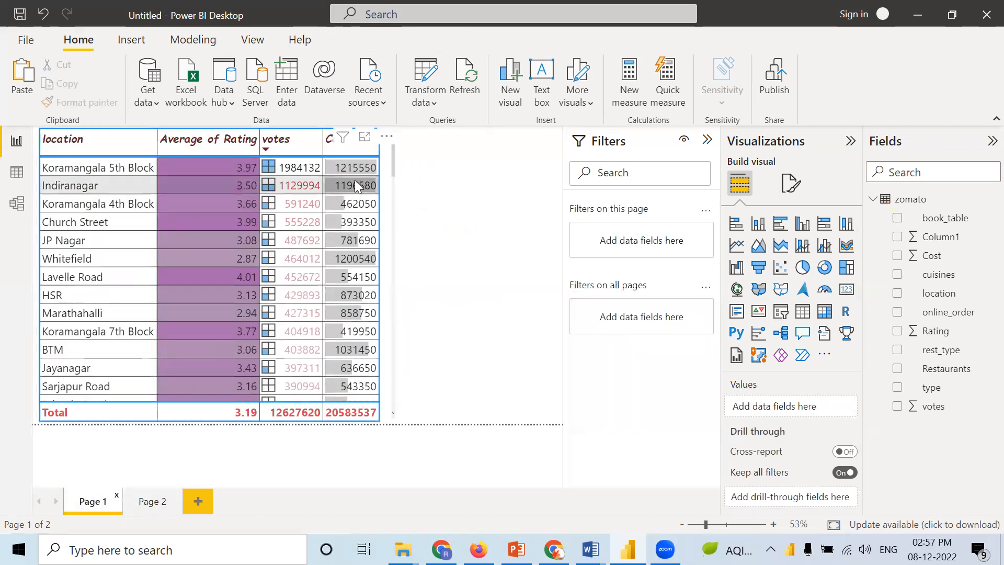
{"action": "left_click", "coordinate": [144, 504]}
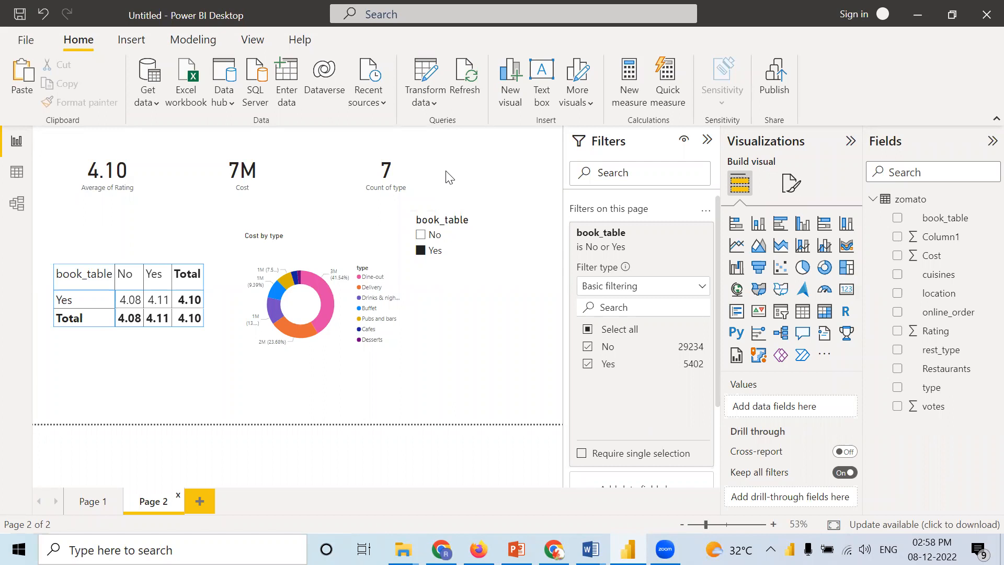
Step: Add the Rating field as a visual-level filter on the cost-by-type donut chart
{"action": "left_click", "coordinate": [345, 306]}
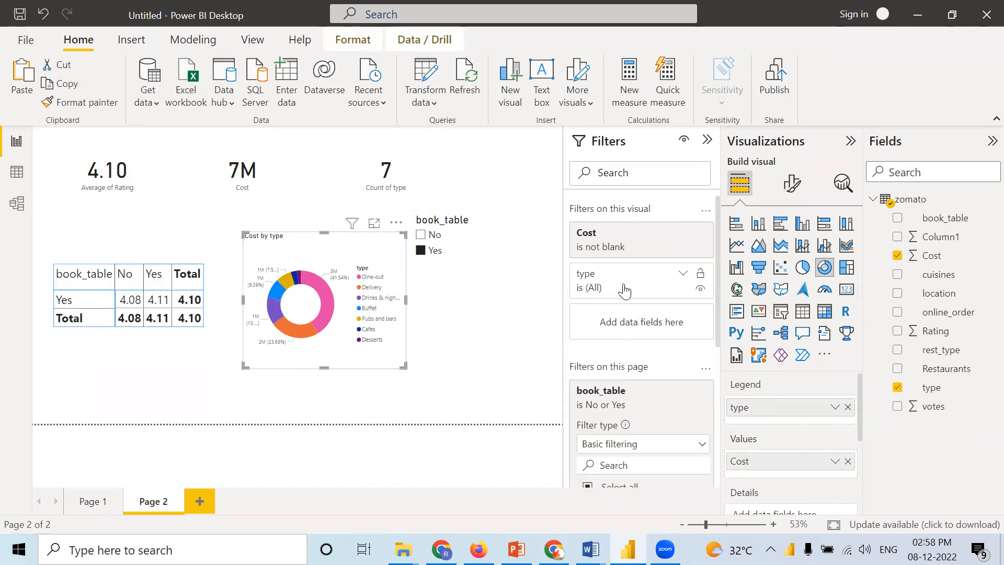
{"action": "left_click_drag", "start_coordinate": [941, 331], "coordinate": [677, 324]}
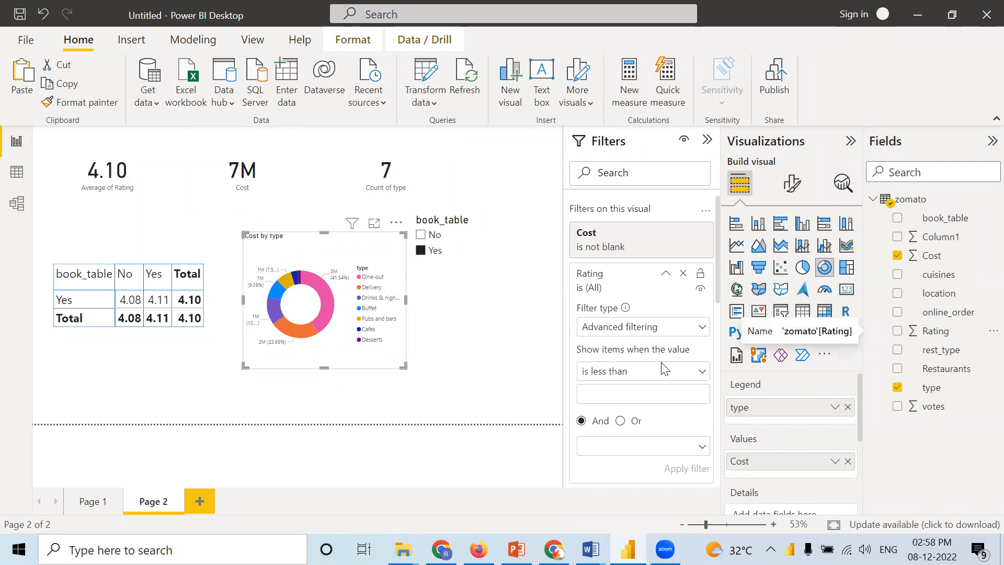
{"action": "scroll", "coordinate": [663, 366], "scroll_direction": "down", "scroll_amount": 3}
{"action": "scroll", "coordinate": [649, 360], "scroll_direction": "up", "scroll_amount": 3}
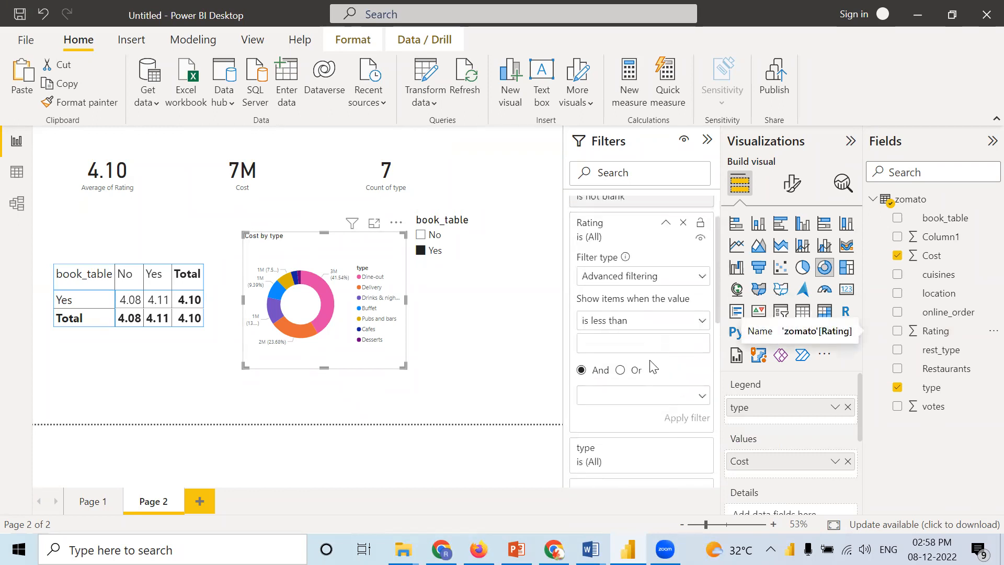
Step: Remove the Rating filter from the cost-by-type donut chart and the book_table filter from the page
{"action": "left_click", "coordinate": [683, 229]}
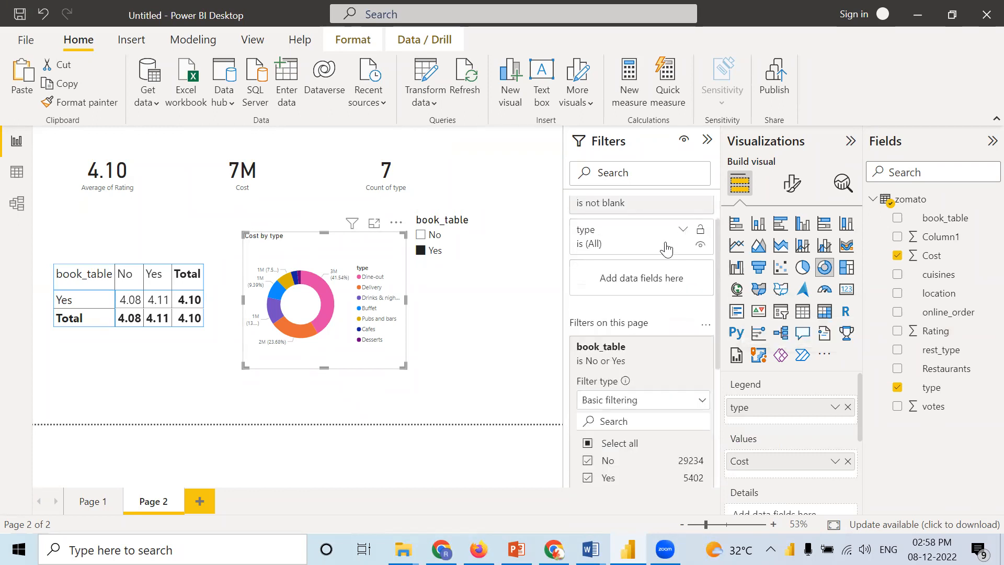
{"action": "left_click", "coordinate": [515, 315]}
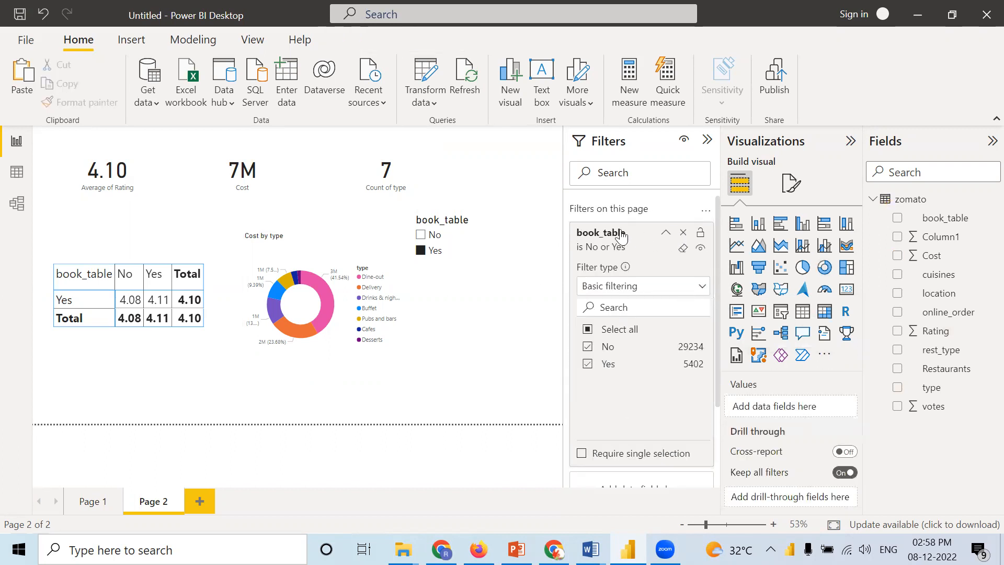
{"action": "left_click", "coordinate": [683, 232]}
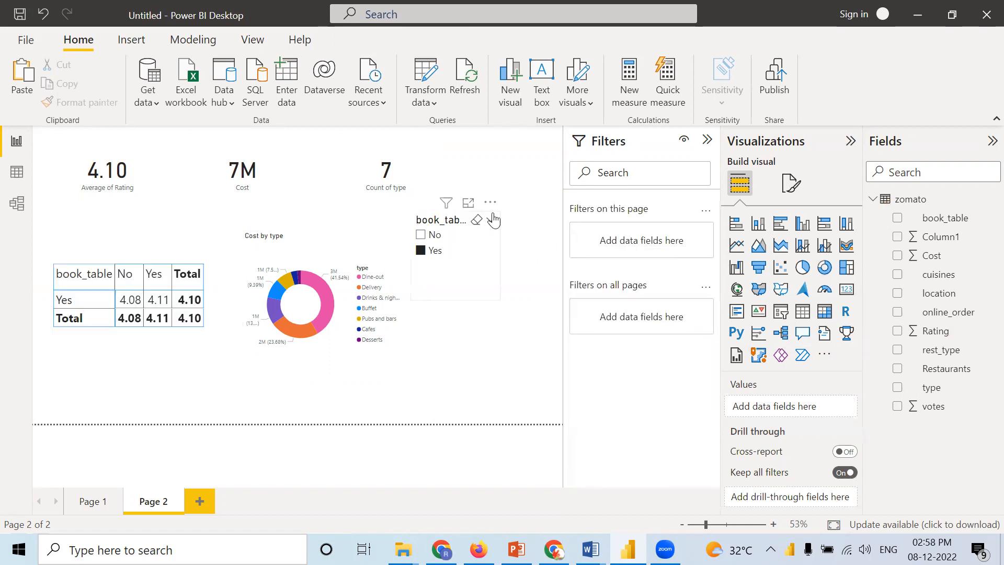
Step: Delete the book_table slicer from Page 2
{"action": "left_click", "coordinate": [490, 204]}
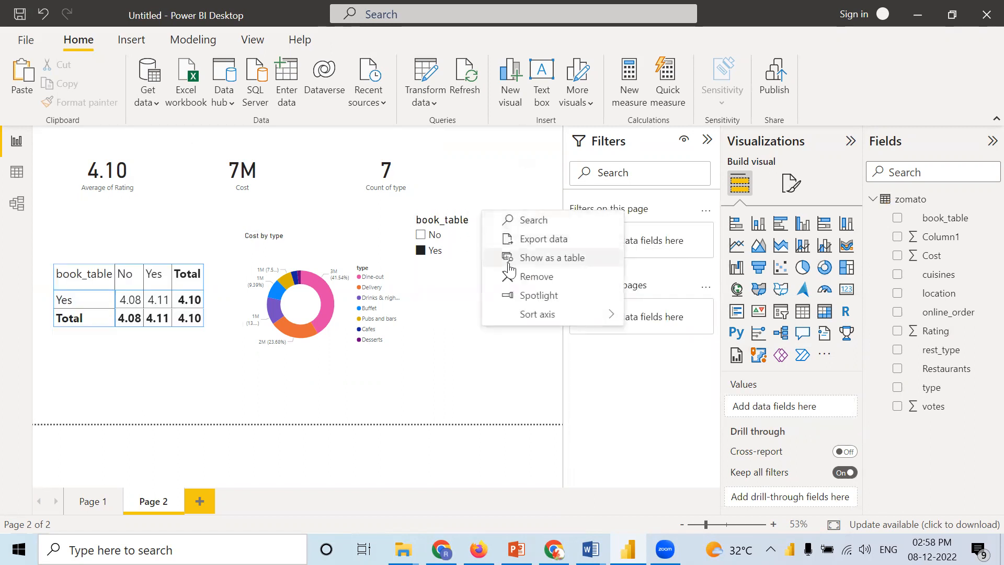
{"action": "left_click", "coordinate": [542, 274]}
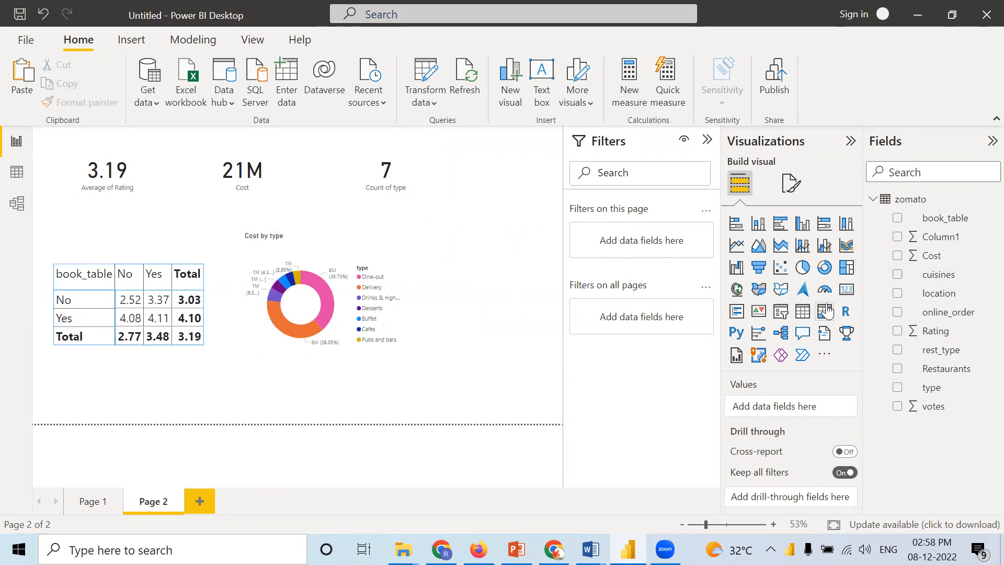
Step: Add Rating again as a visual-level filter on the cost-by-type donut chart
{"action": "left_click_drag", "start_coordinate": [938, 333], "coordinate": [914, 322]}
{"action": "left_click", "coordinate": [398, 278]}
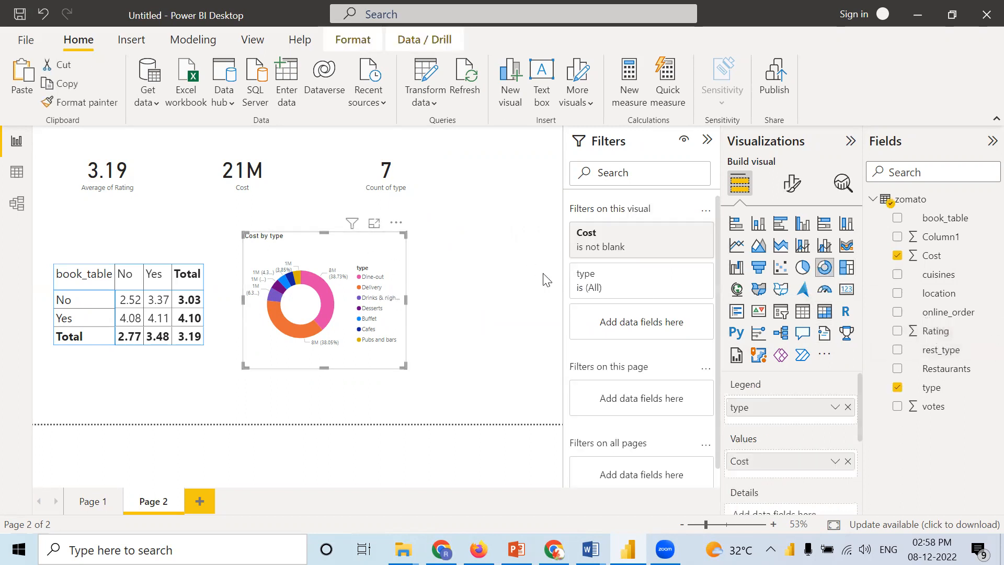
{"action": "left_click_drag", "start_coordinate": [926, 333], "coordinate": [634, 324]}
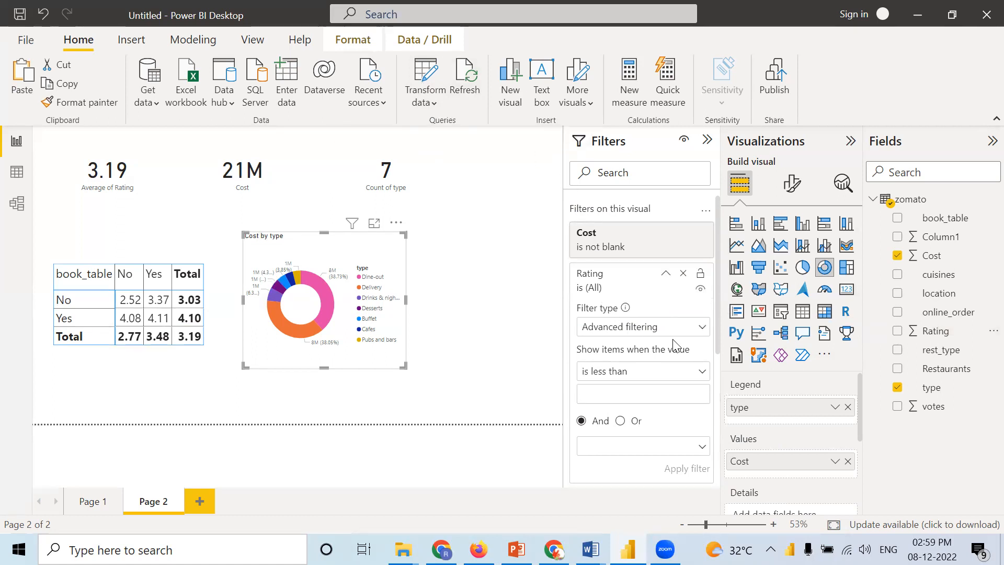
Step: Change the donut chart's Rating filter to Top N, showing the top 3 items by Rating, and apply it
{"action": "scroll", "coordinate": [669, 332], "scroll_direction": "down", "scroll_amount": 1}
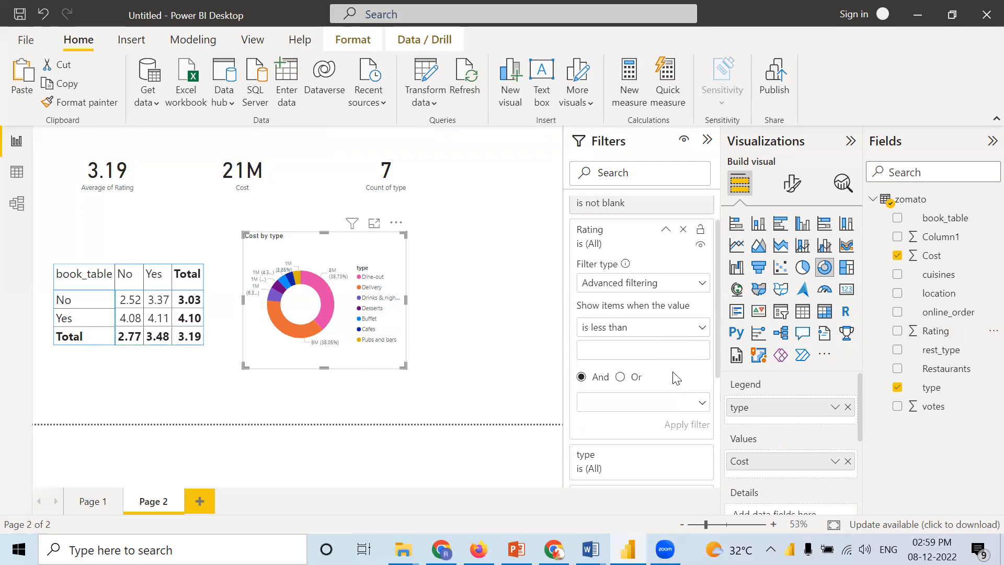
{"action": "left_click", "coordinate": [618, 291]}
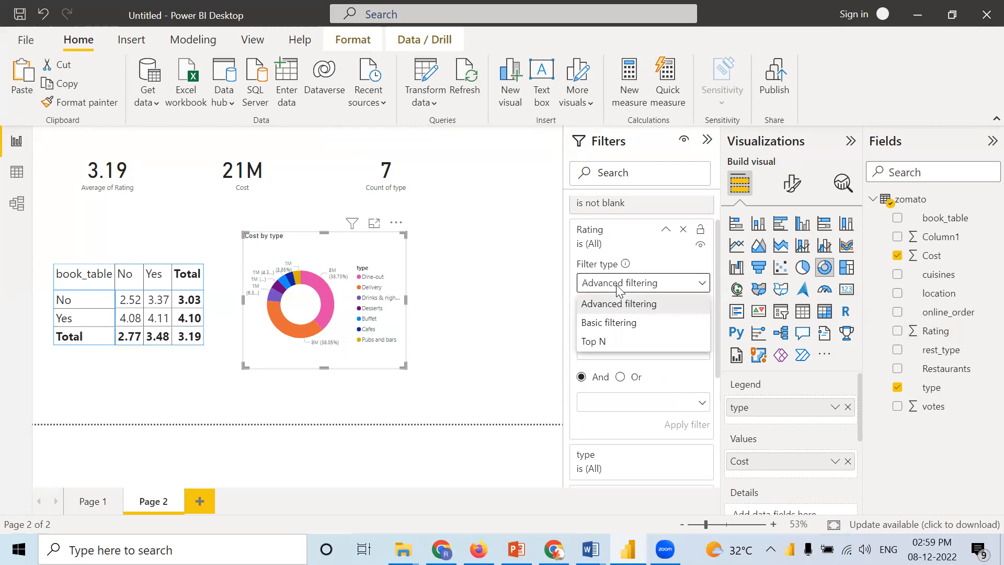
{"action": "left_click", "coordinate": [594, 343]}
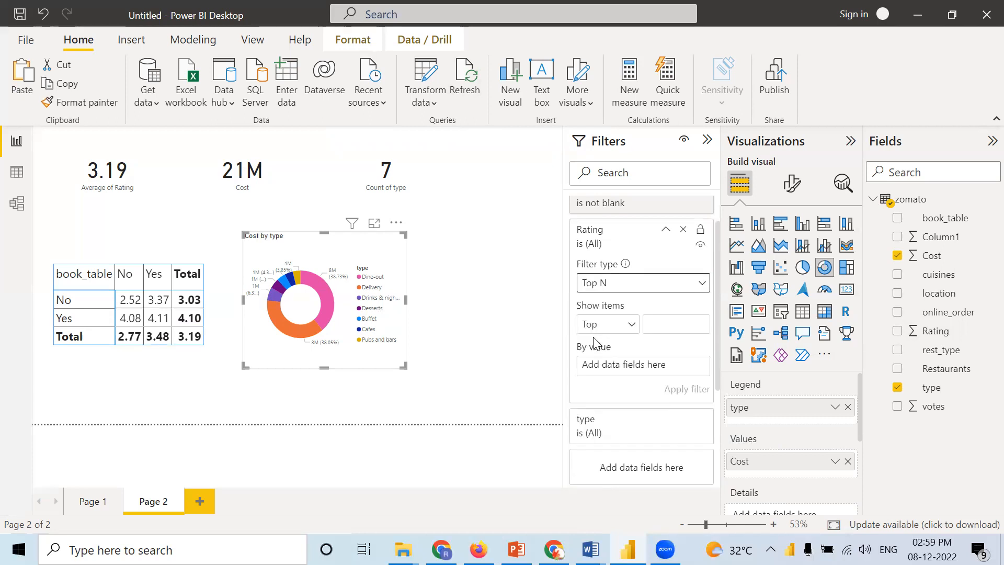
{"action": "left_click", "coordinate": [656, 325]}
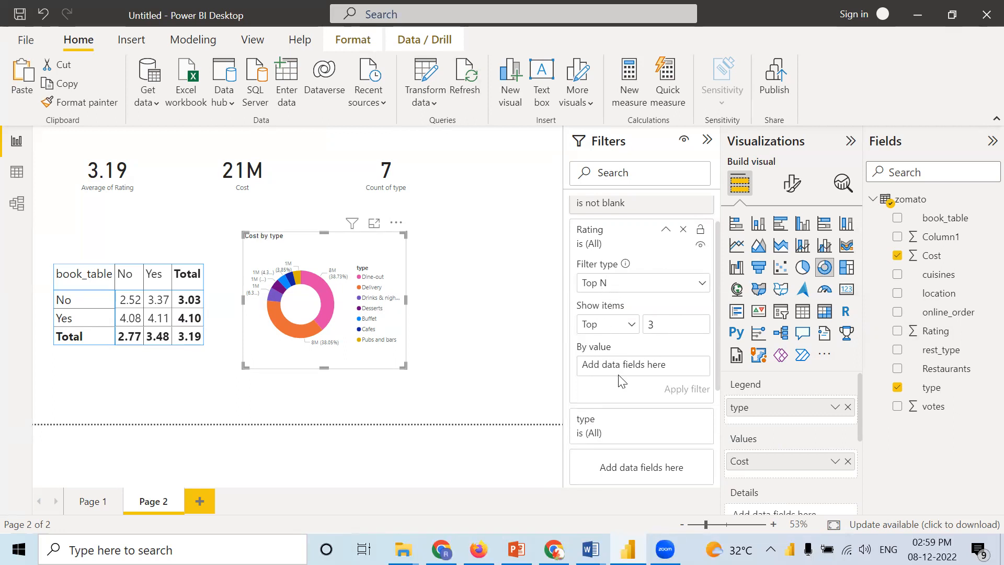
{"action": "scroll", "coordinate": [625, 366], "scroll_direction": "down", "scroll_amount": 1}
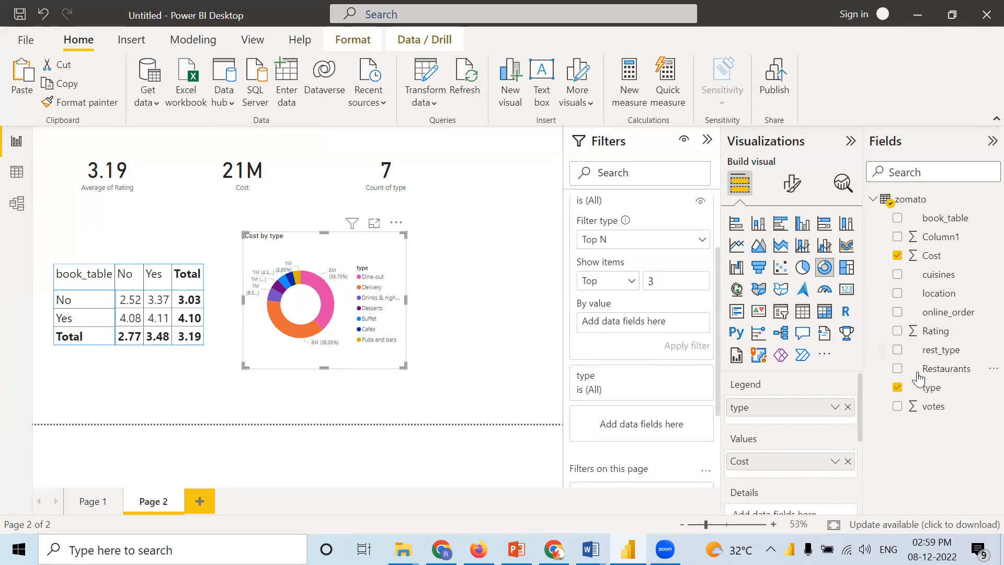
{"action": "left_click", "coordinate": [941, 338]}
{"action": "left_click_drag", "start_coordinate": [941, 338], "coordinate": [648, 320]}
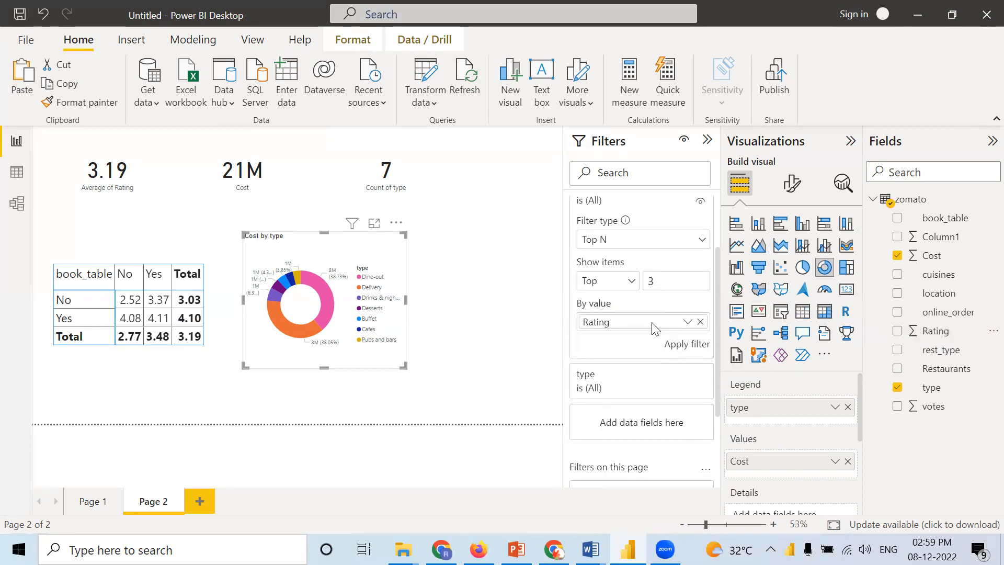
{"action": "left_click", "coordinate": [673, 347]}
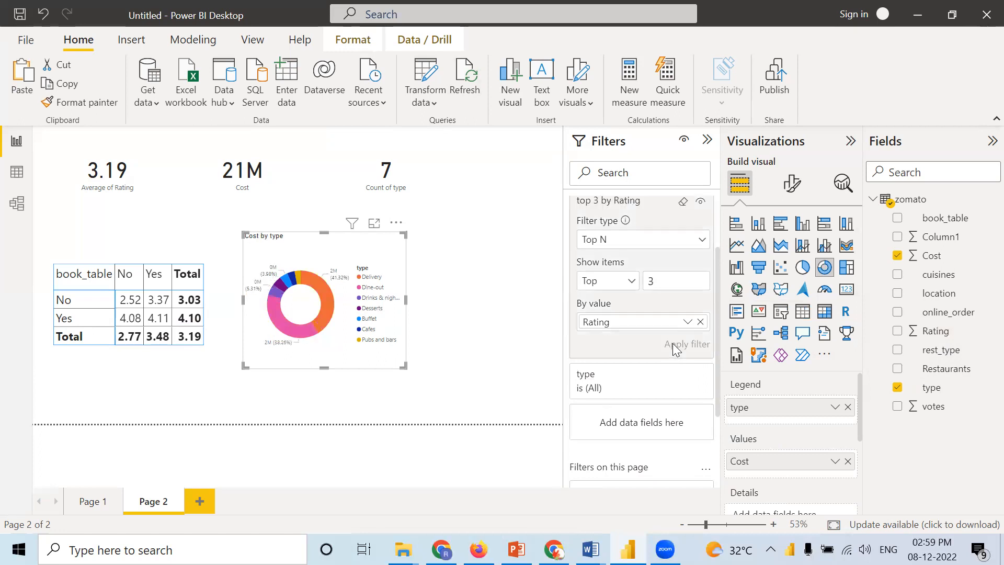